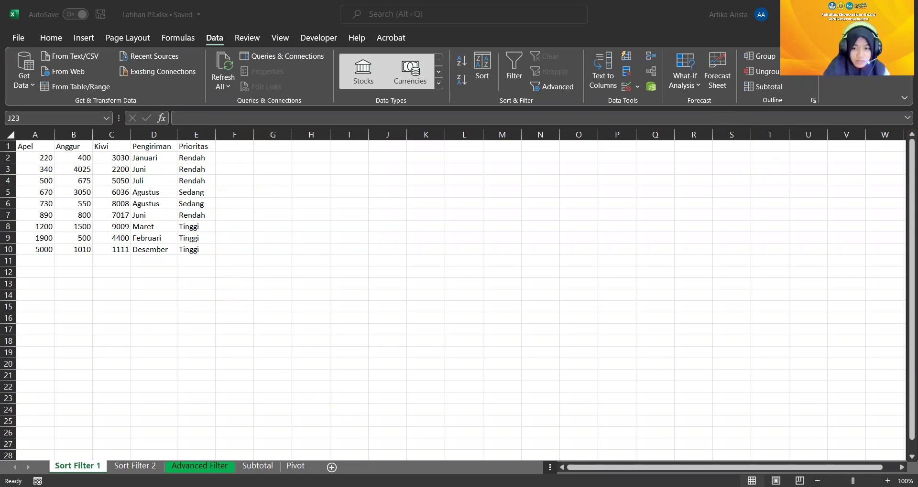
Zoom the fruit table view to 120% and show the Home ribbon commands.
scroll(892, 418, up, 4)
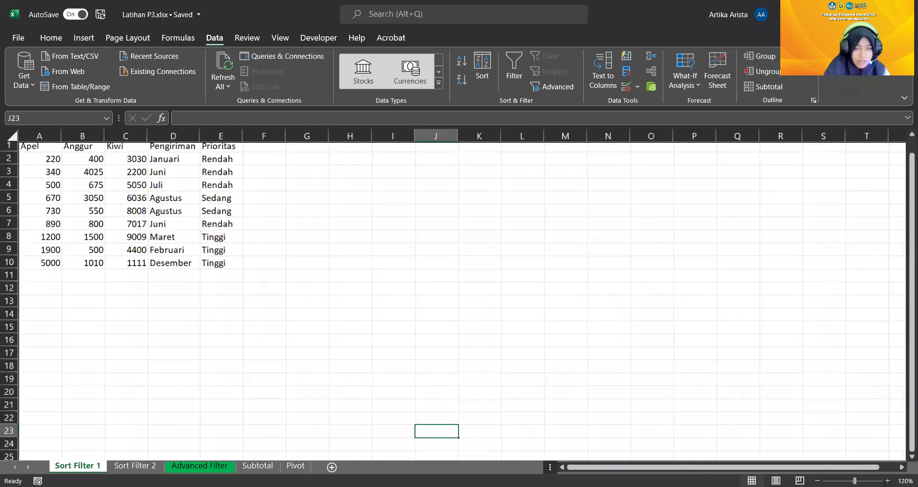
scroll(891, 418, up, 1)
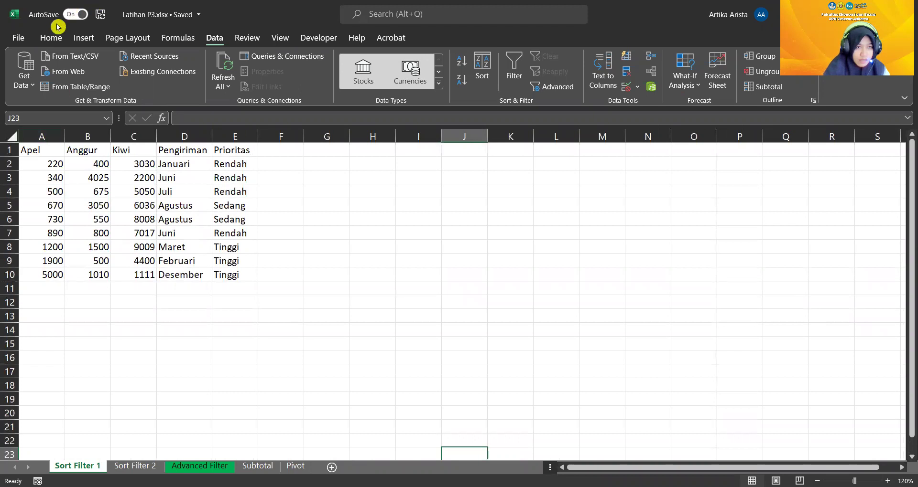
click(50, 37)
Apply All Borders to every cell of the fruit table A1:E10.
mouse_move(46, 148)
mouse_down()
mouse_move(243, 291)
mouse_move(244, 275)
mouse_up()
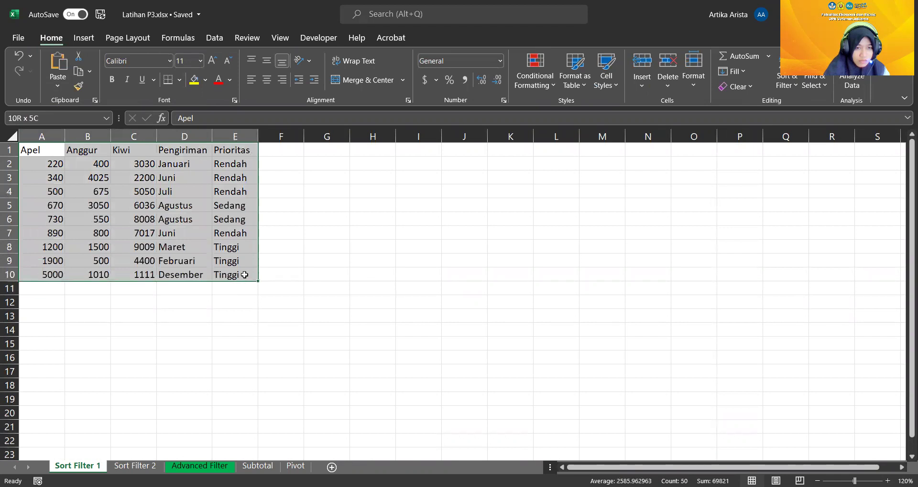
click(176, 82)
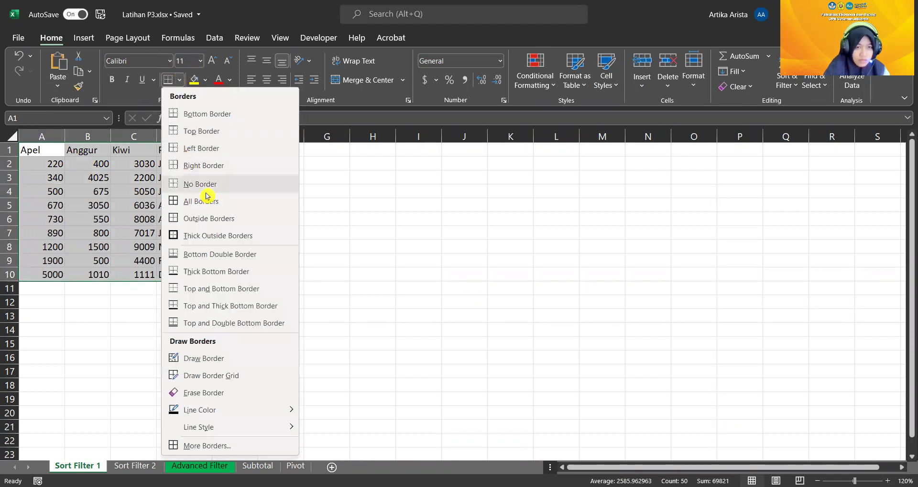
click(213, 203)
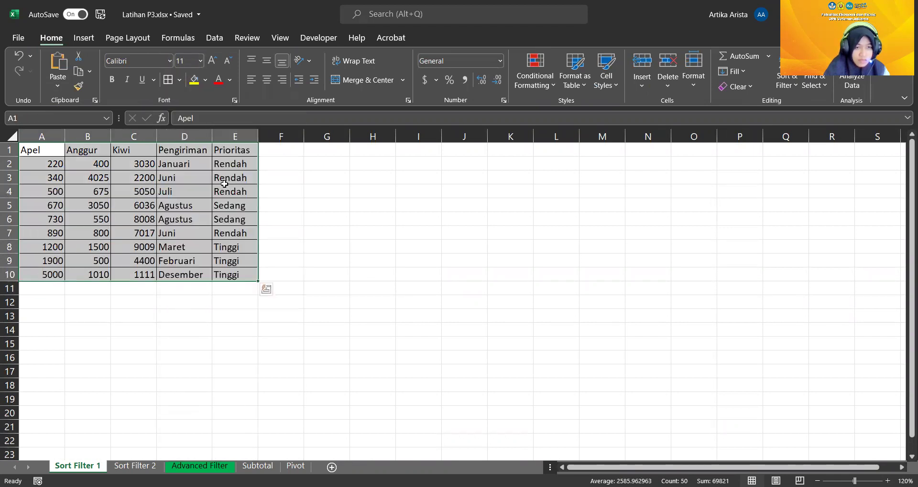
click(142, 165)
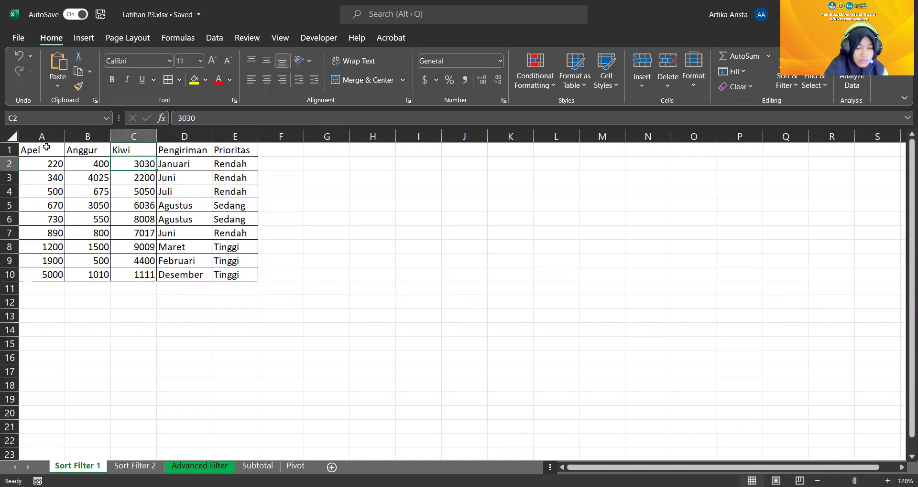
Custom-sort A1:E10 by Apel on Cell Values, Smallest to Largest.
click(44, 164)
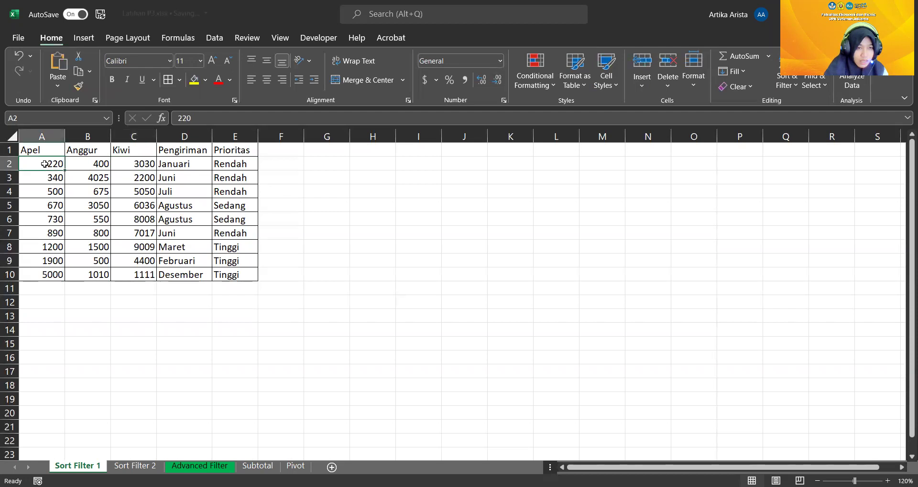
click(47, 150)
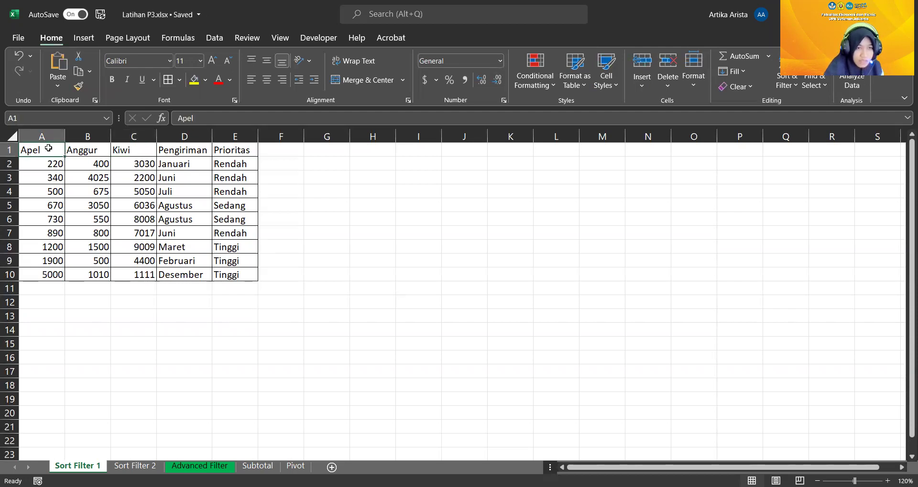
mouse_move(48, 148)
mouse_down()
mouse_move(241, 245)
mouse_move(255, 272)
mouse_up()
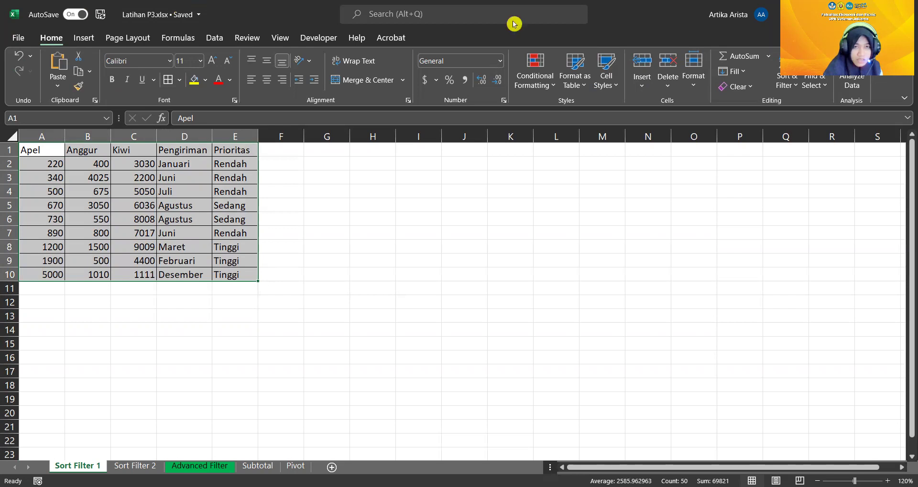
click(216, 40)
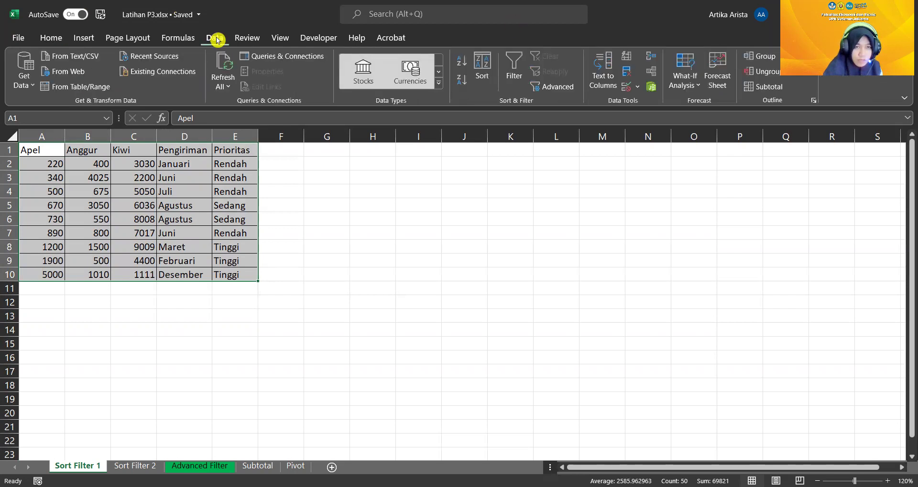
click(487, 71)
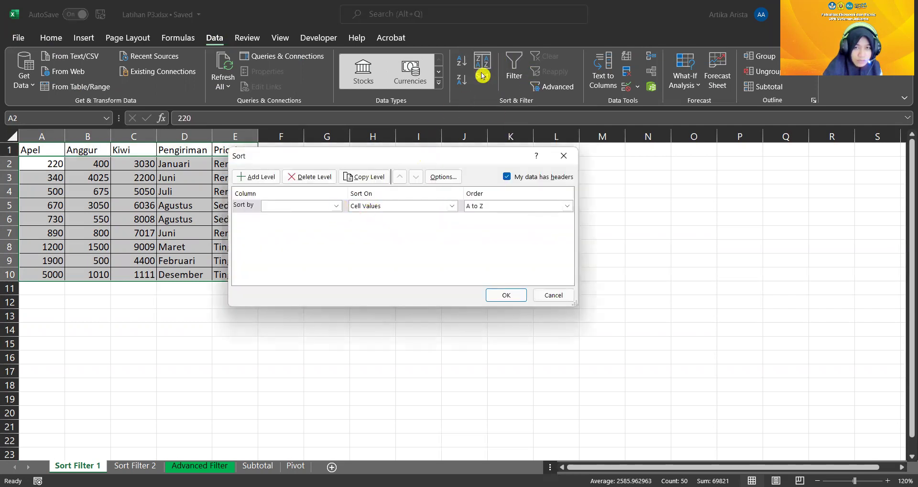
click(337, 207)
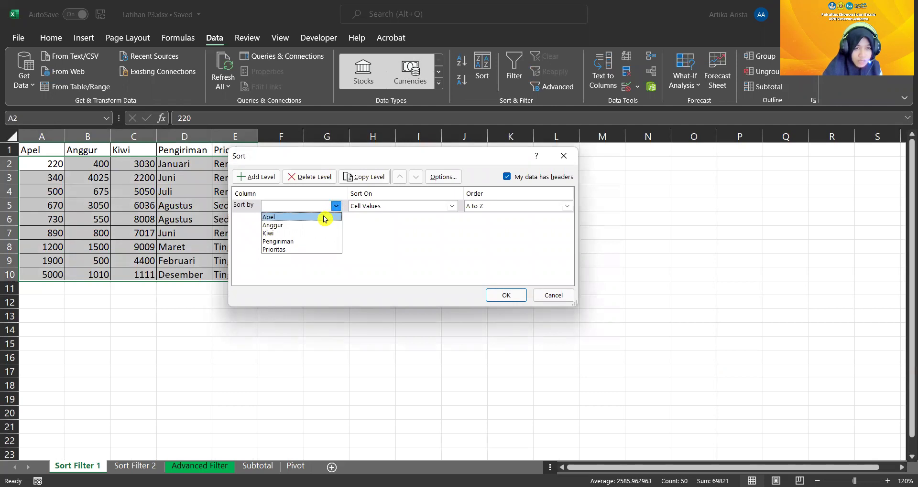
click(324, 218)
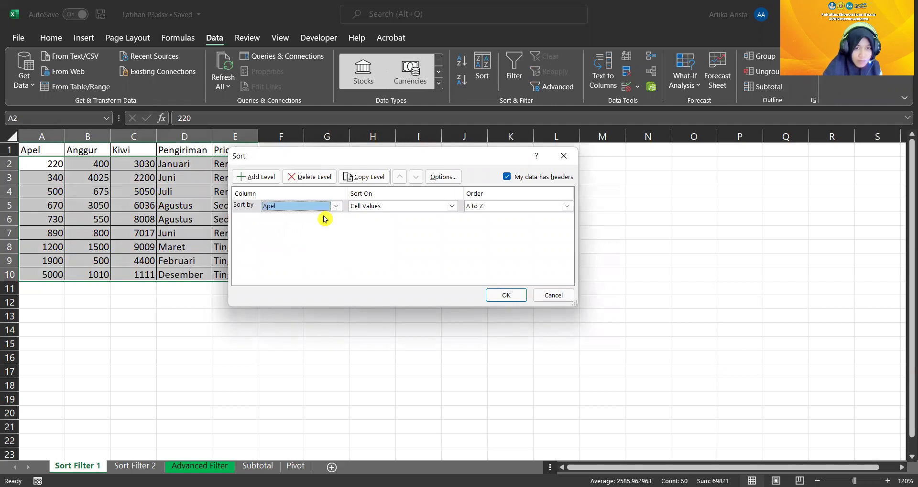
click(360, 210)
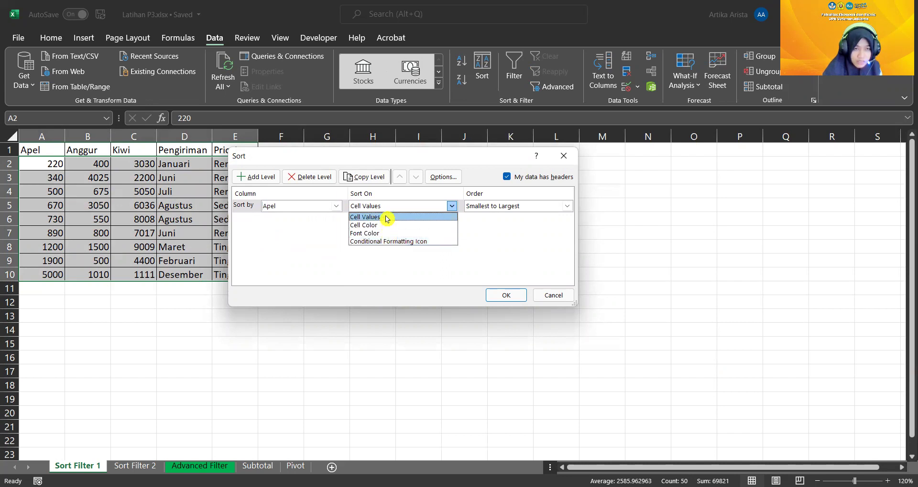
click(387, 219)
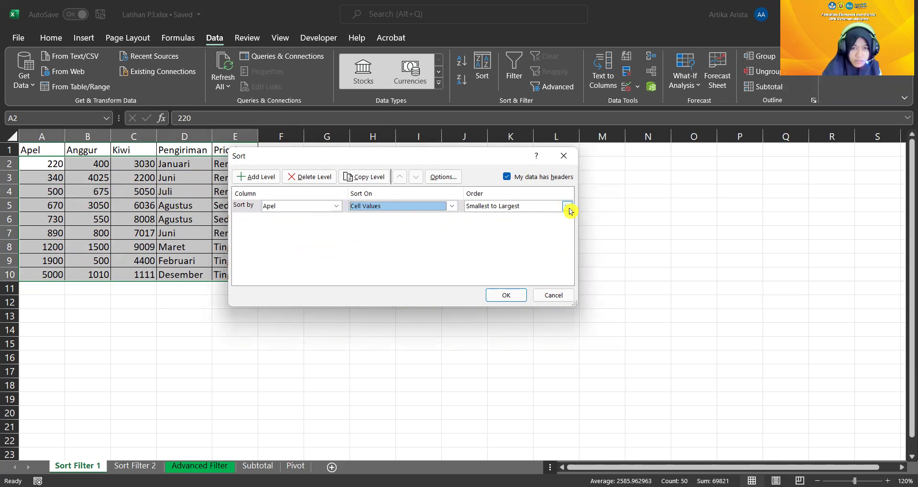
click(533, 209)
click(535, 216)
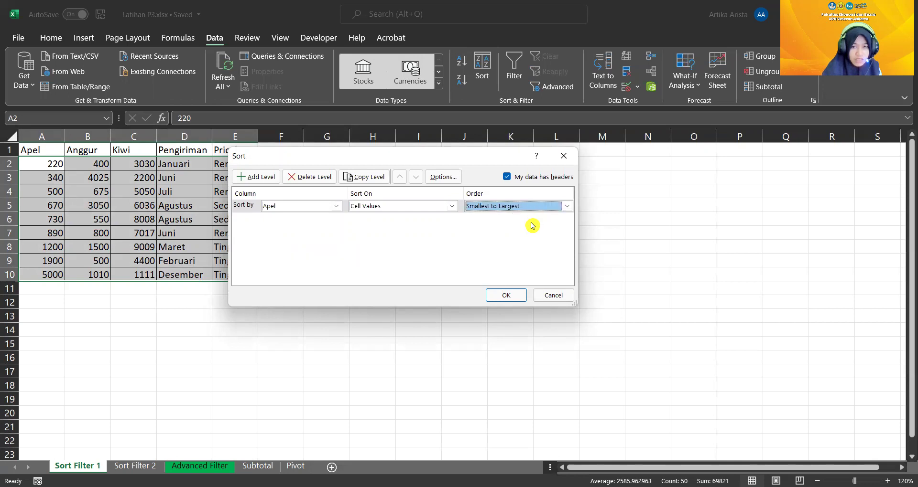
click(516, 295)
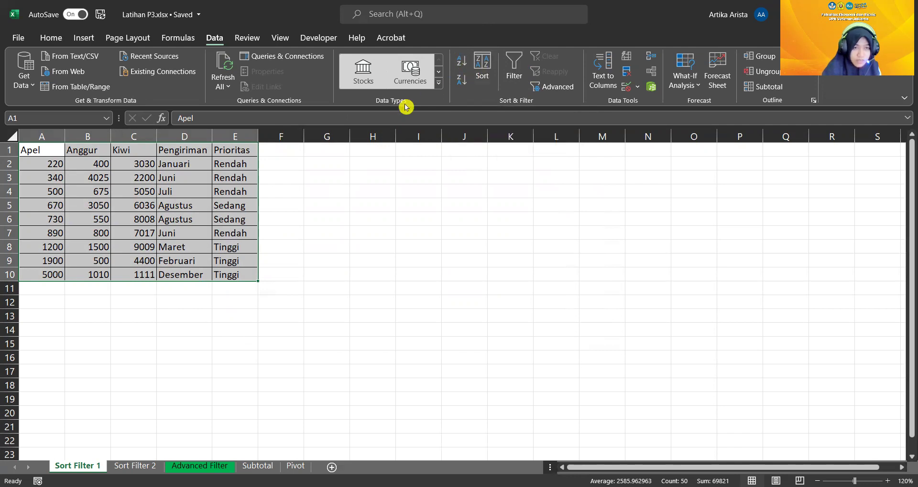
Sort the Apel values A to Z, expanding the selection to whole rows.
click(80, 161)
drag(61, 153, 44, 277)
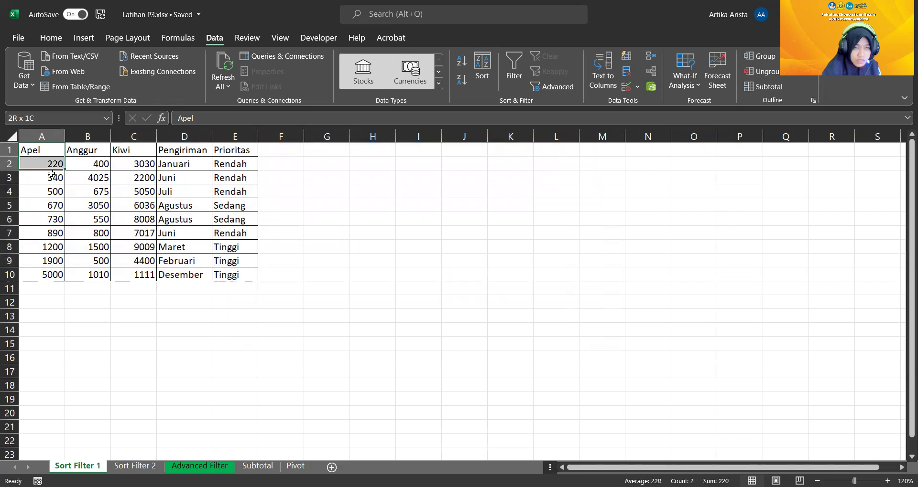
click(464, 60)
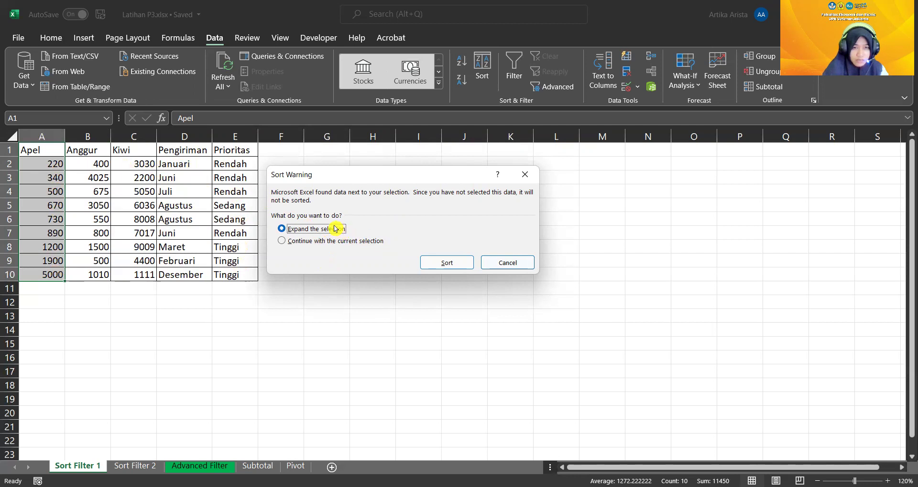
click(444, 266)
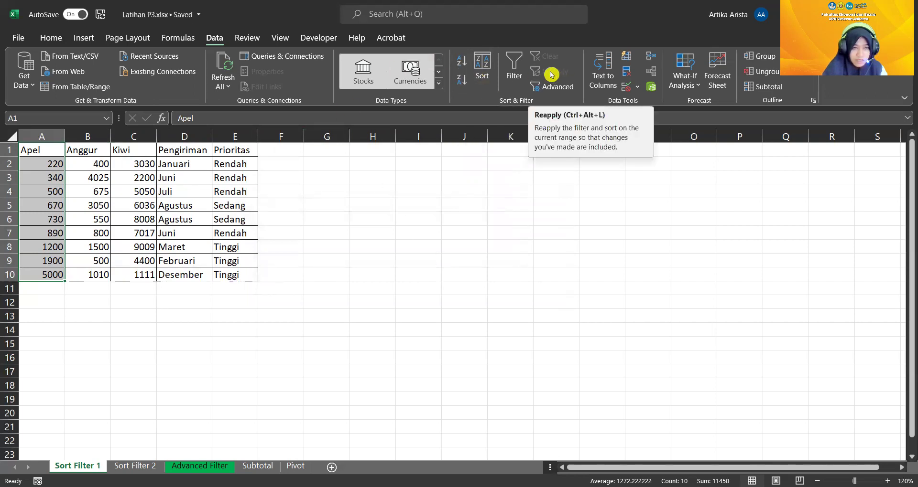
Cancel a second ascending sort and reselect the fruit table A1:E10.
click(487, 77)
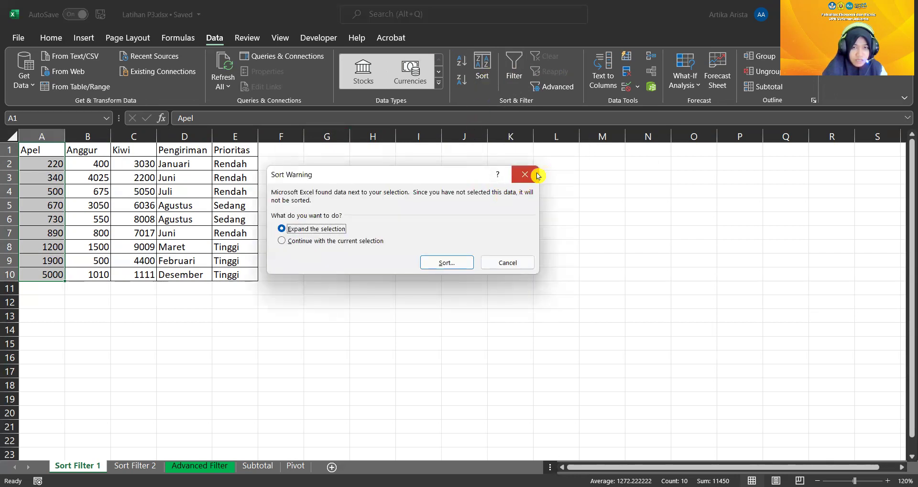
click(536, 174)
drag(50, 150, 232, 275)
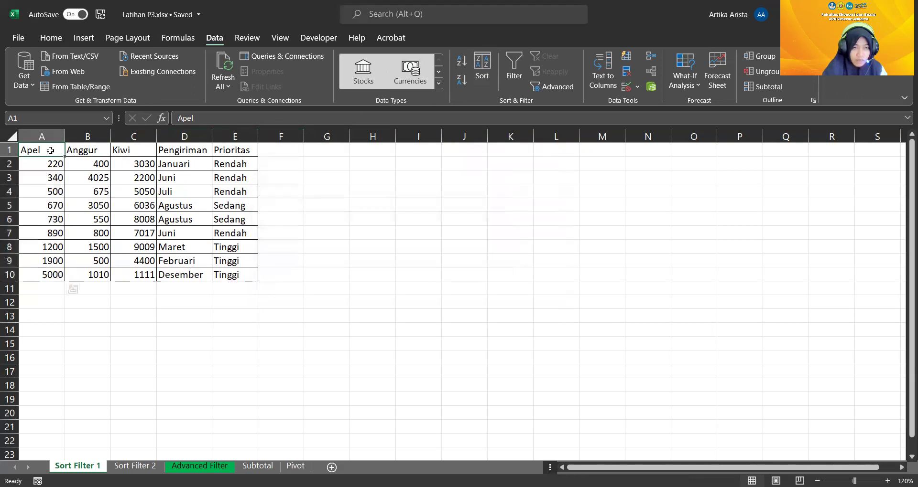
Re-sort the table by Apel with the order set to Largest to Smallest.
click(484, 59)
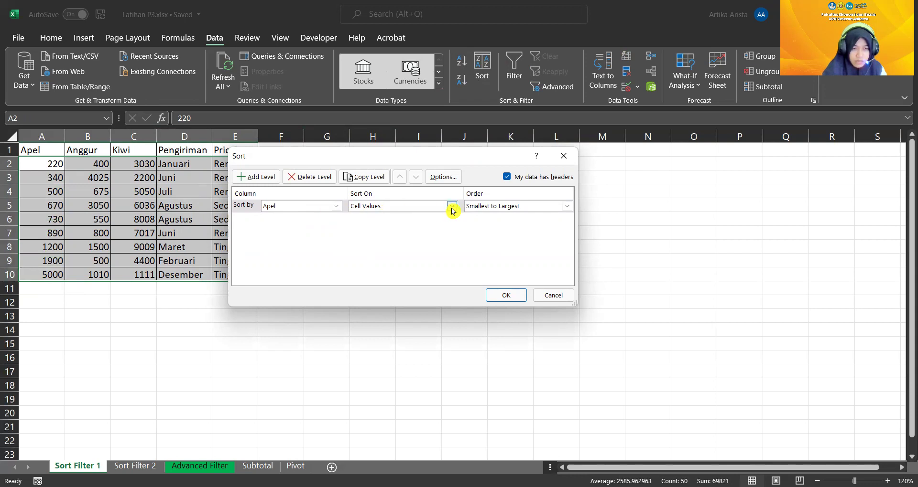
click(468, 210)
click(473, 227)
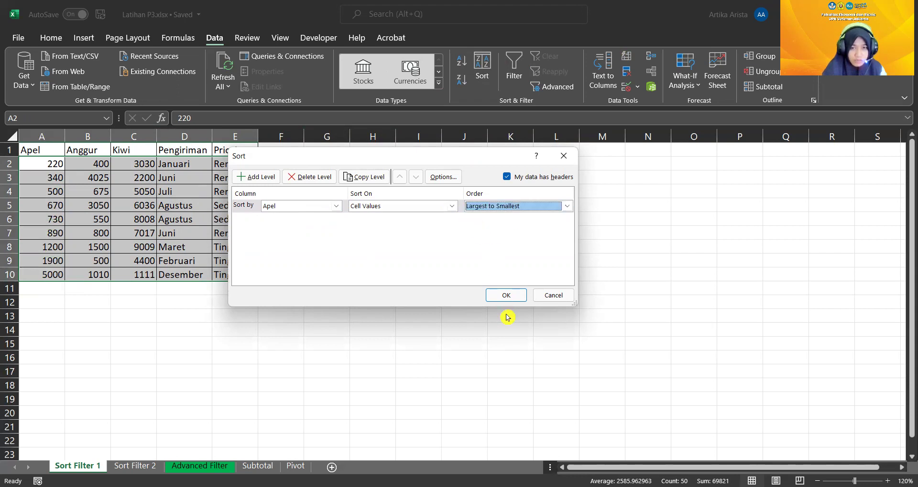
click(507, 299)
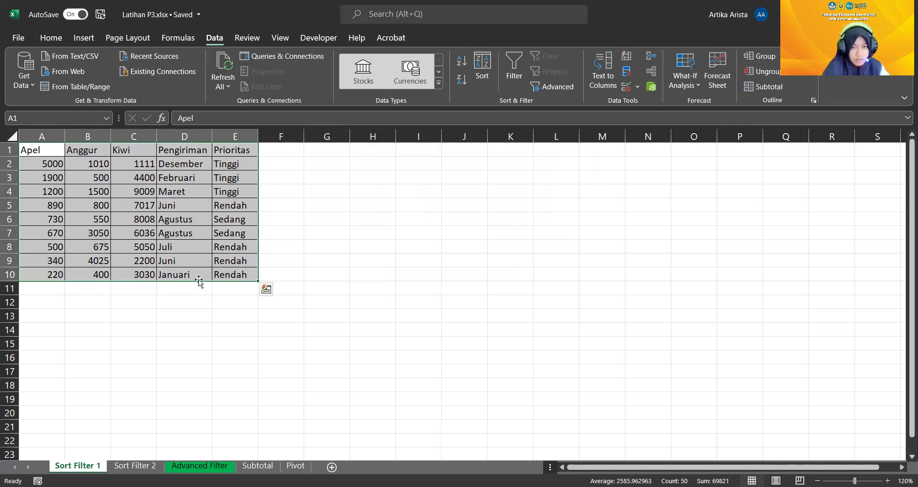
click(82, 190)
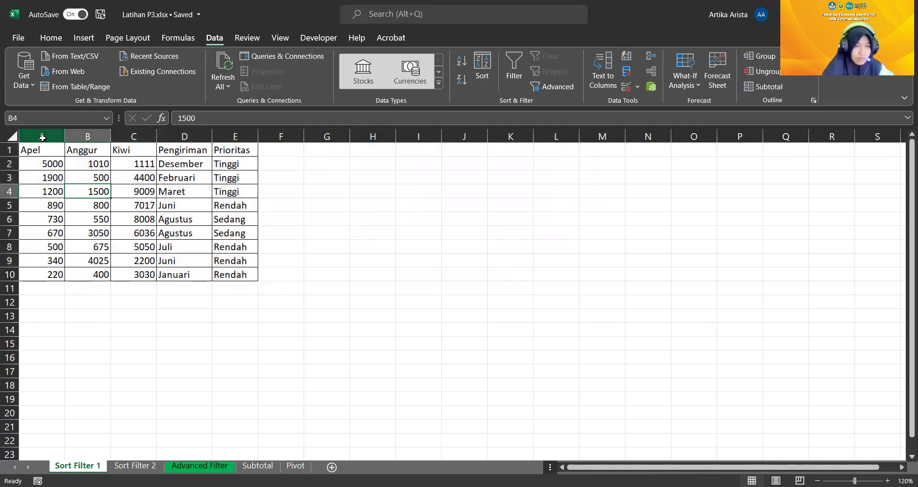
Select the fruit table and sort it ascending by Apel.
click(42, 137)
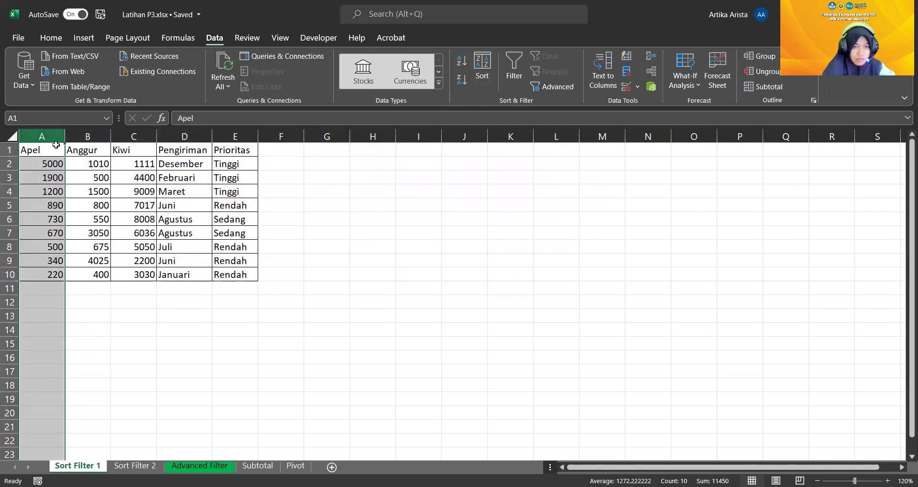
drag(47, 149, 238, 274)
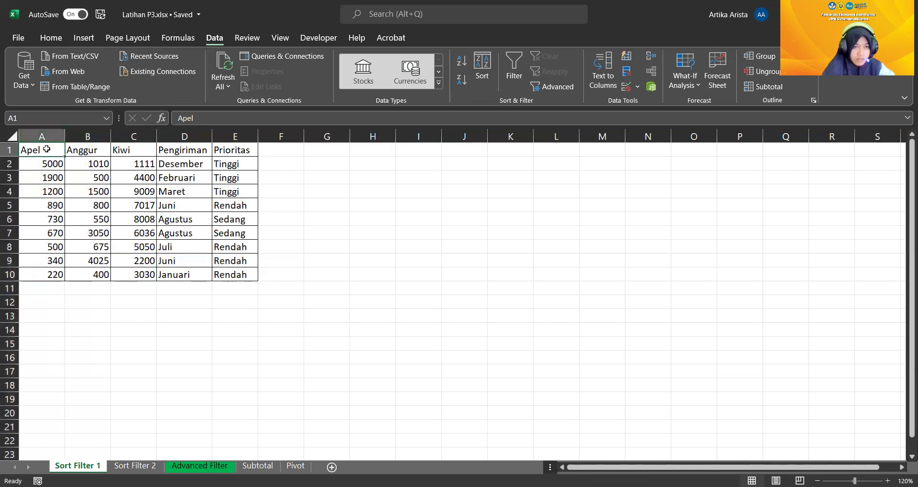
click(461, 63)
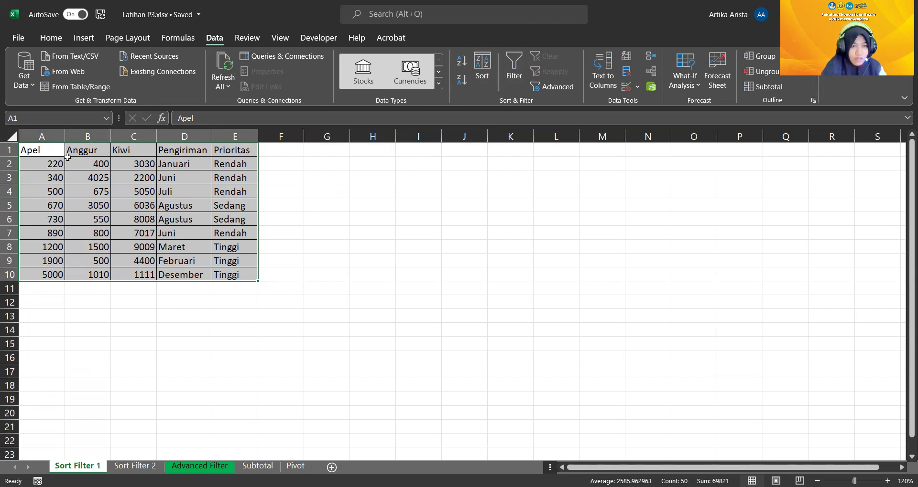
click(40, 148)
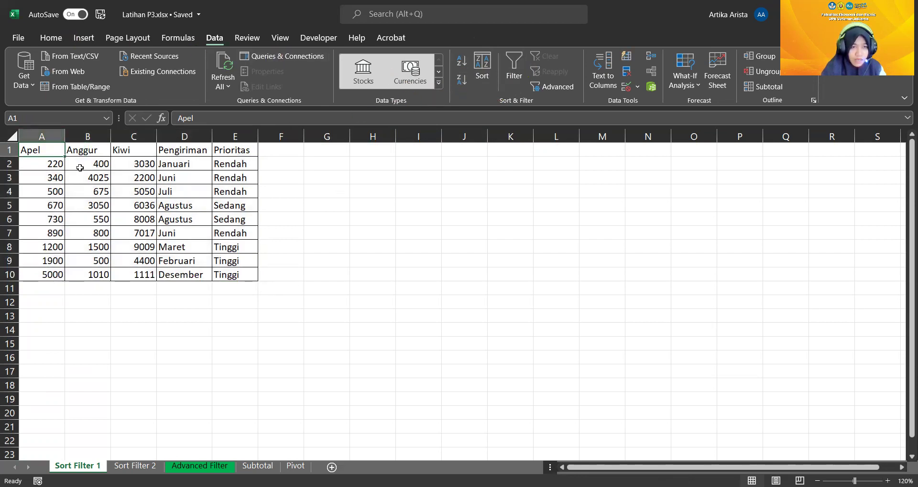
Sort column A A-to-Z then Z-to-A, expanding the selection to keep rows intact.
click(49, 133)
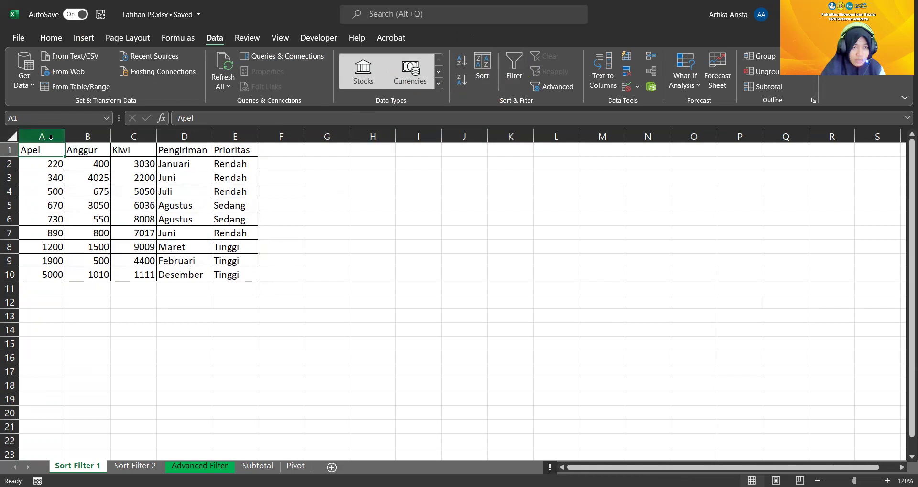
click(463, 64)
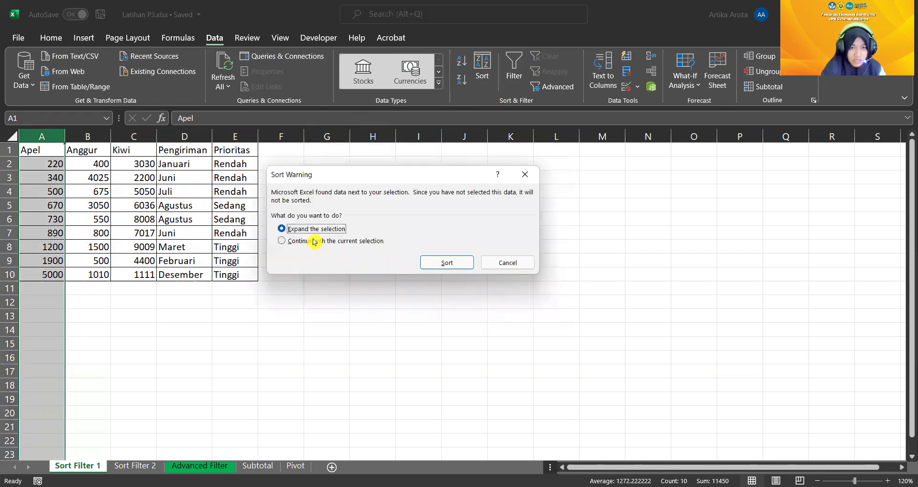
click(447, 263)
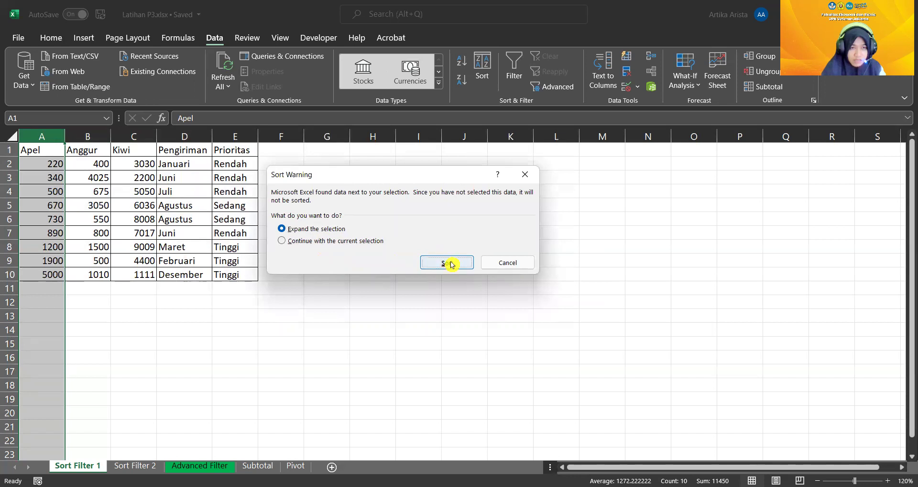
click(463, 82)
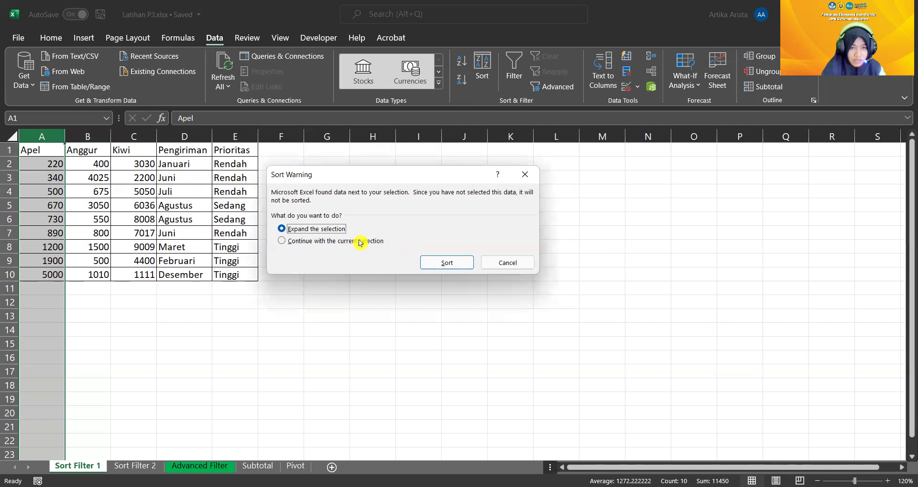
click(441, 260)
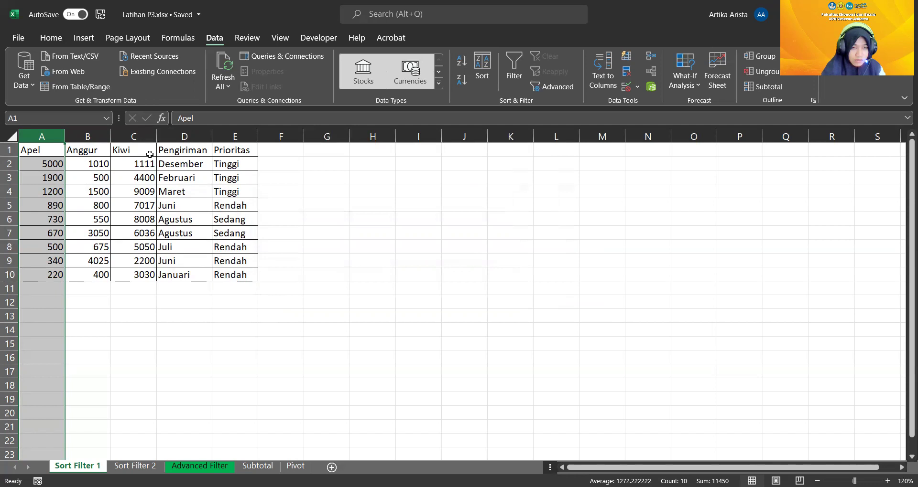
Undo the descending sort of the table and clear the selection.
click(45, 38)
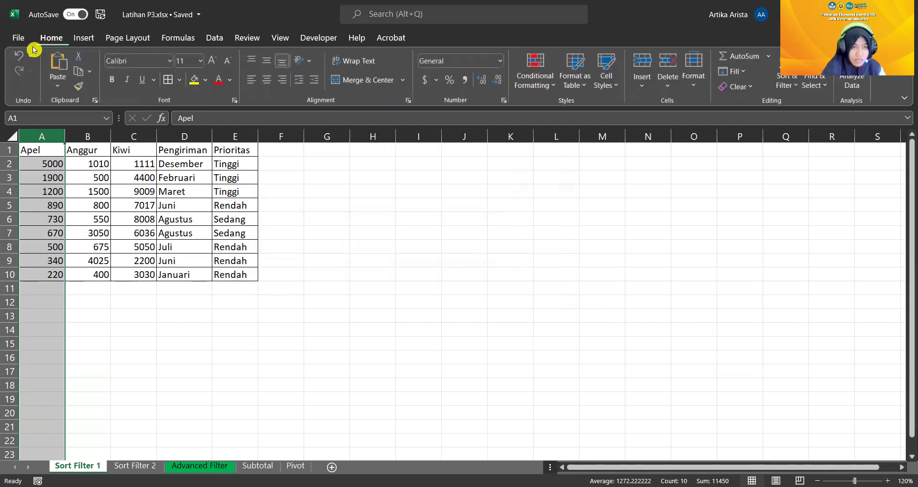
click(18, 55)
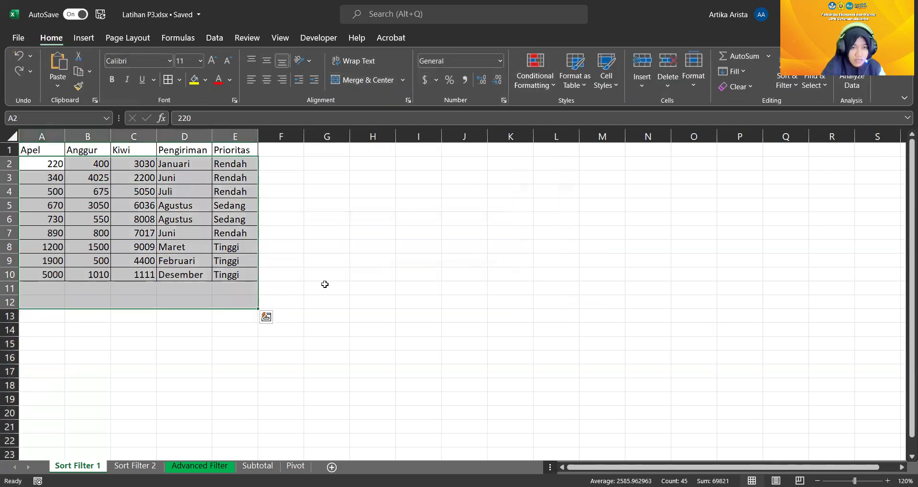
click(325, 284)
Sort only the Apel values Largest to Smallest, continuing with the current selection.
mouse_move(30, 149)
mouse_down()
mouse_move(69, 239)
mouse_move(54, 273)
mouse_up()
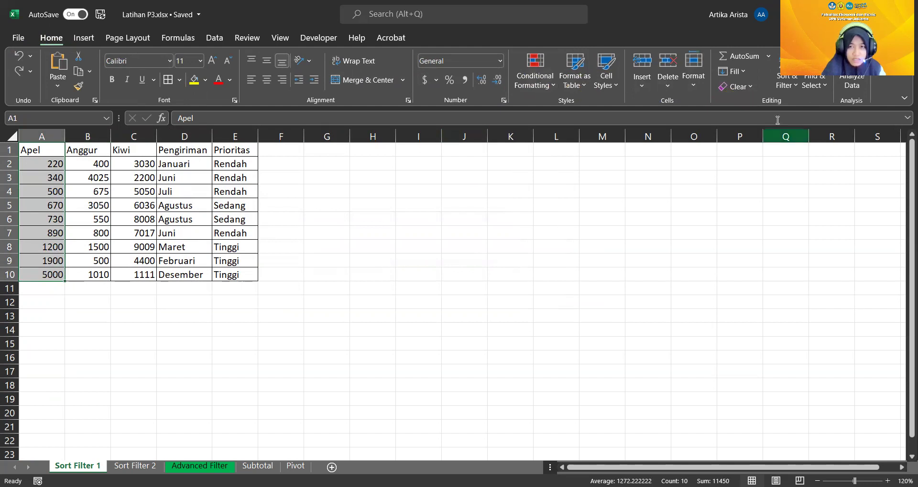
click(795, 88)
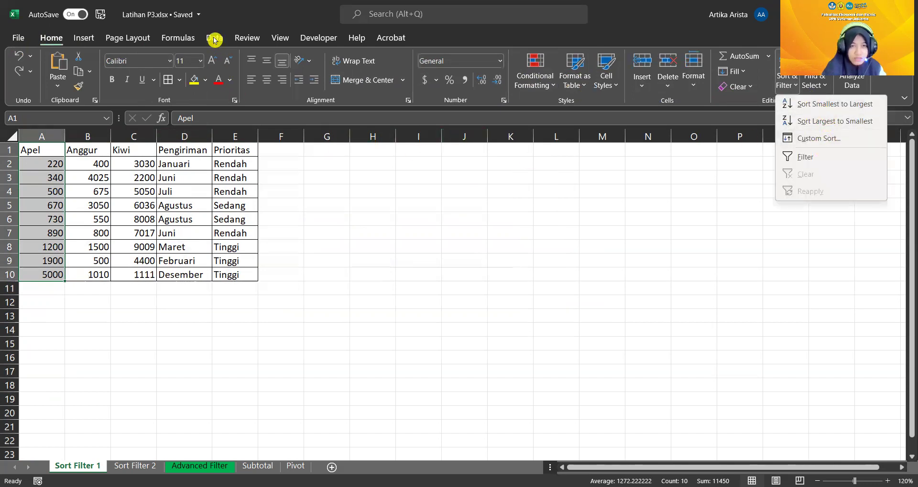
click(842, 120)
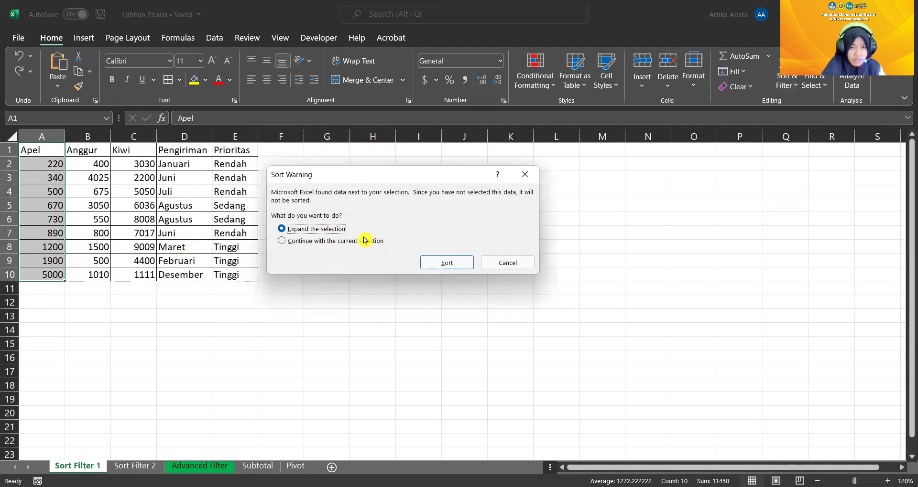
click(377, 241)
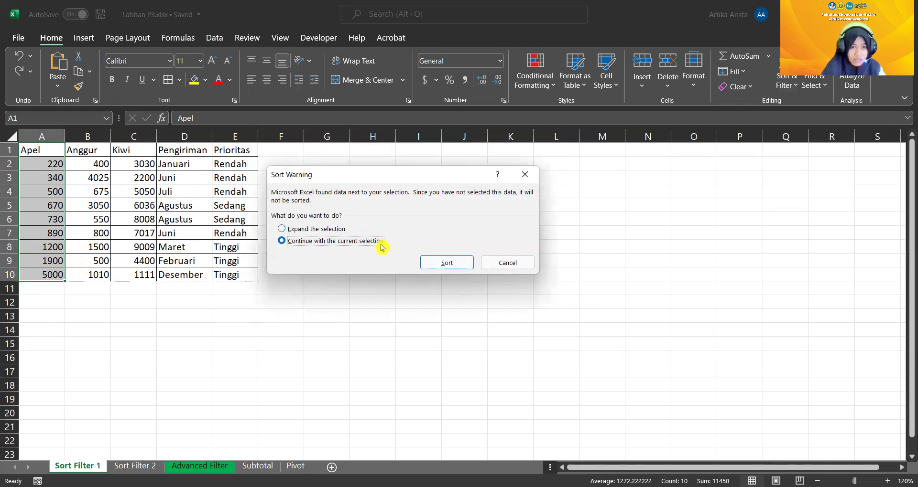
click(441, 266)
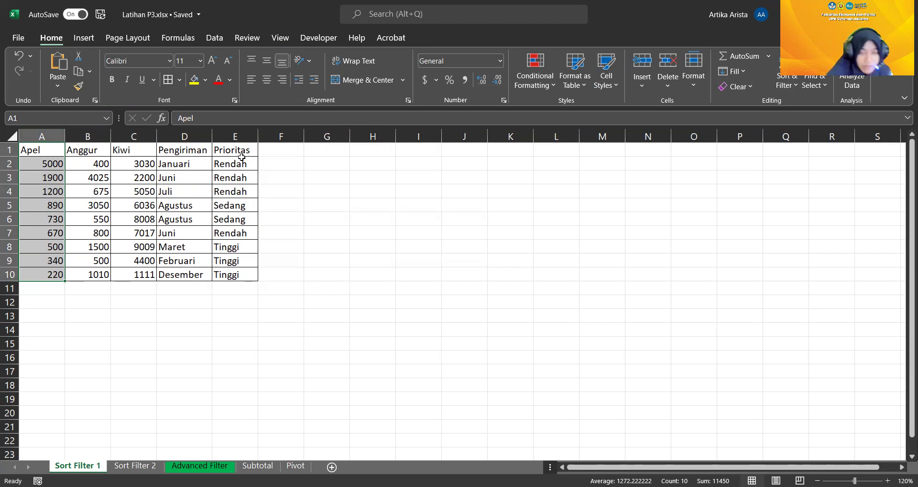
Undo the column-only sort and reselect the fruit table A1:E10.
click(20, 57)
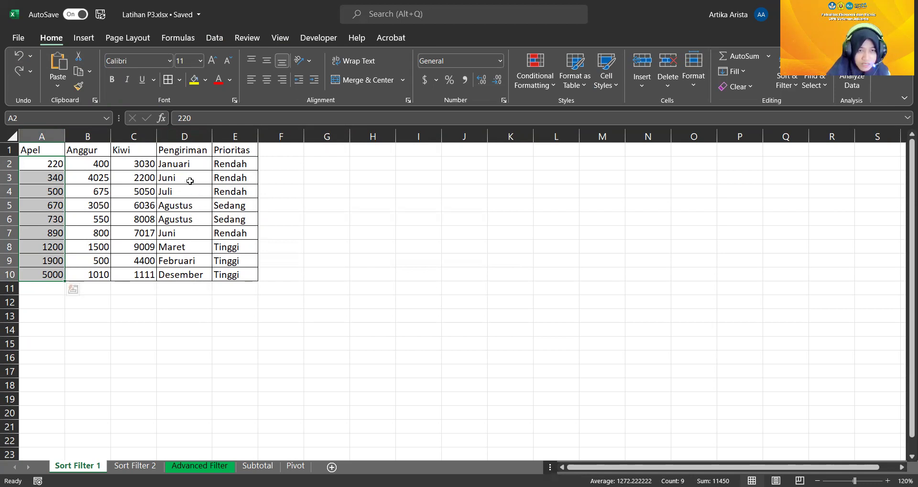
drag(33, 149, 244, 278)
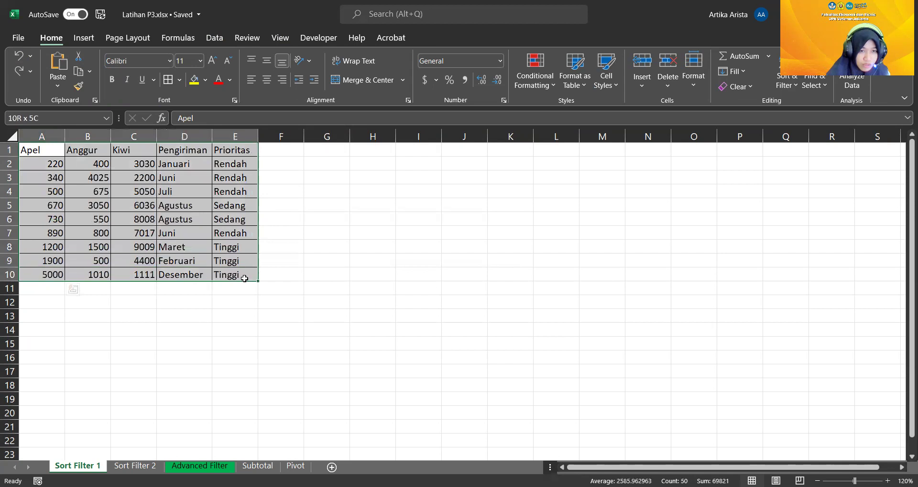
click(218, 38)
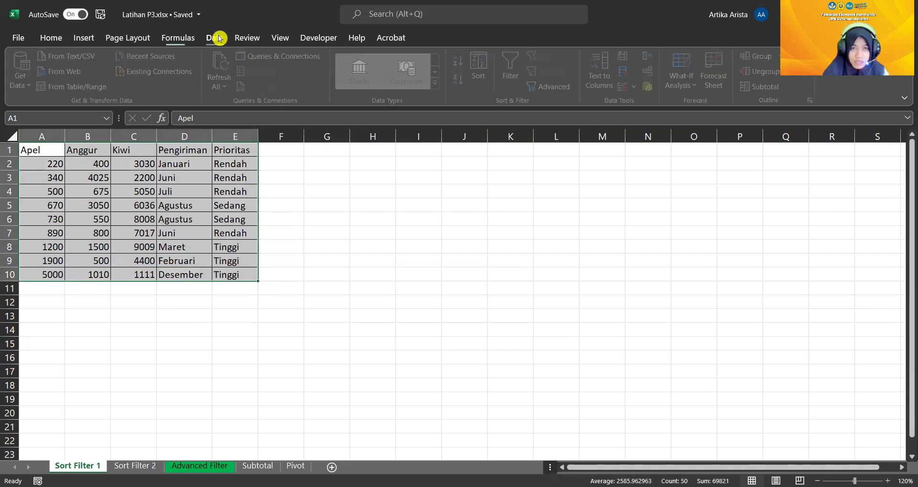
click(52, 38)
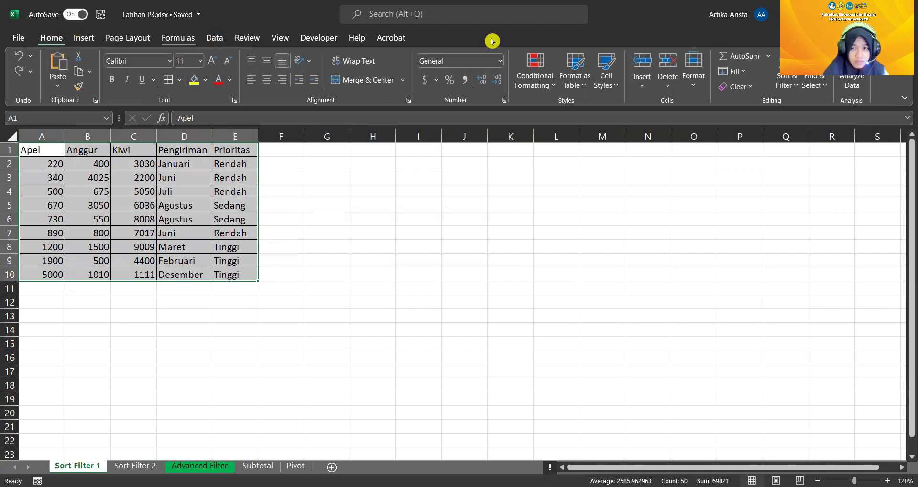
Set the sort to the Prioritas column with Custom List chosen as its order.
click(793, 89)
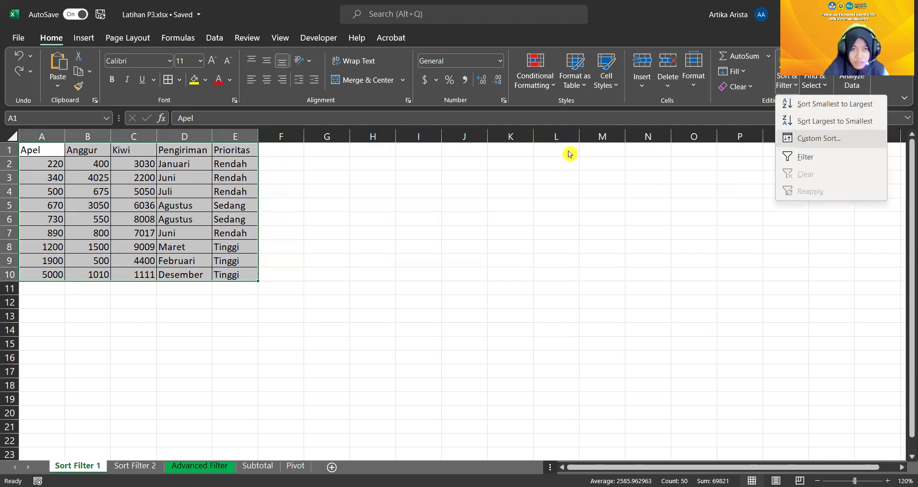
click(212, 38)
click(481, 67)
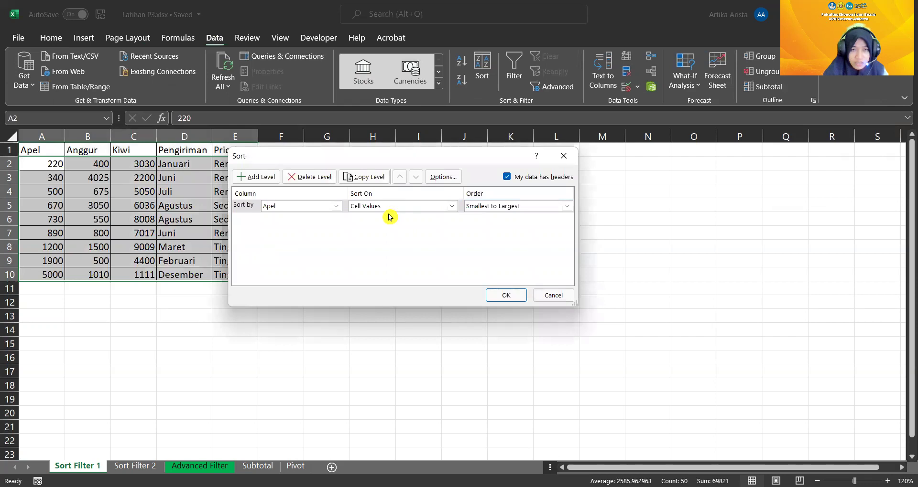
click(485, 207)
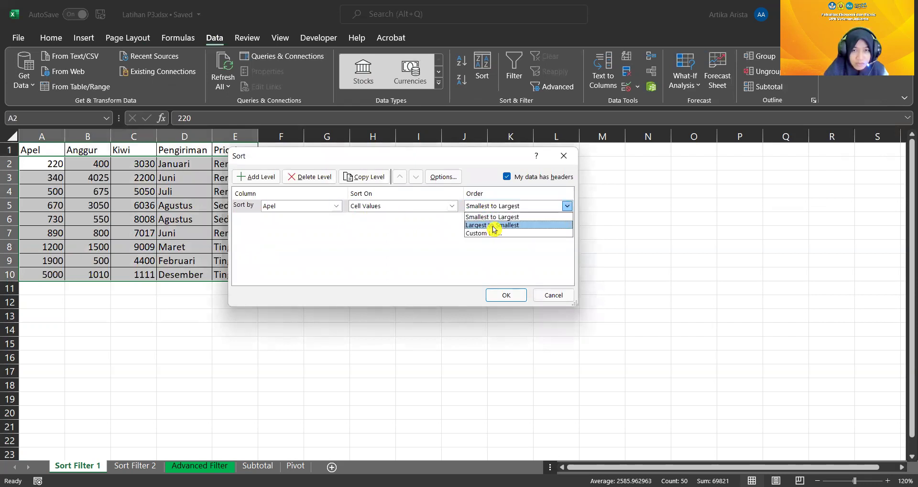
click(336, 207)
click(336, 207)
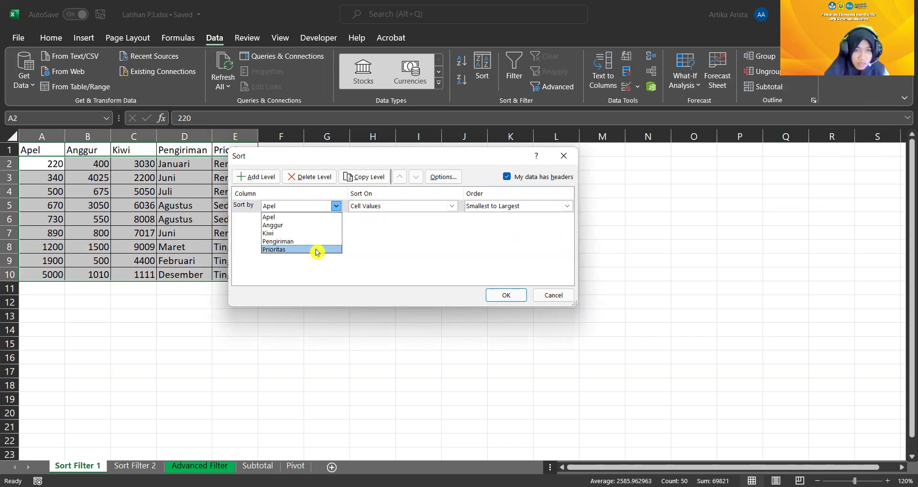
click(316, 250)
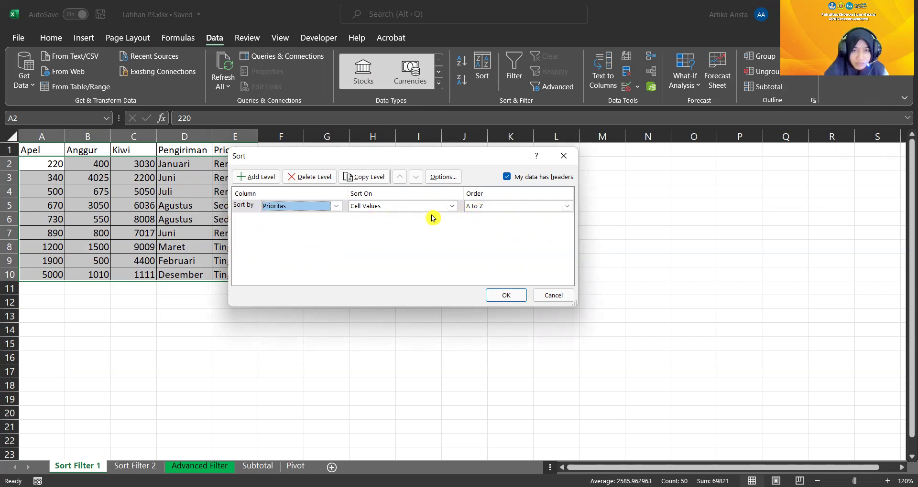
click(482, 206)
click(486, 234)
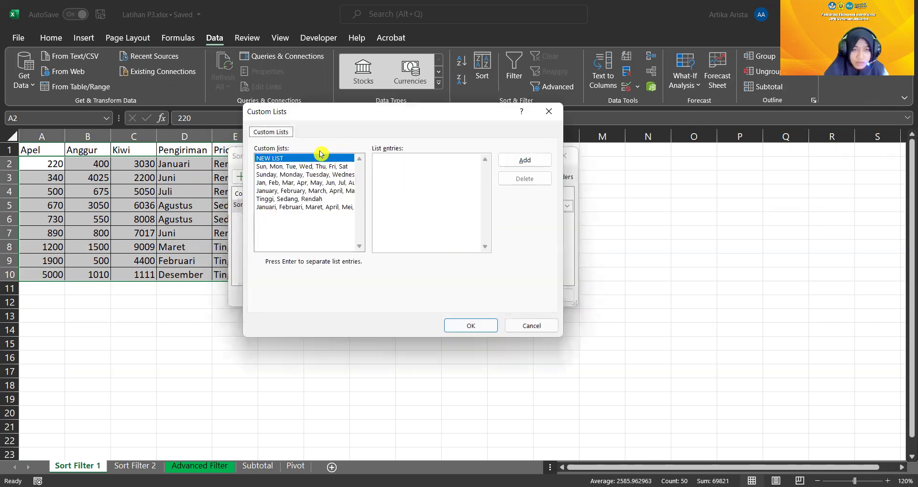
Delete the existing Tinggi, Sedang, Rendah custom list.
click(300, 199)
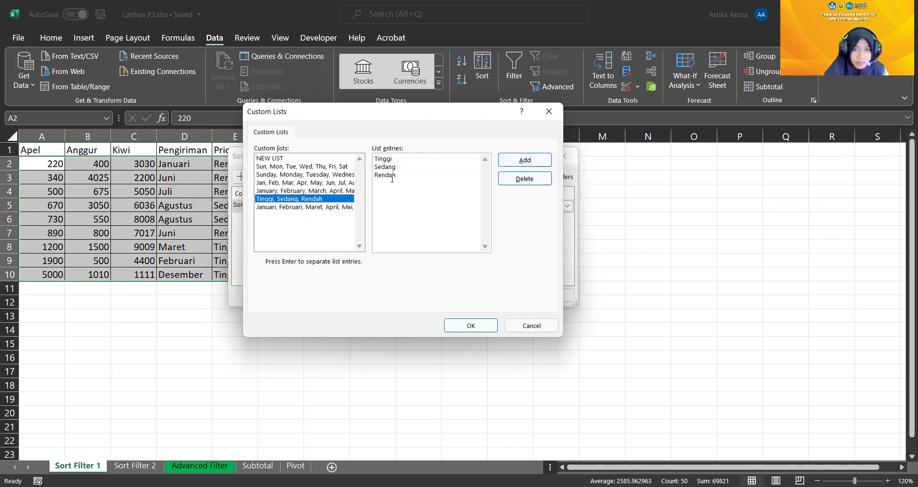
click(530, 182)
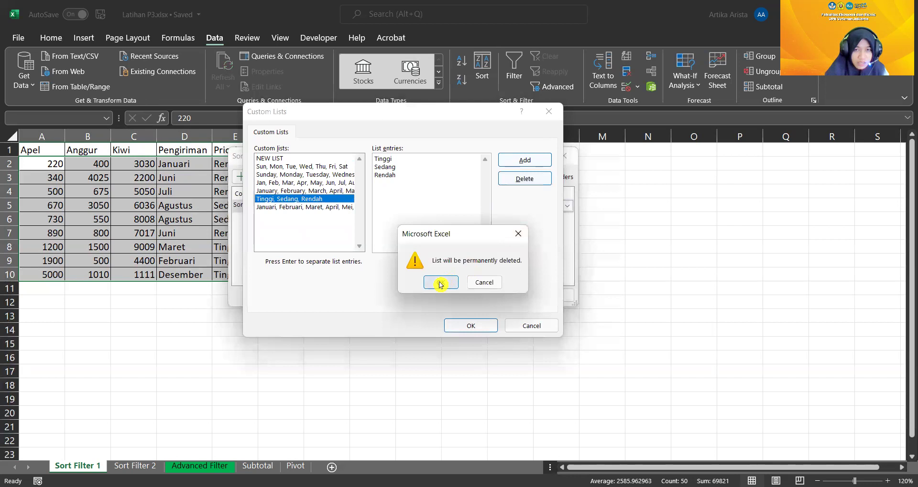
click(440, 285)
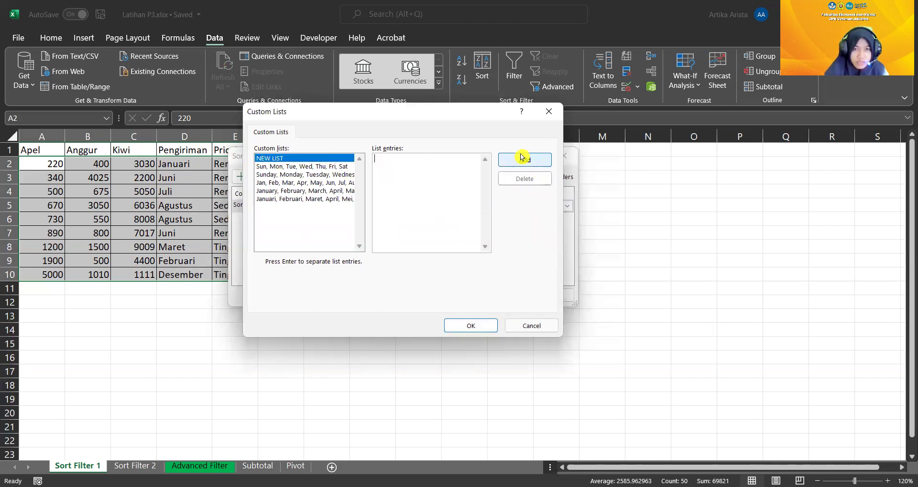
Enter a new Tinggi, Sedang, Rendah list and apply it as the Prioritas order.
click(401, 163)
text(Tin)
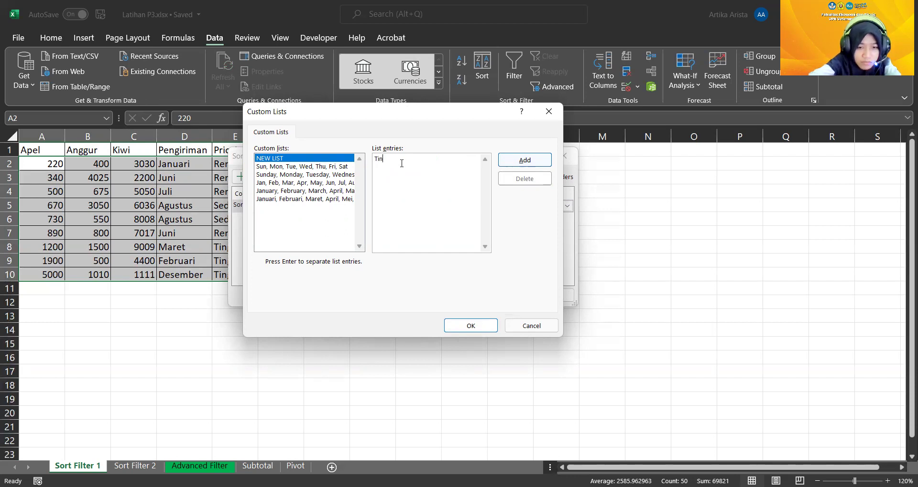
text(ggi)
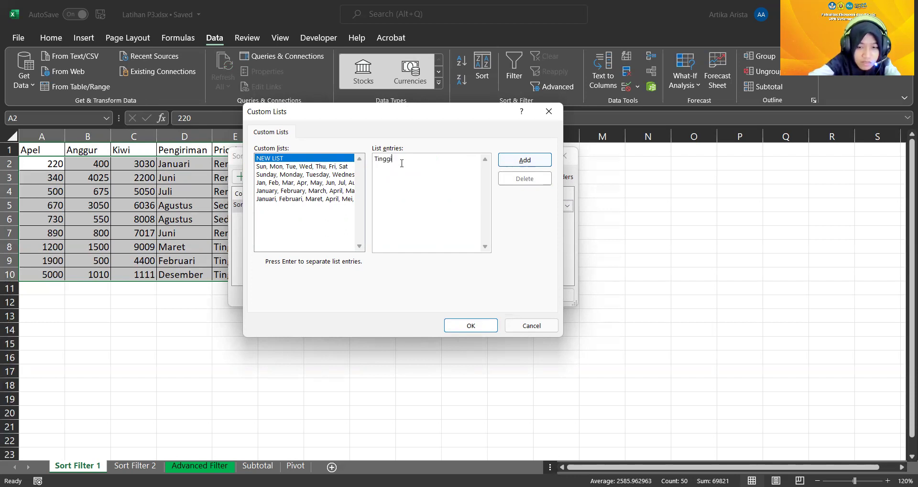
key(Return)
text(Seda)
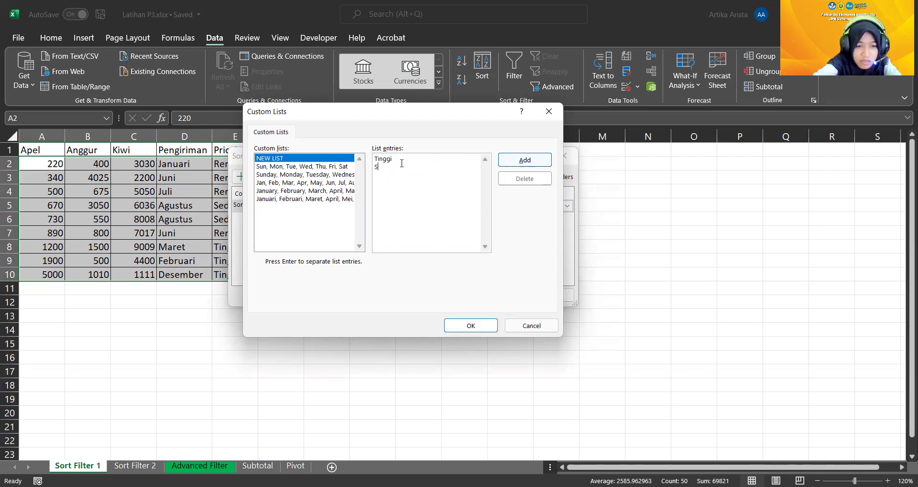
text(ng)
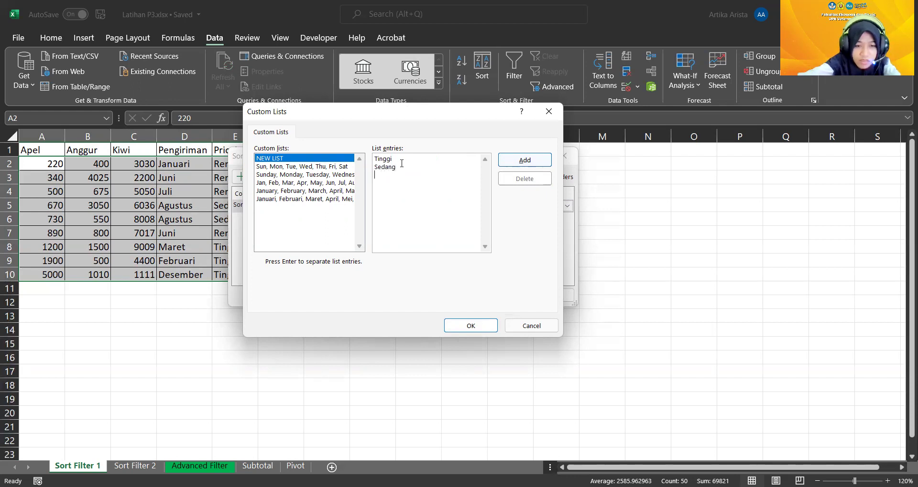
text( Rendah)
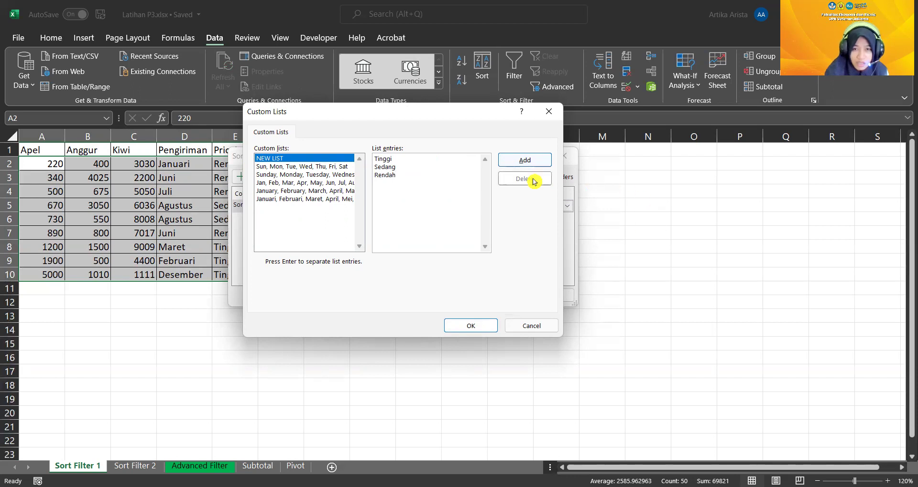
click(484, 330)
click(545, 209)
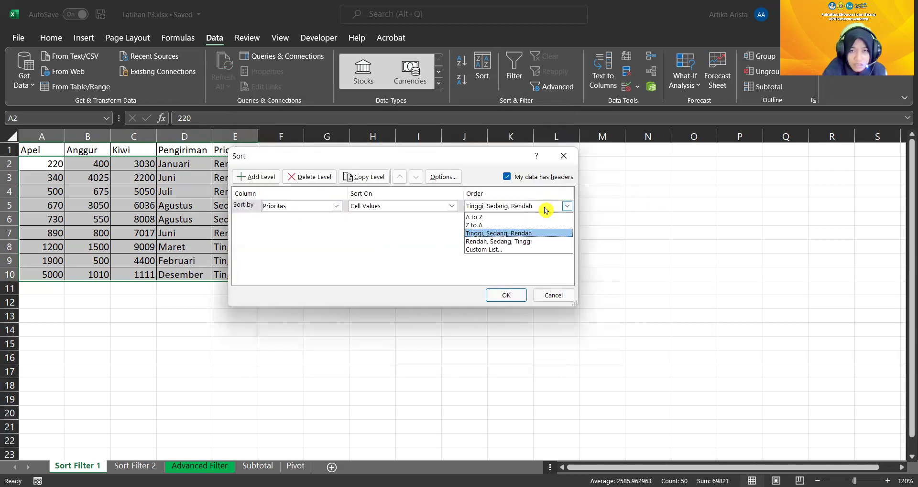
Apply the Tinggi, Sedang, Rendah custom list as the Prioritas sort order.
click(538, 250)
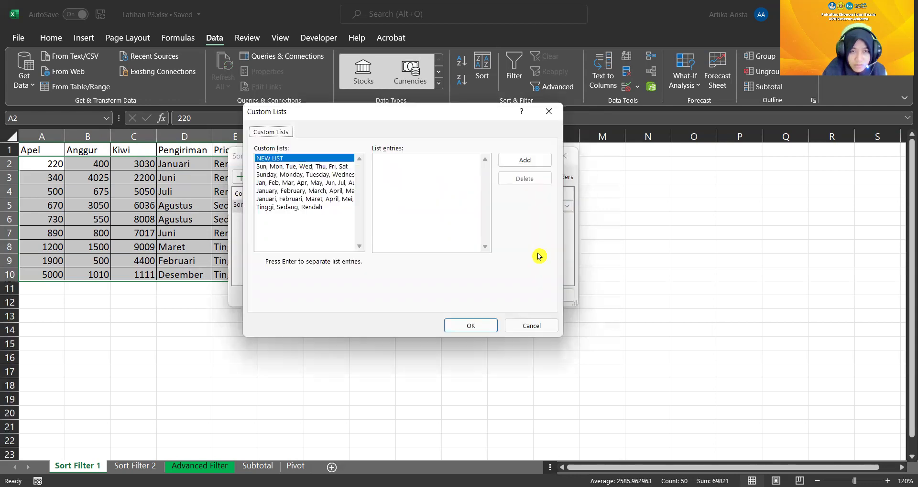
click(308, 208)
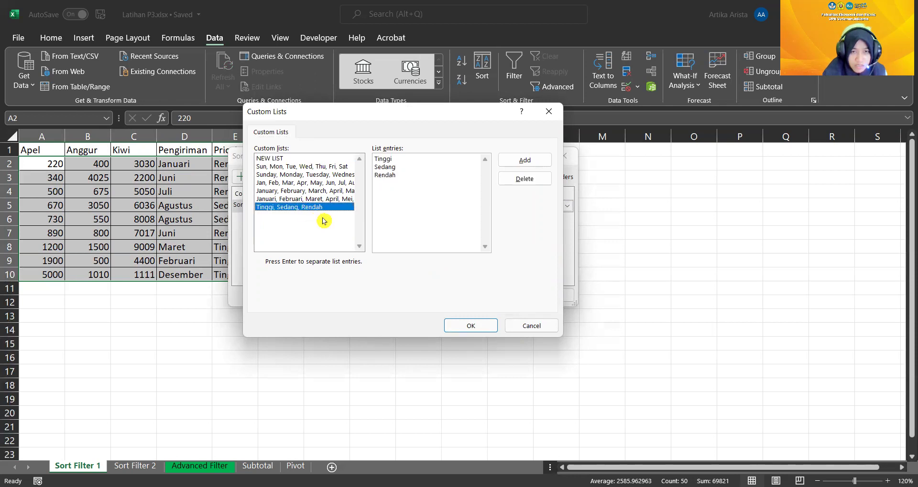
click(487, 329)
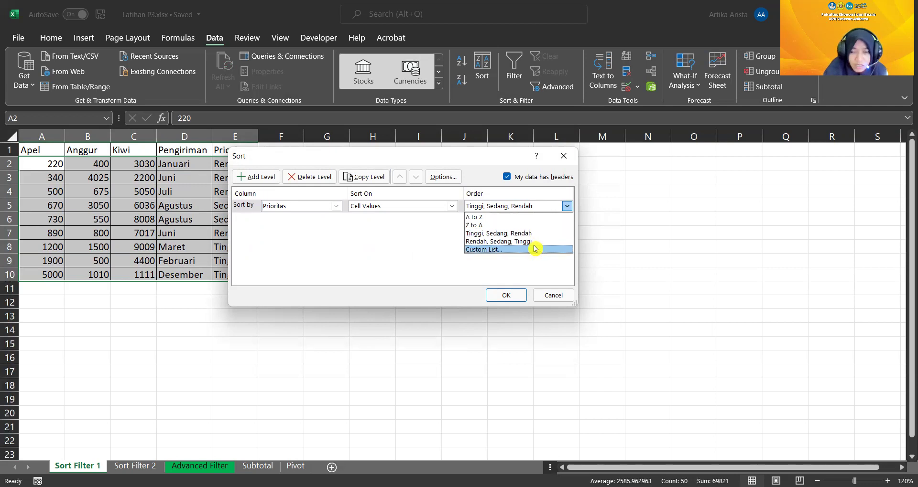
click(525, 233)
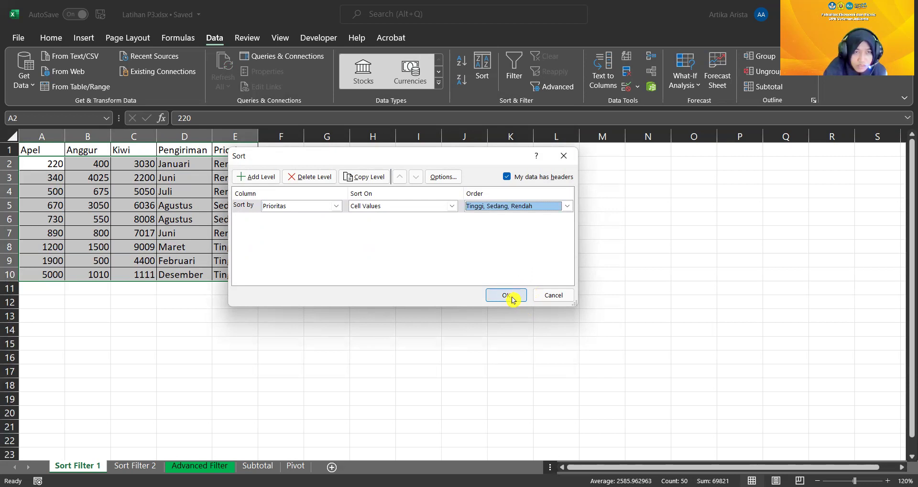
drag(396, 159, 468, 154)
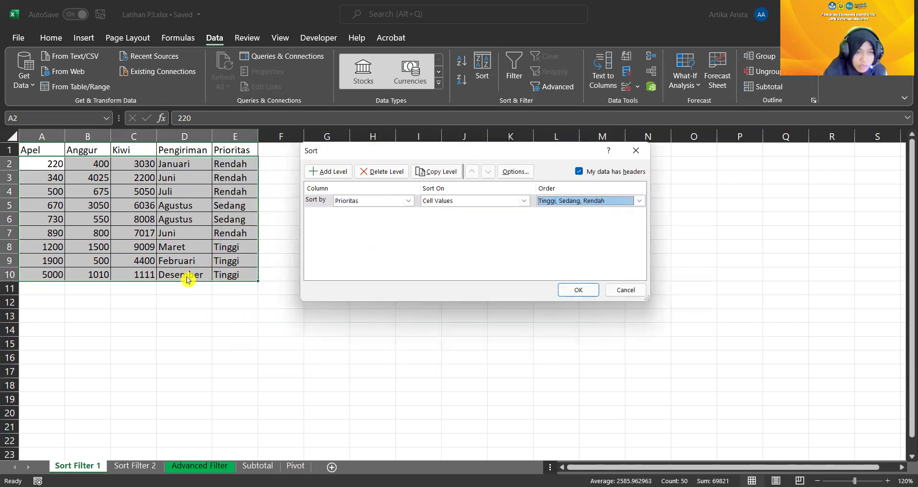
click(580, 295)
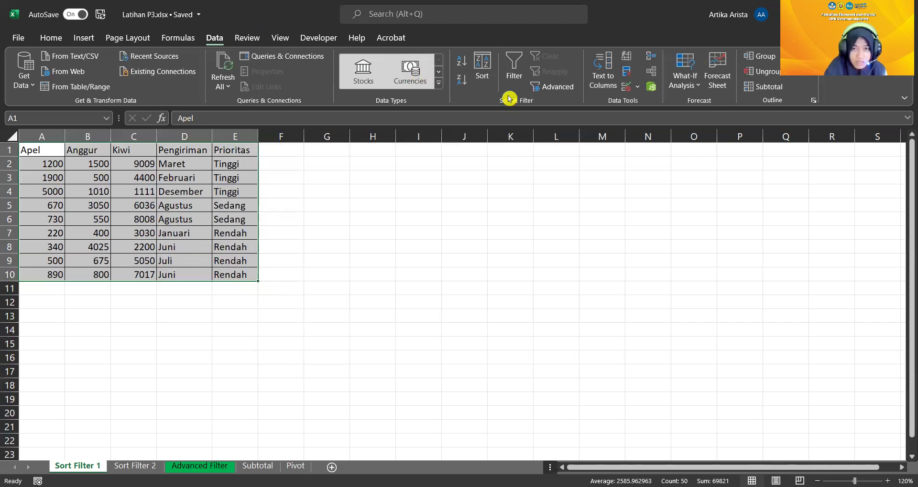
click(482, 81)
click(398, 201)
click(409, 238)
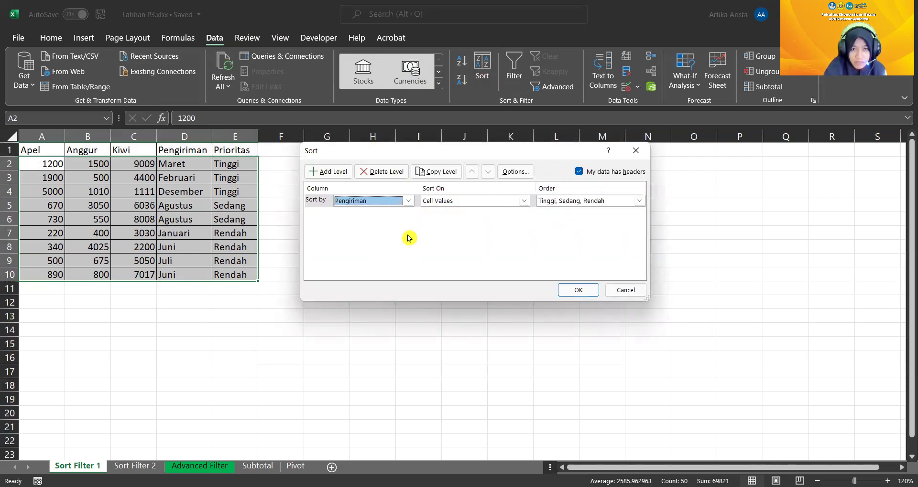
click(624, 201)
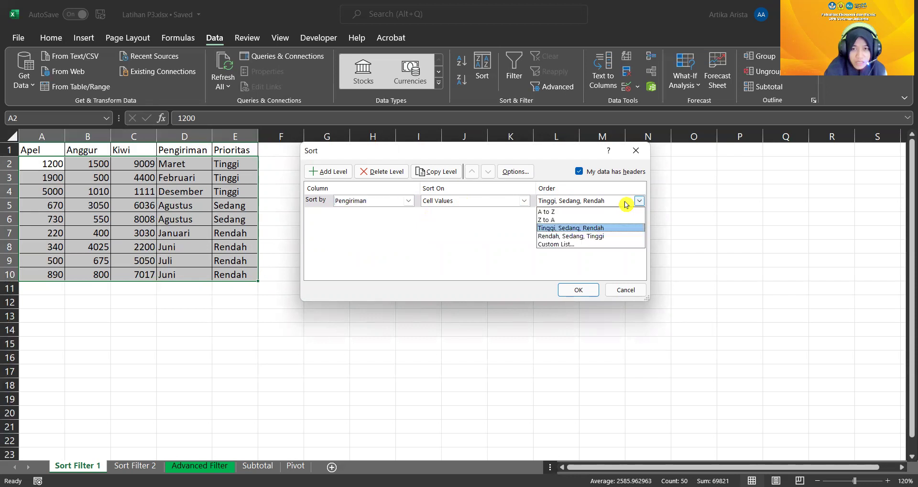
click(580, 244)
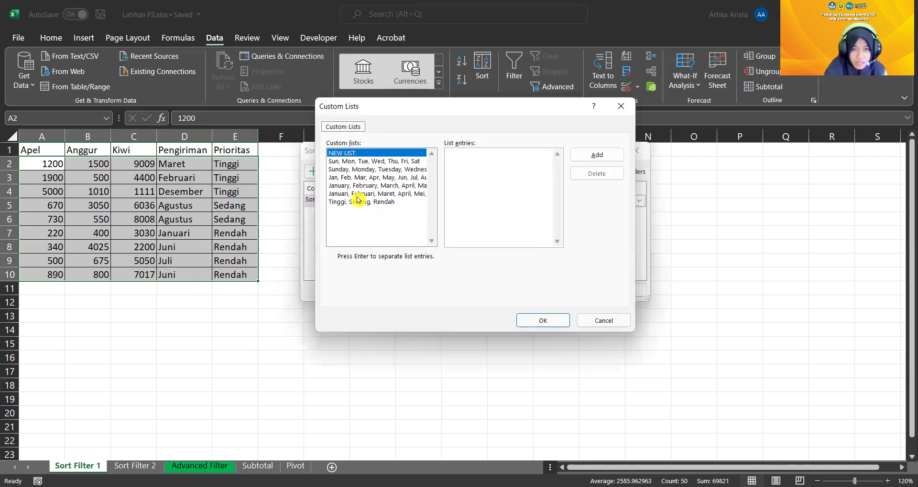
click(357, 194)
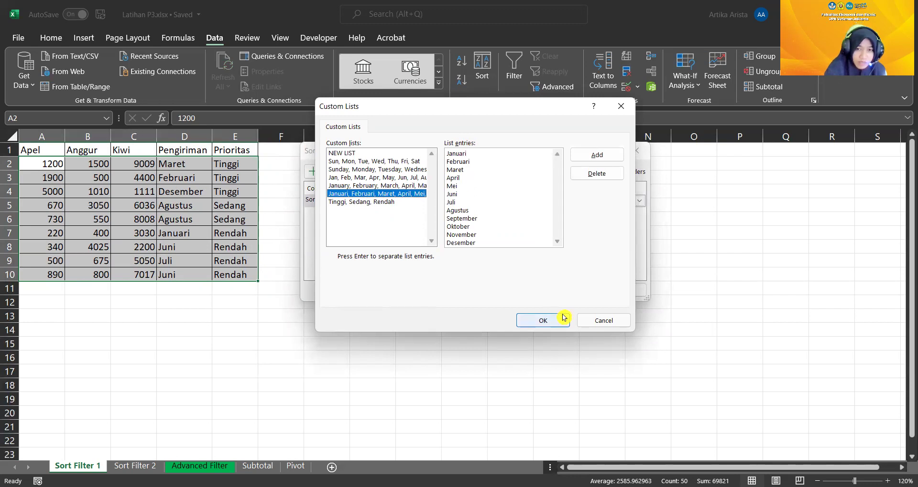
click(608, 327)
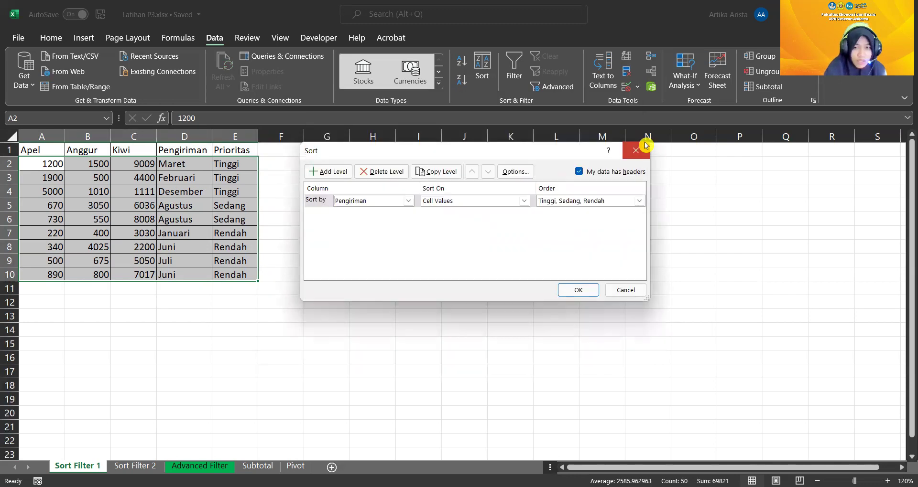
click(637, 150)
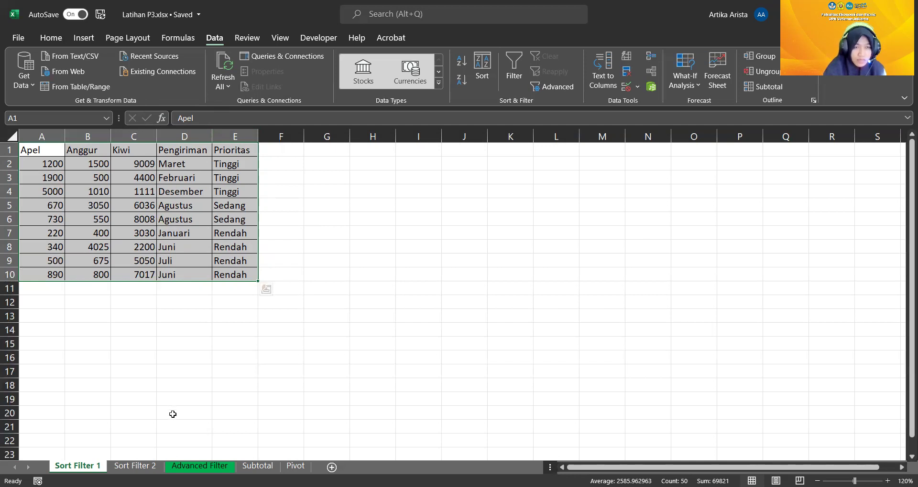
Select the fruit table A1:E10 and turn its header filters on, then off again.
click(29, 149)
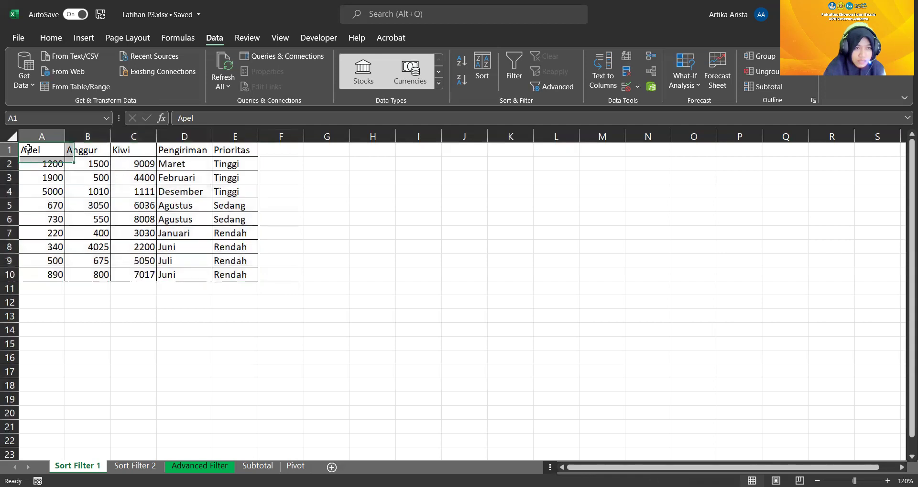
drag(28, 149, 239, 275)
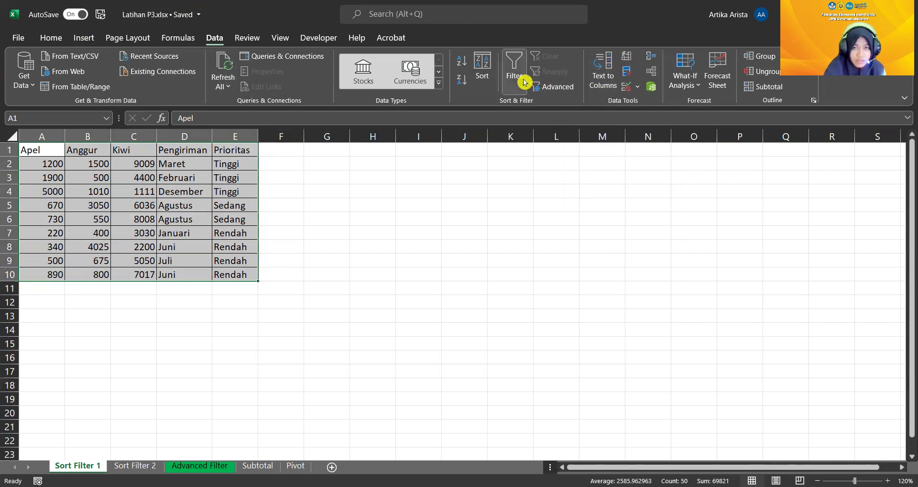
click(520, 78)
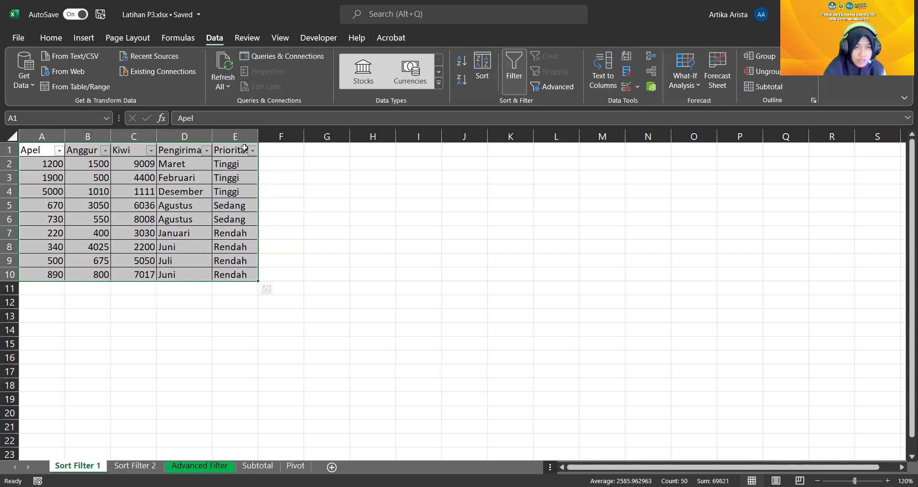
click(514, 78)
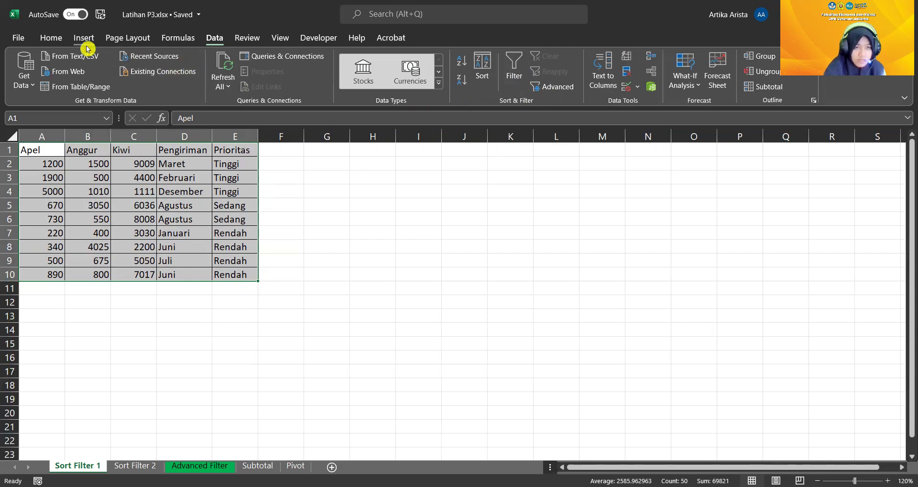
click(51, 38)
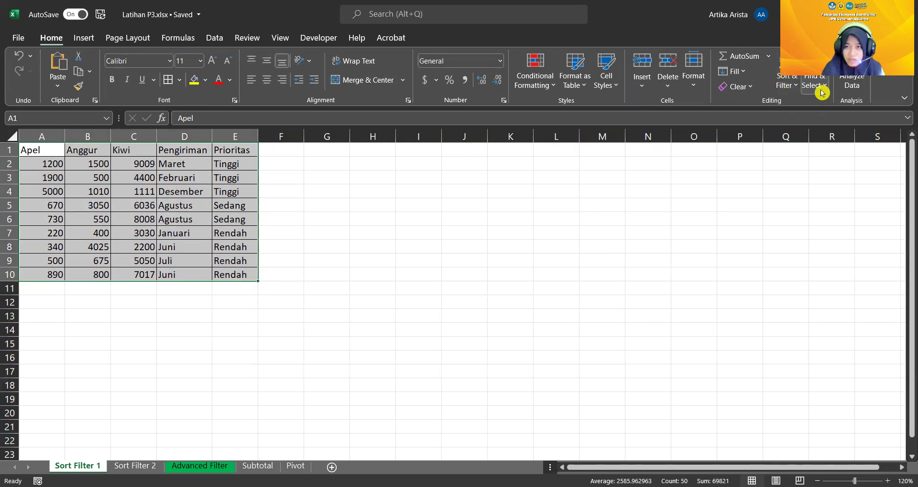
Turn header filters back on and filter Prioritas to show only Tinggi rows.
click(792, 87)
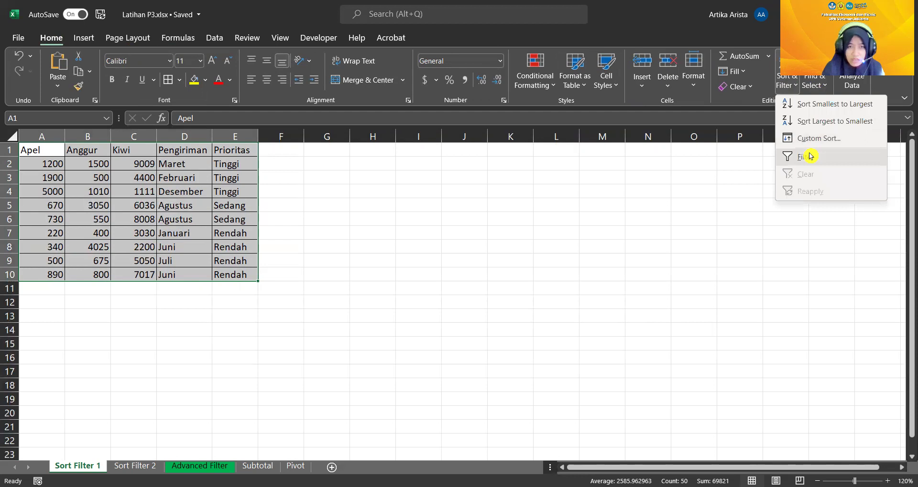
click(810, 156)
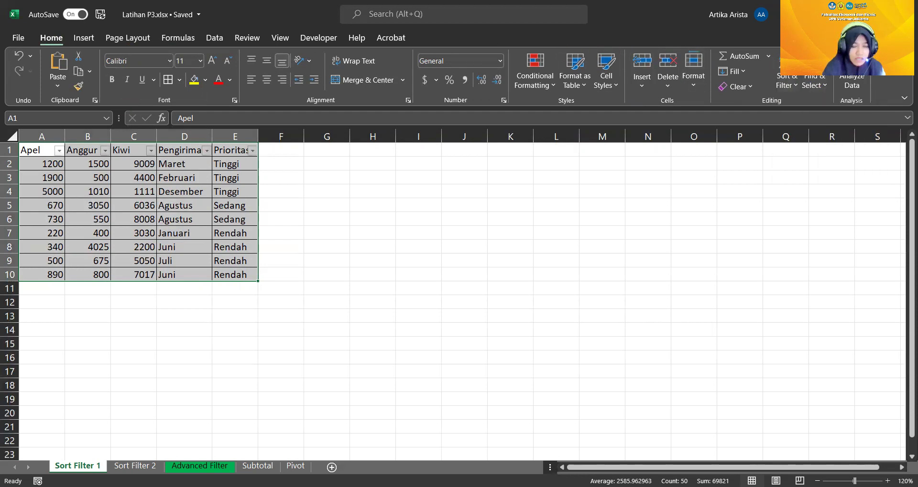
click(252, 150)
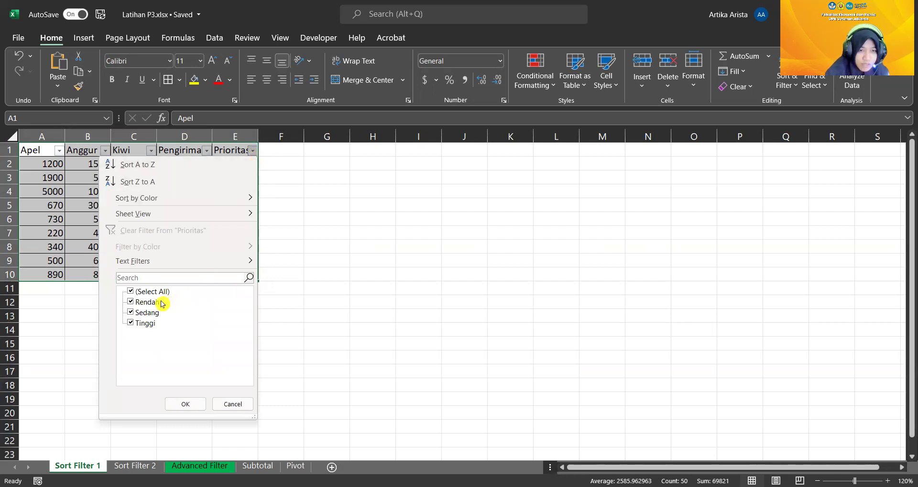
click(131, 303)
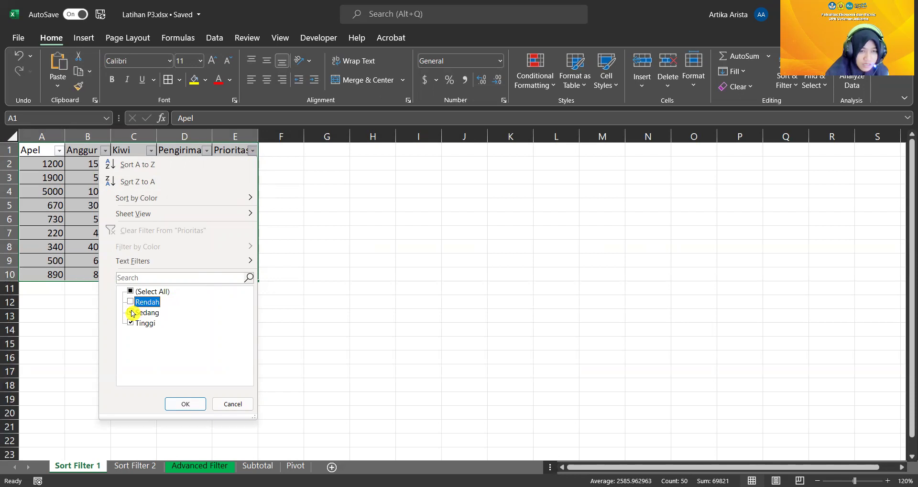
click(132, 314)
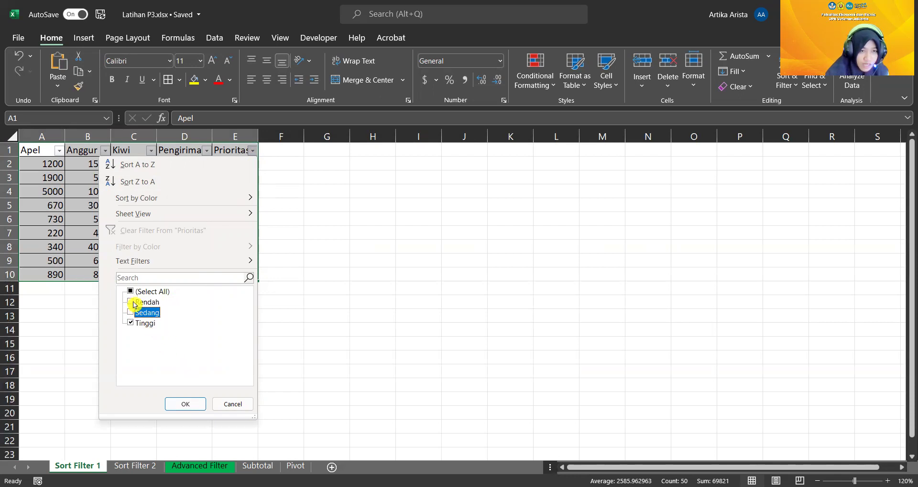
click(186, 404)
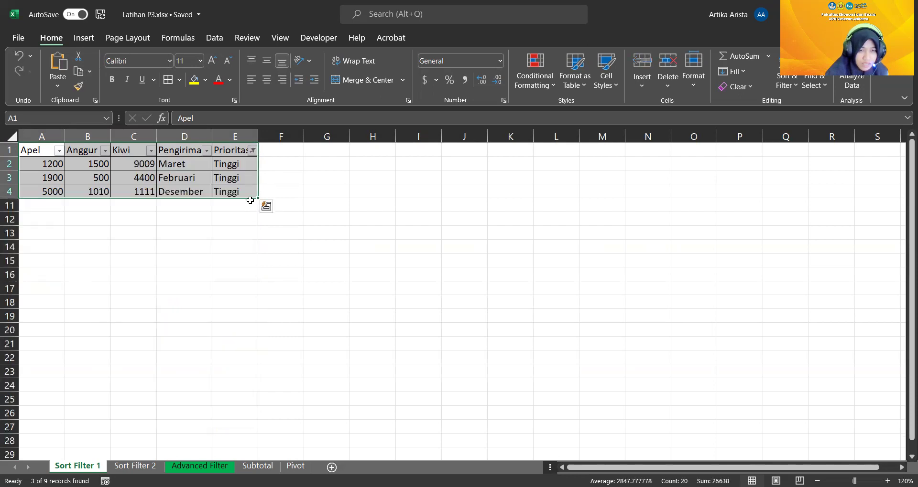
Add Rendah back to the Prioritas filter so Tinggi and Rendah rows show.
click(252, 153)
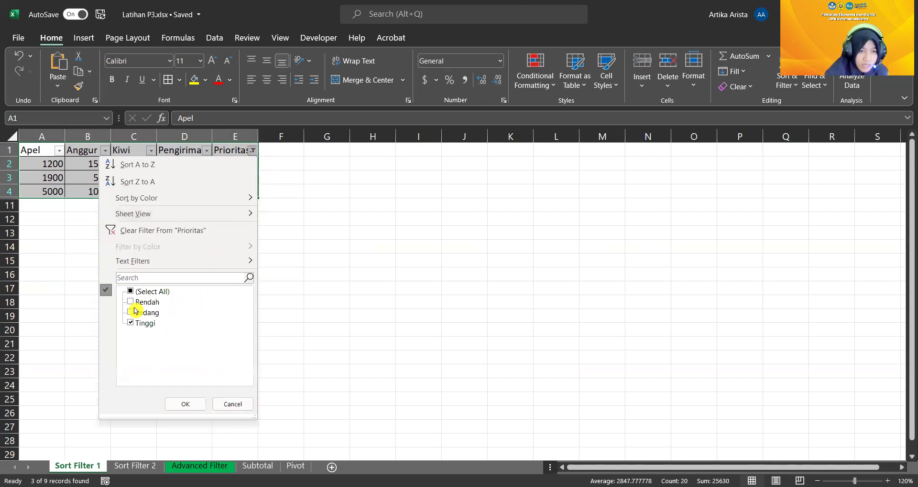
click(131, 302)
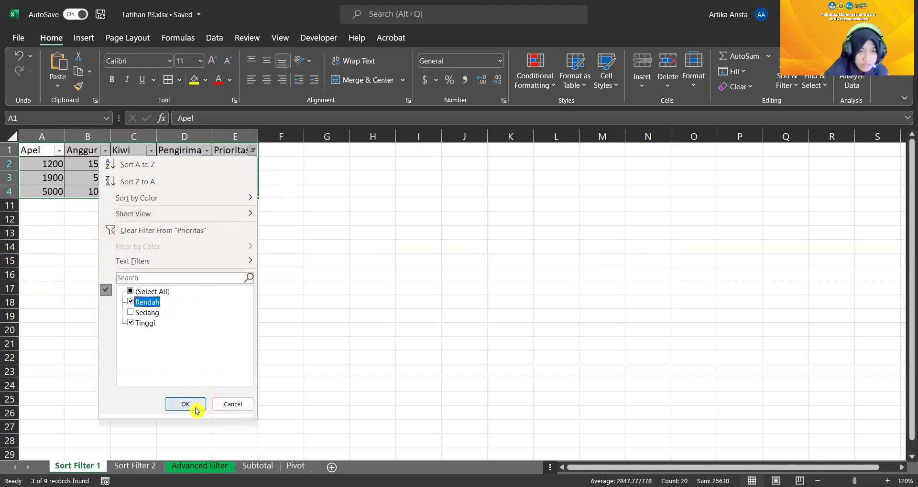
click(193, 407)
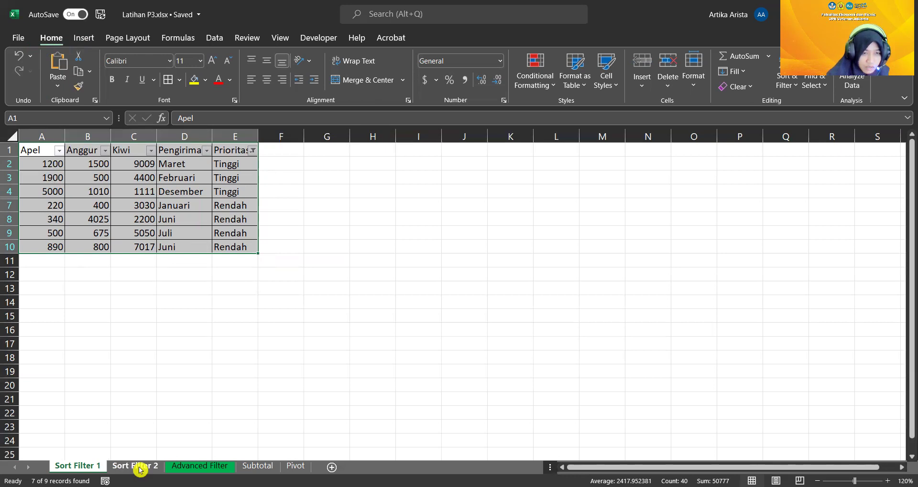
Undo the recent filter and sort changes, back to the ascending Apel order.
click(18, 56)
click(18, 56)
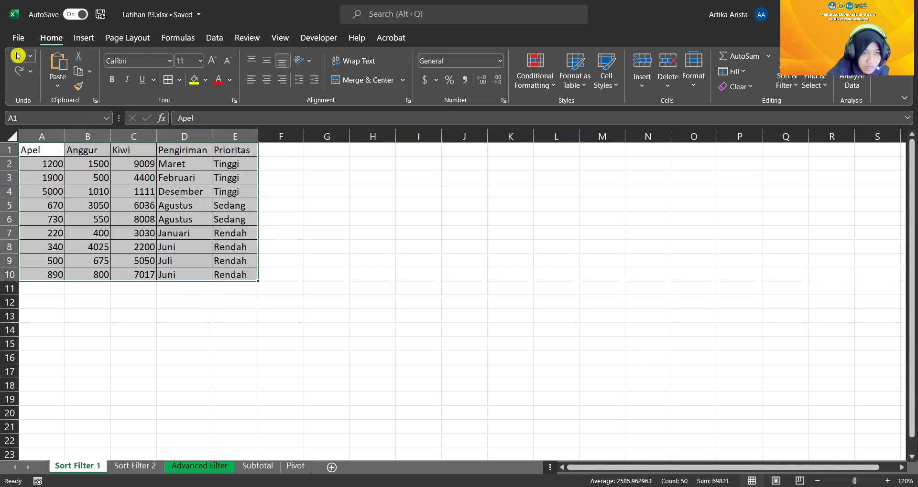
click(18, 55)
click(17, 56)
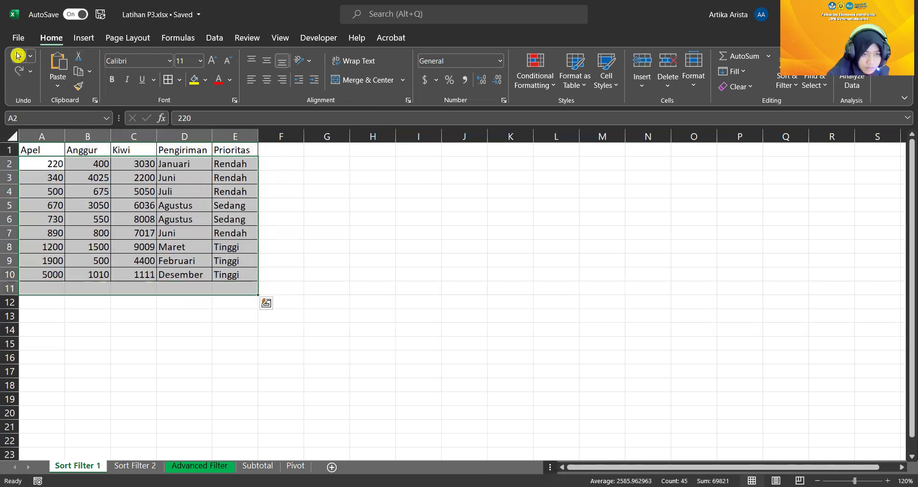
click(17, 55)
click(18, 55)
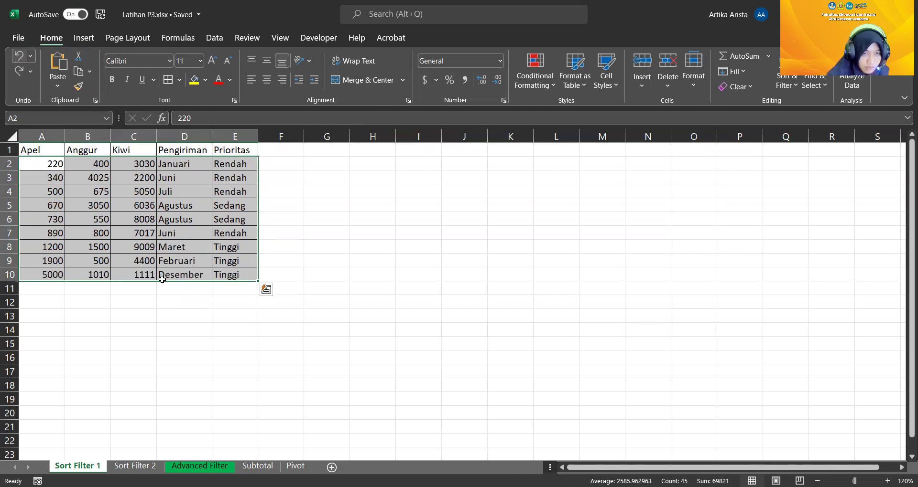
On the Sort Filter 2 sheet, select the whole sales table A1:H151.
click(145, 468)
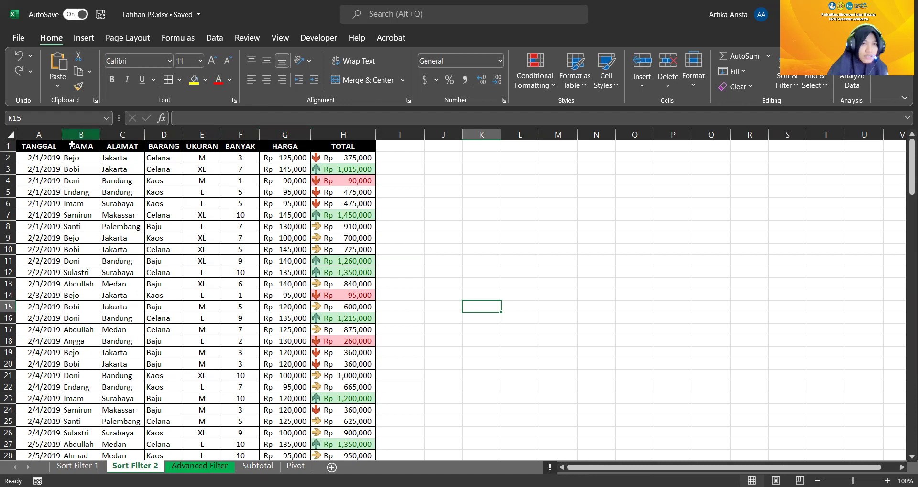
click(31, 147)
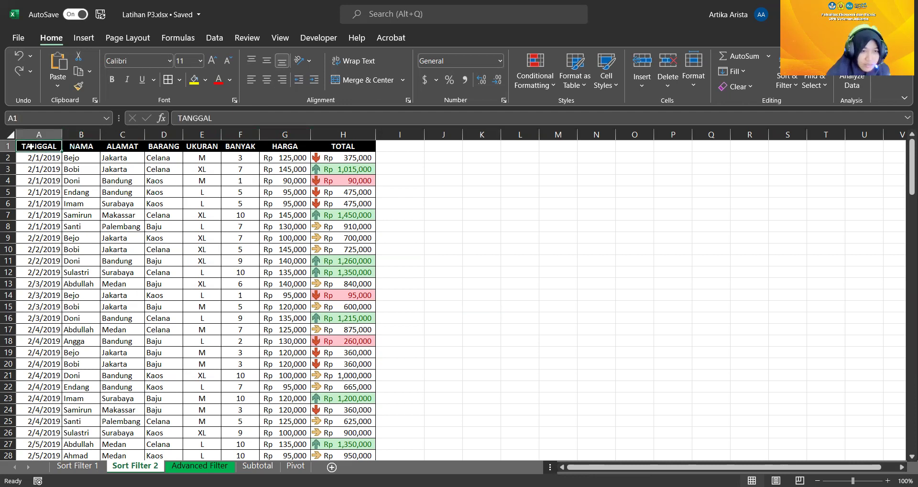
drag(31, 146, 375, 439)
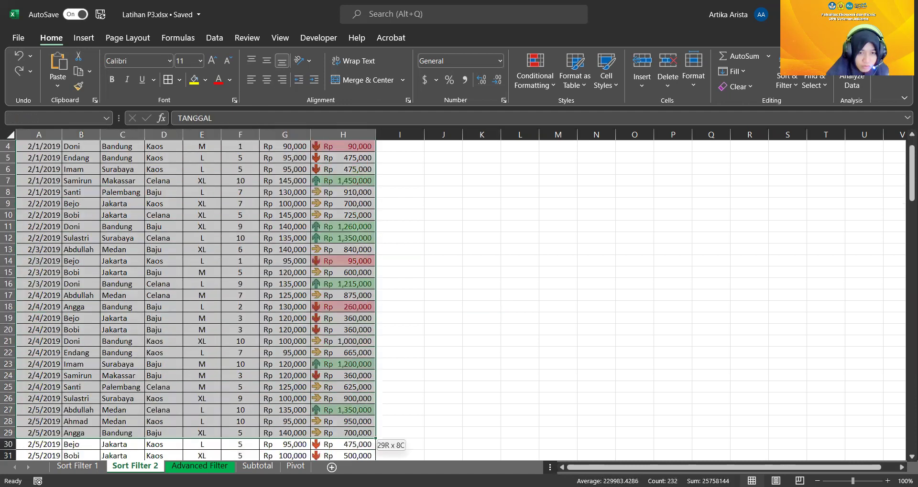
mouse_move(375, 438)
mouse_down()
mouse_move(376, 449)
mouse_move(352, 422)
mouse_up()
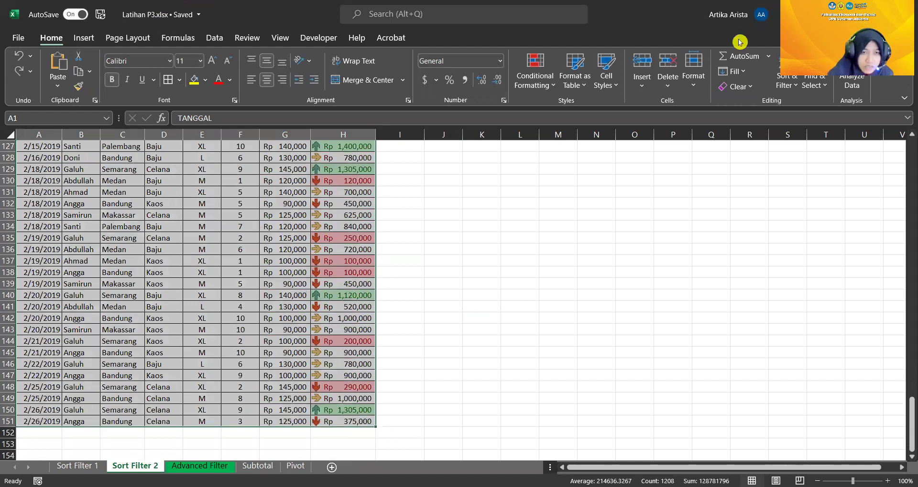
scroll(219, 245, up, 7)
scroll(221, 207, up, 7)
scroll(237, 199, up, 6)
scroll(241, 196, up, 19)
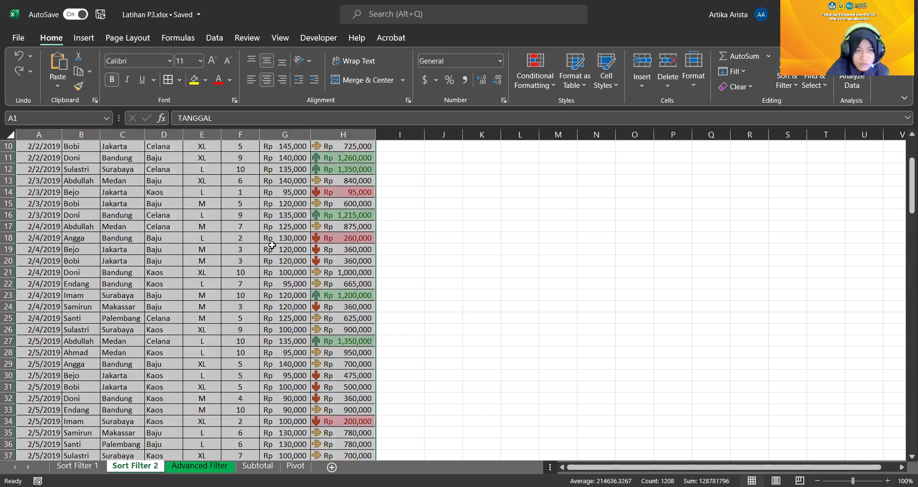
scroll(761, 85, up, 3)
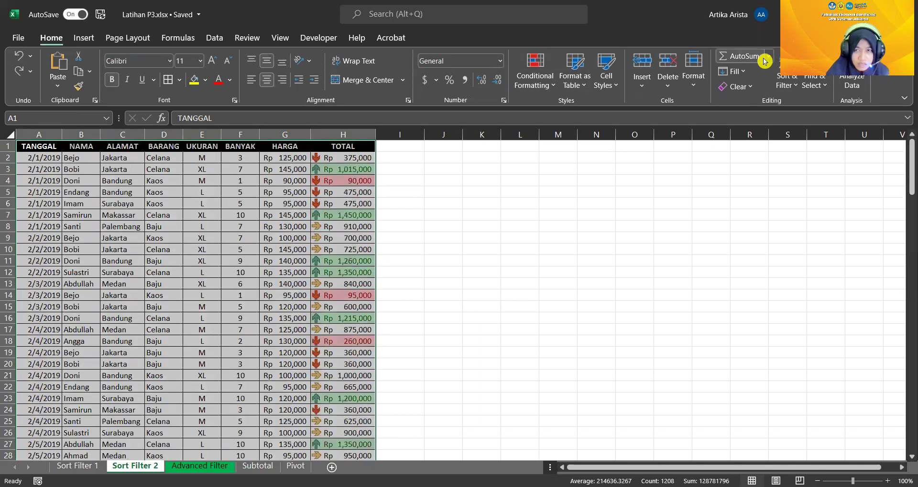
click(786, 84)
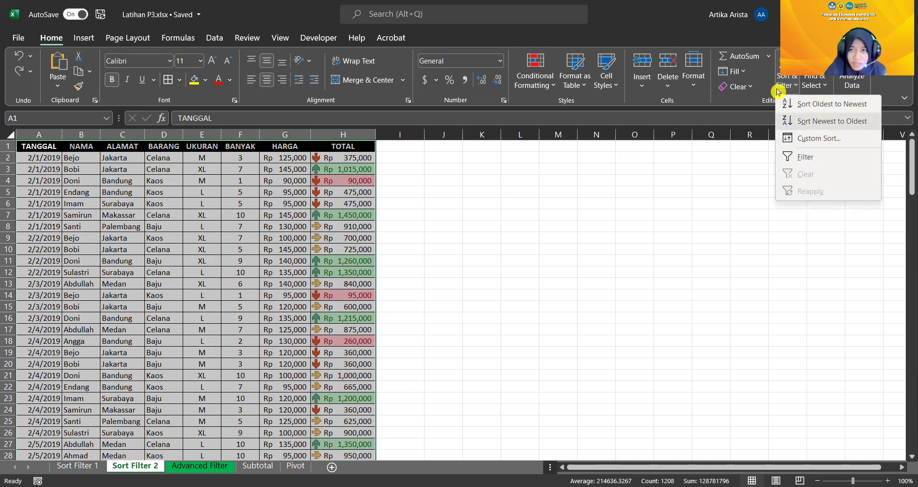
Custom-sort with Sort by TANGGAL, Sort On Cell Values, Order Oldest to Newest.
click(812, 138)
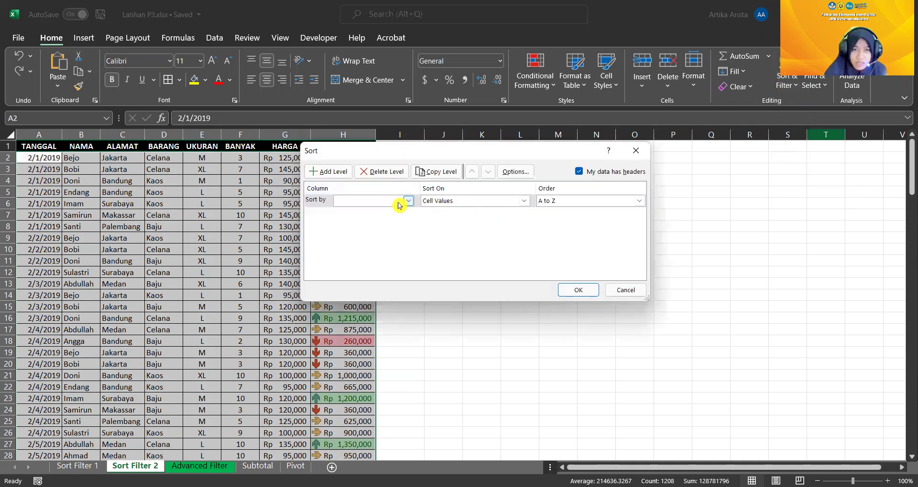
click(406, 205)
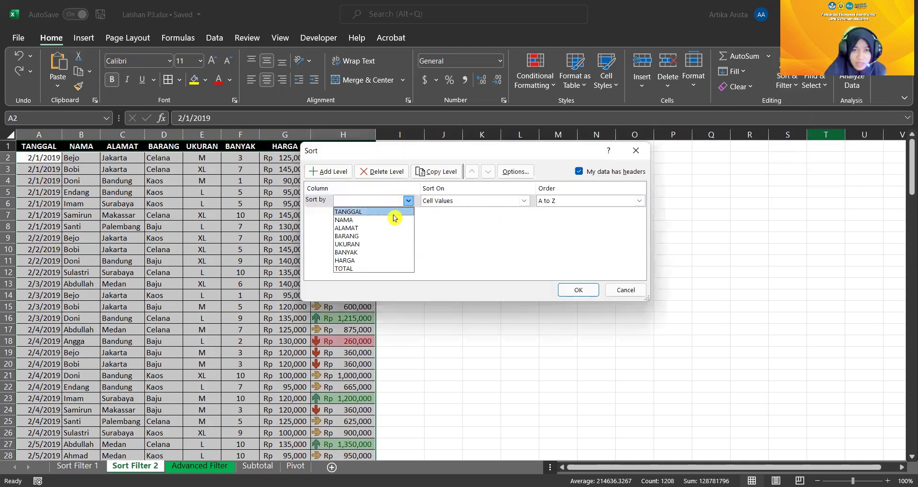
click(388, 212)
click(525, 202)
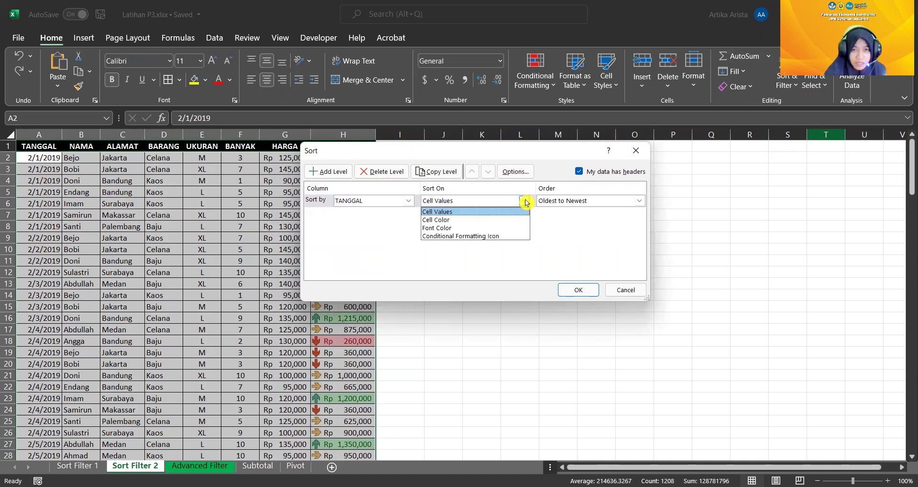
click(518, 216)
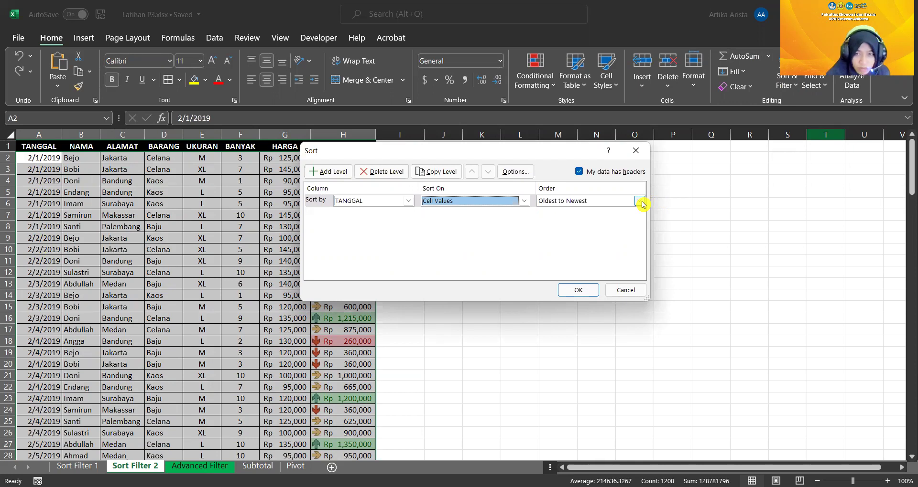
click(640, 201)
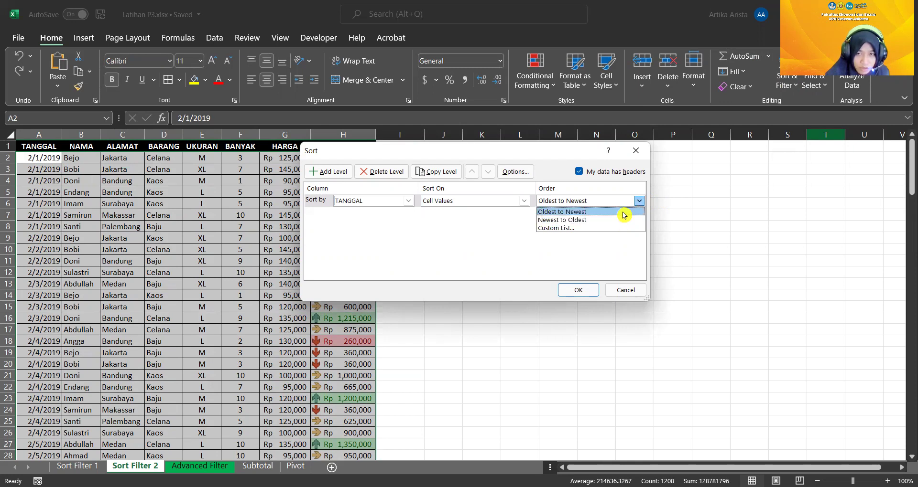
click(623, 213)
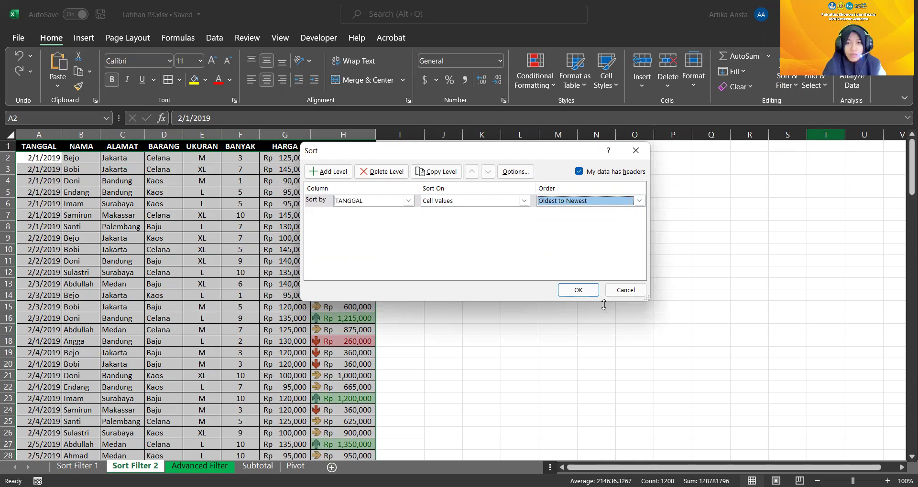
click(578, 290)
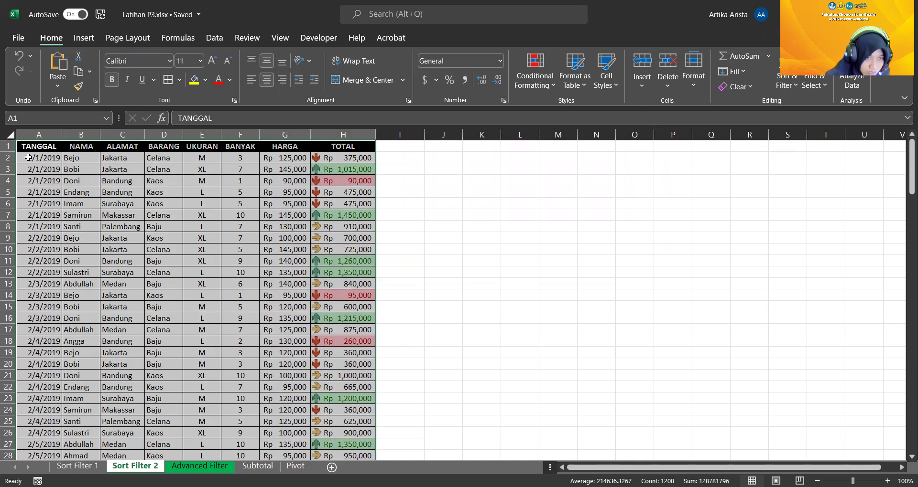
click(28, 158)
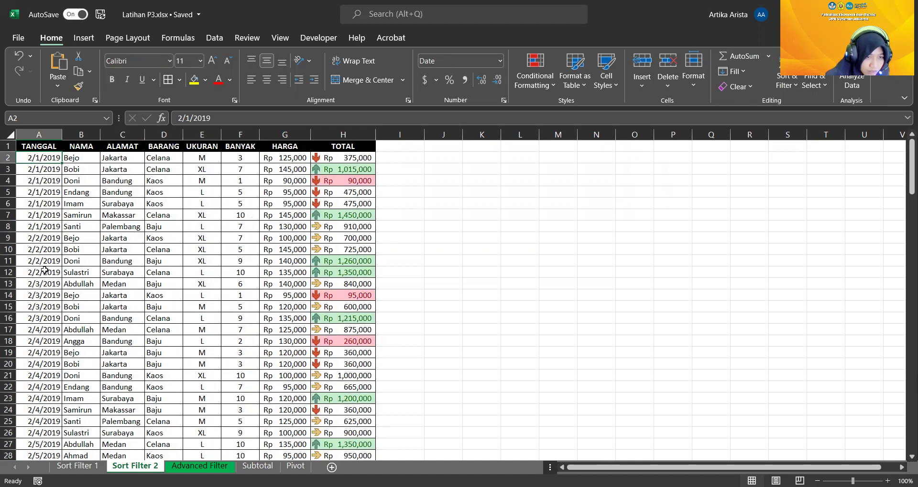
scroll(46, 402, down, 2)
scroll(44, 396, down, 3)
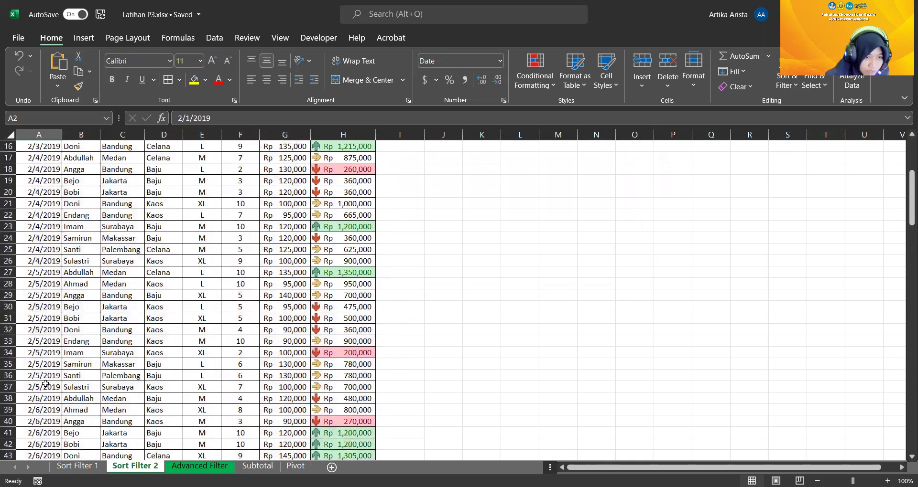
scroll(46, 384, down, 11)
scroll(49, 376, down, 5)
scroll(49, 373, down, 2)
scroll(48, 370, down, 4)
scroll(48, 370, down, 7)
scroll(46, 366, down, 5)
scroll(44, 363, down, 5)
scroll(53, 311, up, 8)
scroll(60, 261, up, 7)
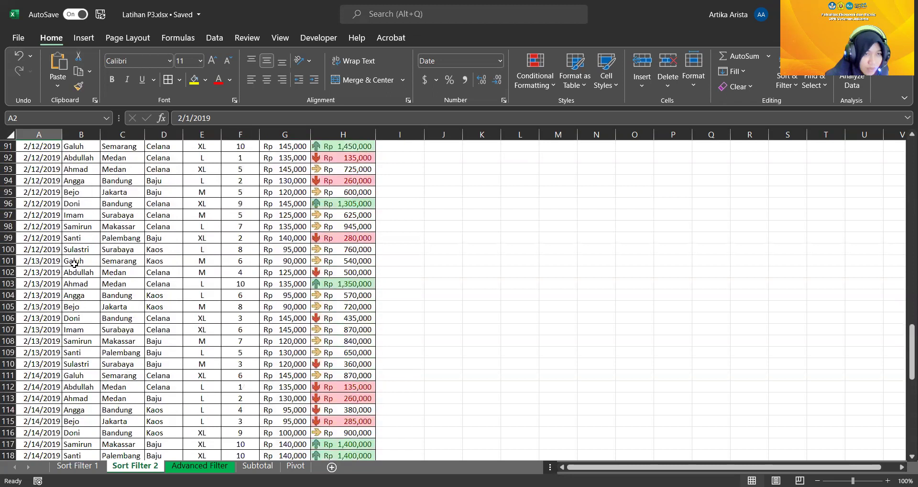
scroll(61, 259, up, 9)
scroll(61, 258, up, 13)
scroll(61, 258, up, 7)
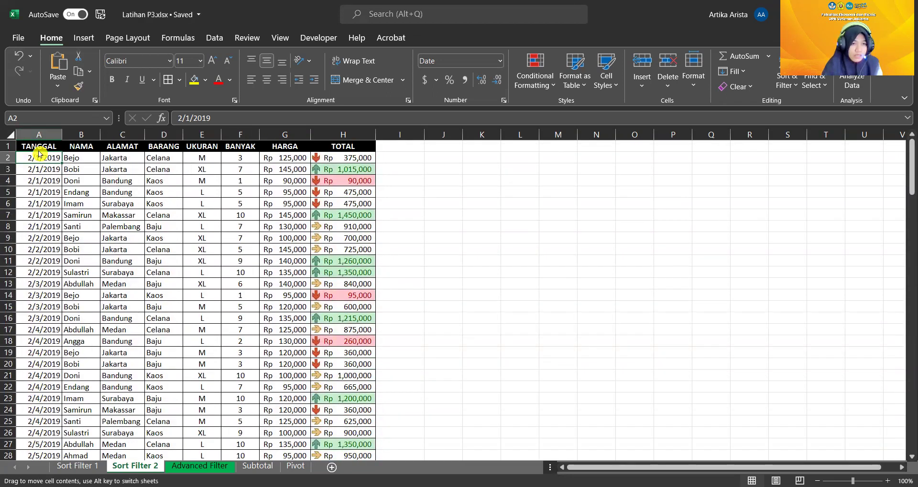
mouse_move(34, 146)
mouse_down()
mouse_move(279, 253)
mouse_move(374, 452)
mouse_move(331, 455)
mouse_move(333, 427)
mouse_up()
click(794, 91)
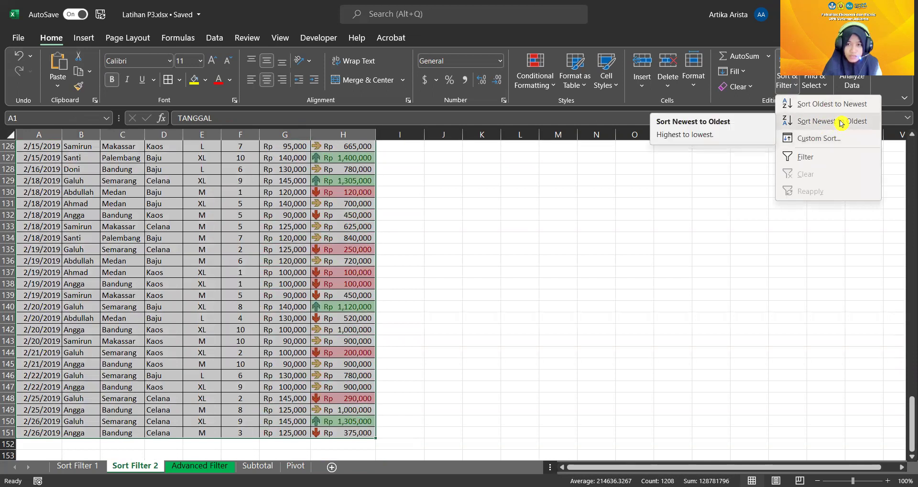
click(841, 122)
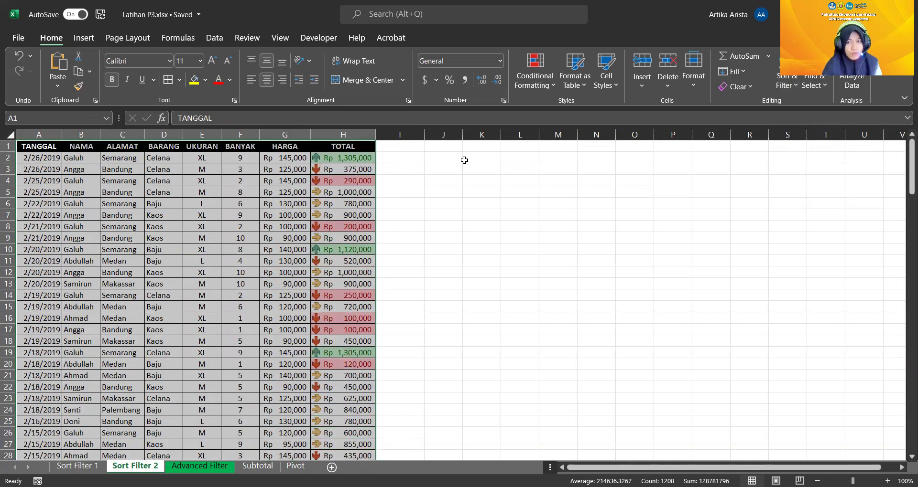
click(795, 90)
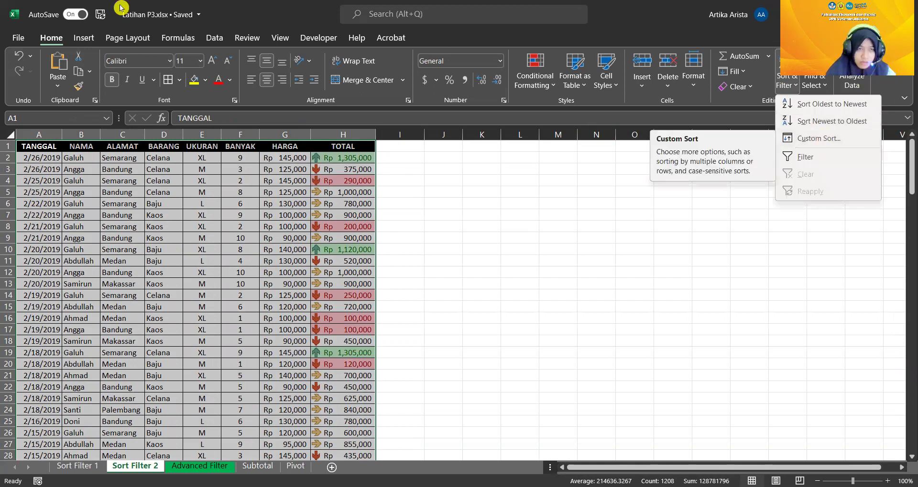
click(14, 56)
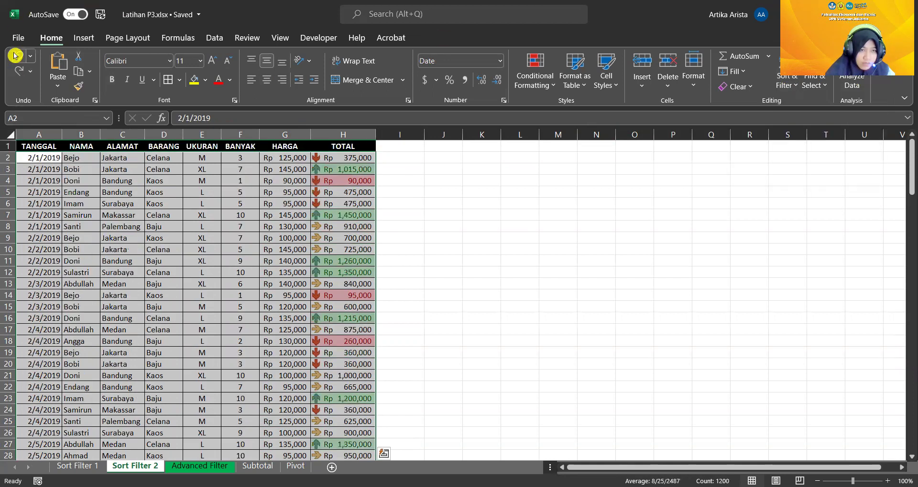
click(786, 86)
click(832, 137)
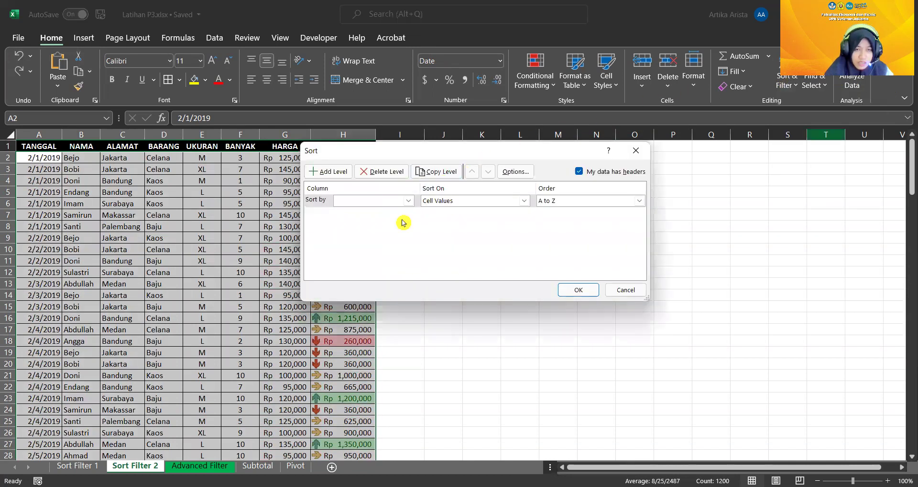
click(407, 201)
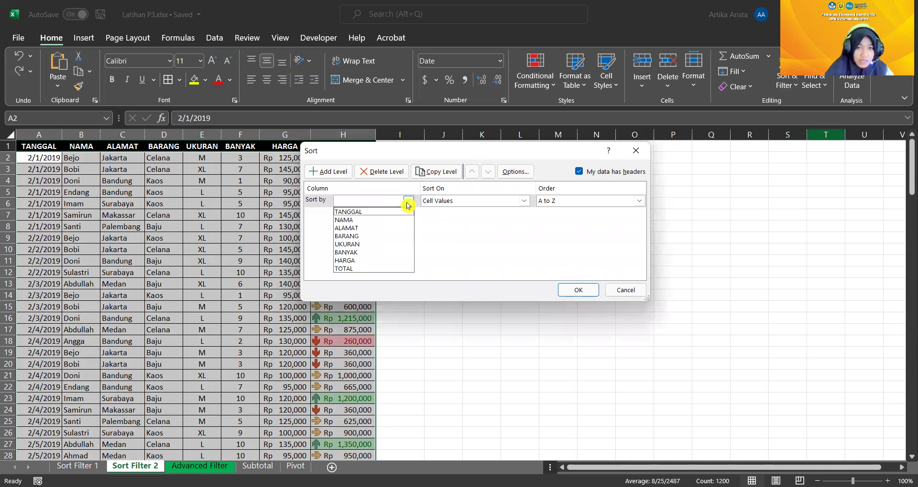
click(392, 262)
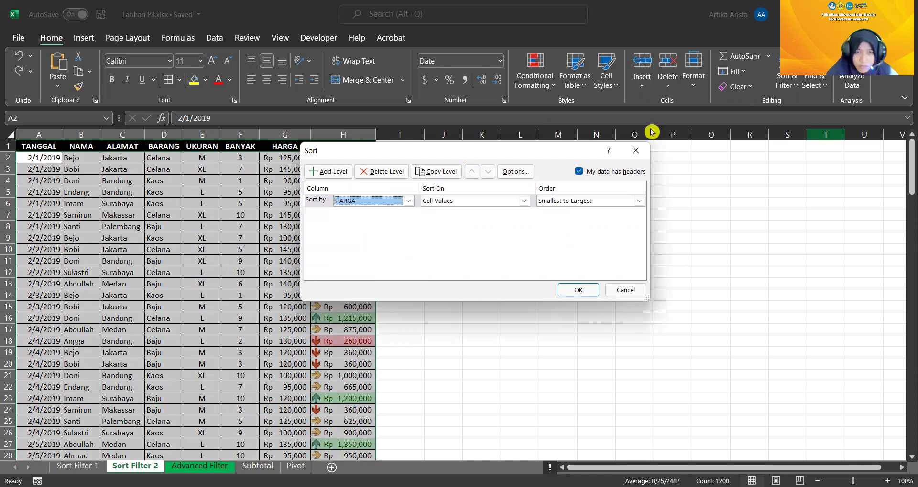
drag(565, 152, 651, 121)
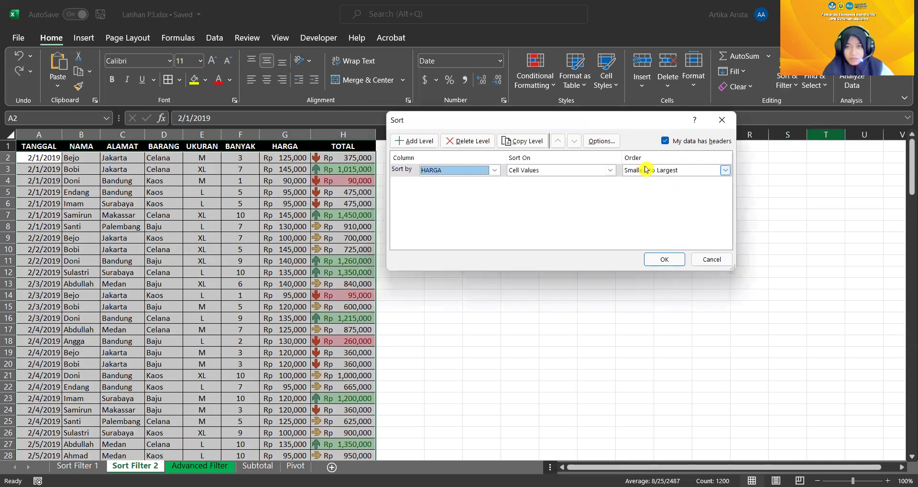
click(674, 261)
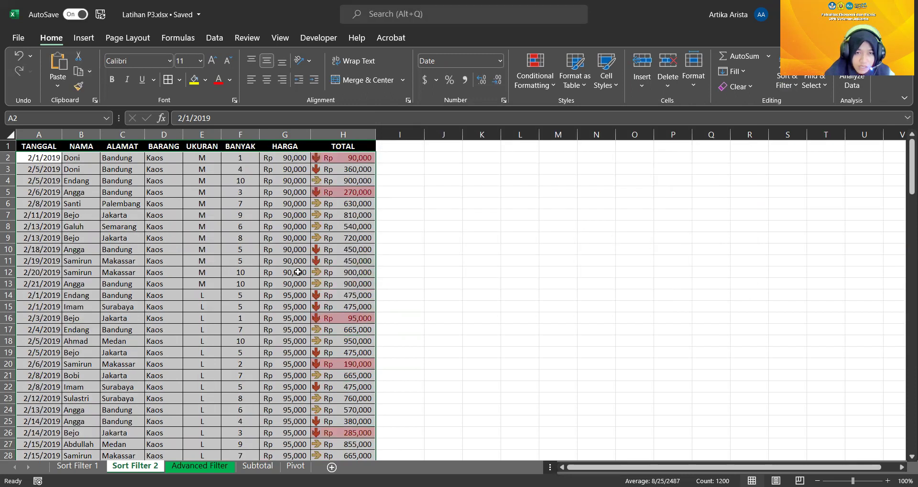
scroll(300, 261, down, 8)
scroll(301, 261, down, 2)
scroll(301, 261, down, 7)
scroll(301, 255, down, 4)
scroll(302, 252, down, 4)
scroll(302, 249, down, 7)
scroll(303, 249, down, 4)
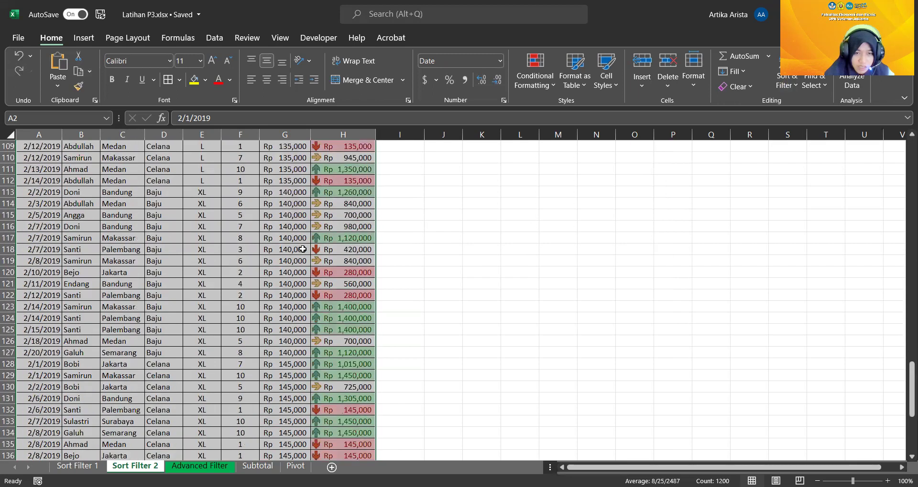
scroll(302, 247, down, 9)
scroll(302, 243, up, 16)
scroll(301, 240, up, 8)
scroll(301, 239, up, 13)
scroll(302, 237, up, 6)
scroll(300, 233, up, 2)
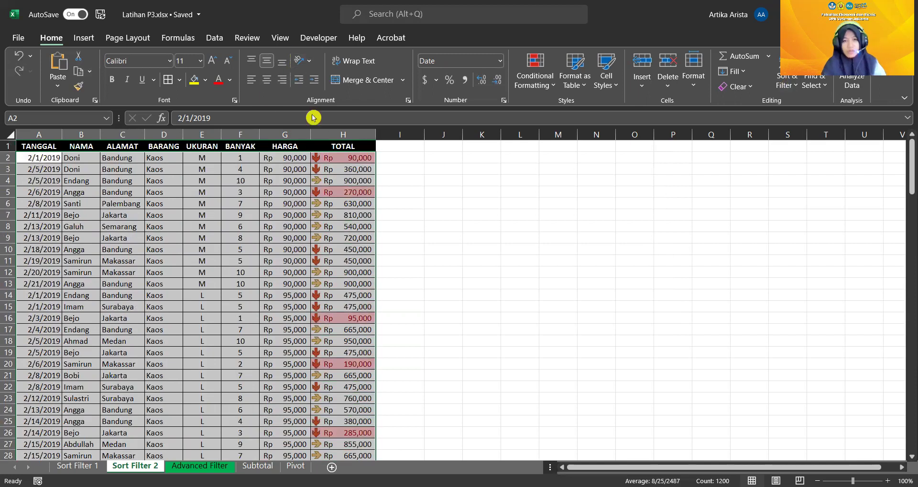
click(784, 86)
click(811, 141)
click(676, 170)
click(675, 189)
click(664, 260)
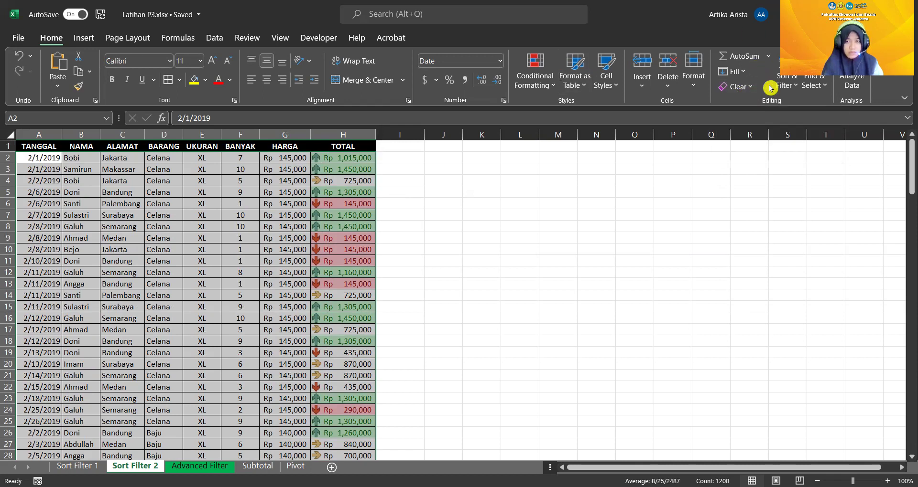
click(26, 56)
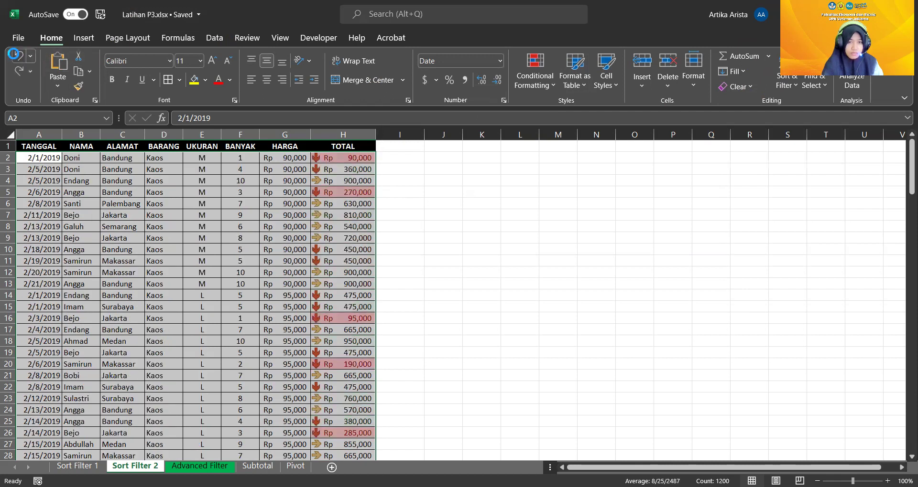
click(26, 56)
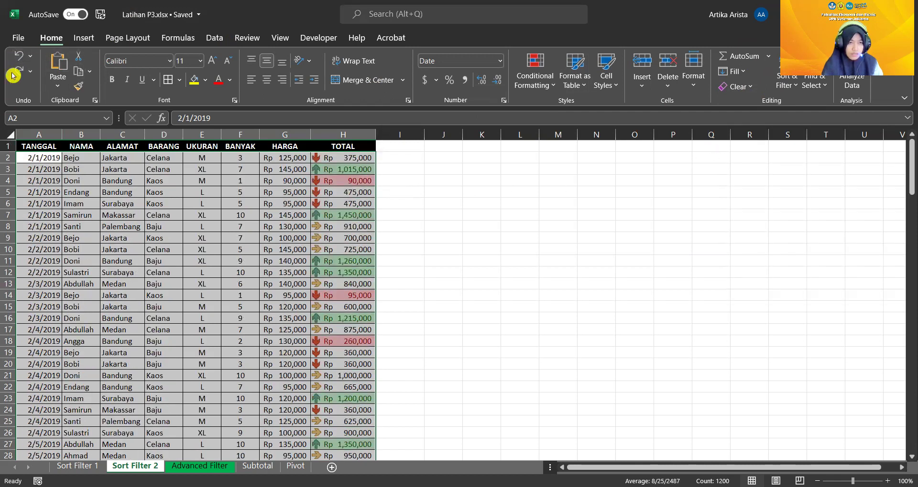
click(20, 57)
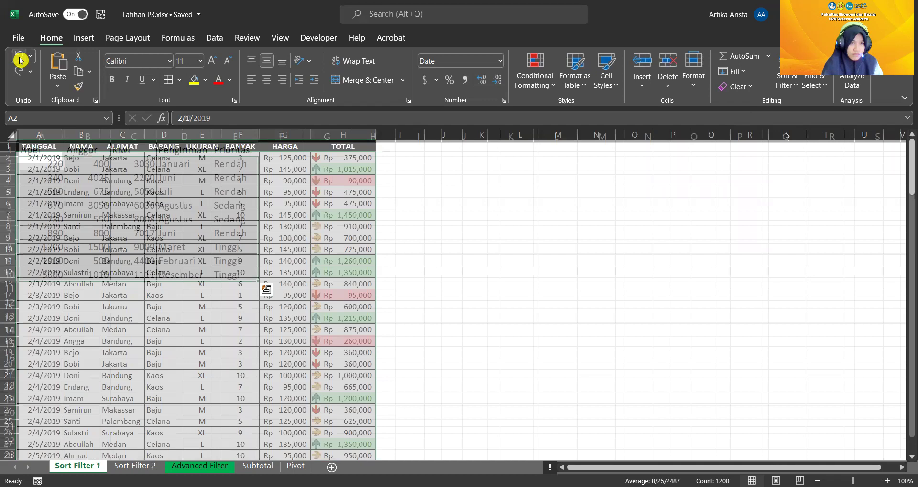
click(143, 467)
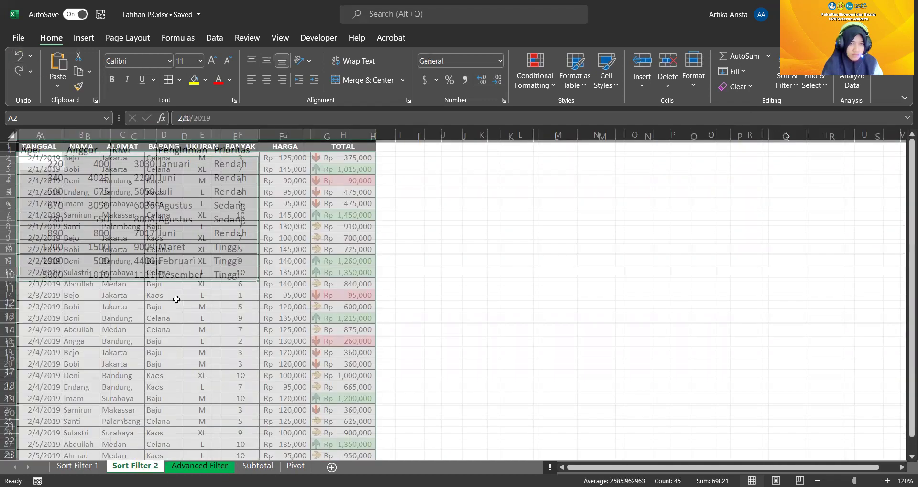
Custom-sort by TOTAL on Cell Color with the green swatch On Top, then review the result.
click(787, 85)
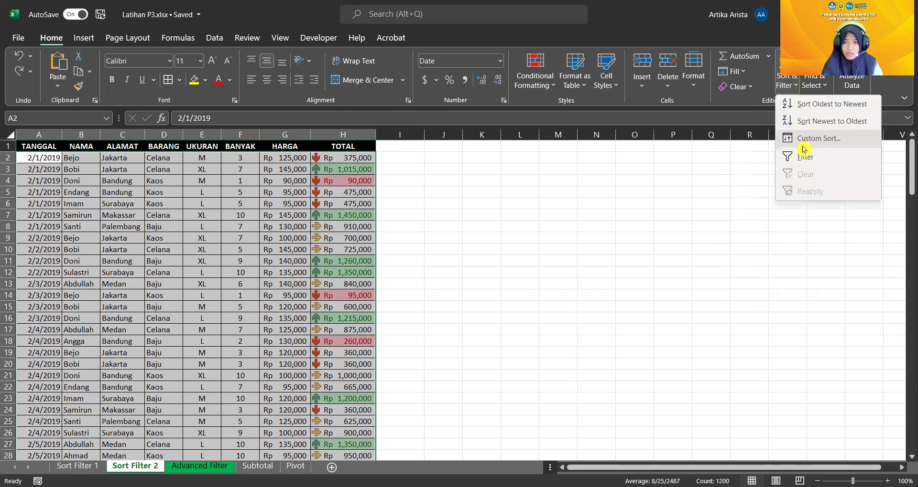
click(804, 143)
click(475, 171)
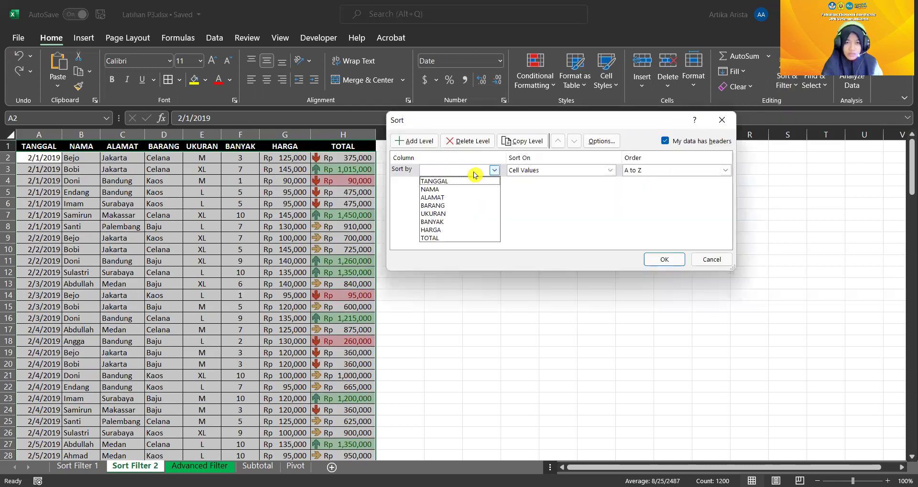
click(459, 238)
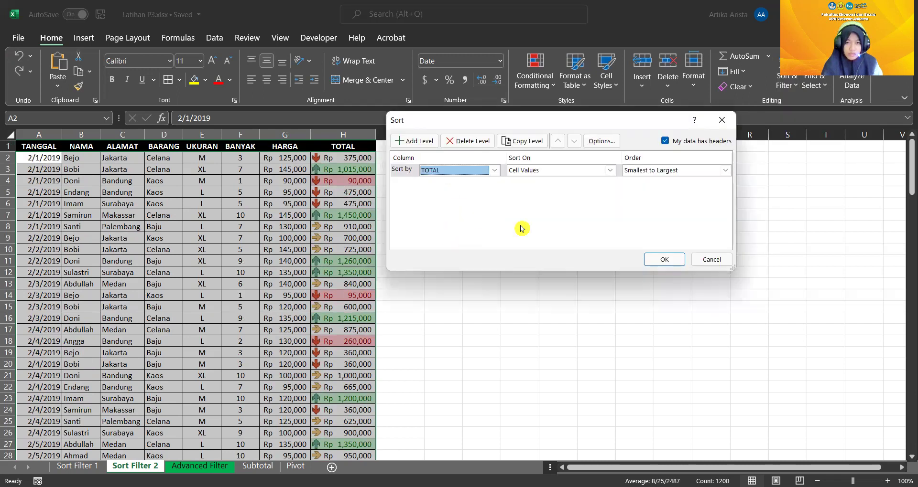
click(568, 172)
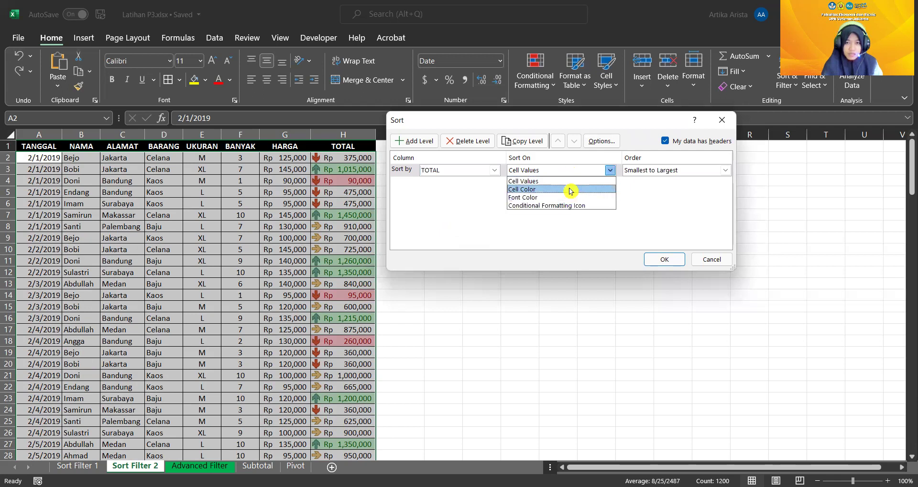
click(570, 190)
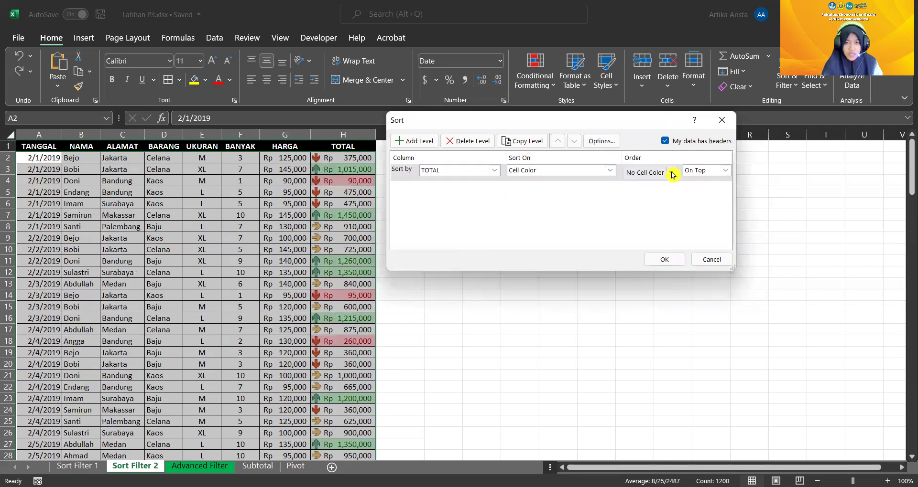
click(671, 172)
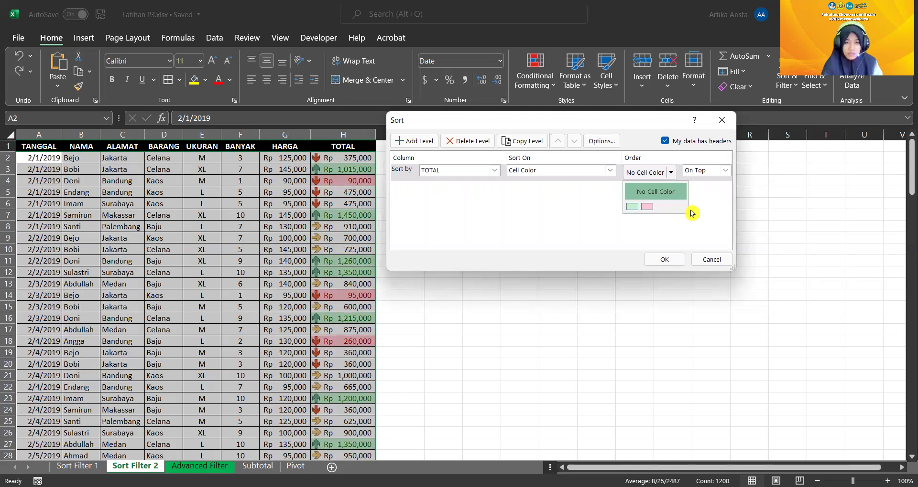
click(631, 207)
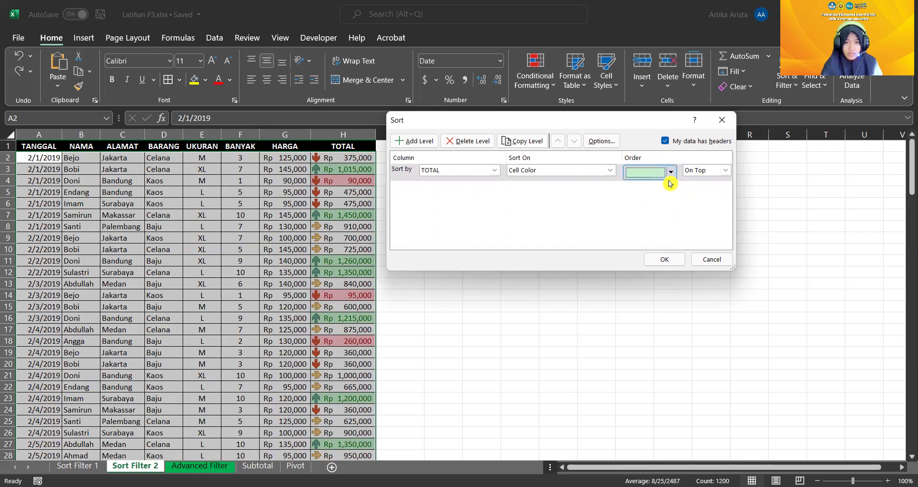
click(676, 262)
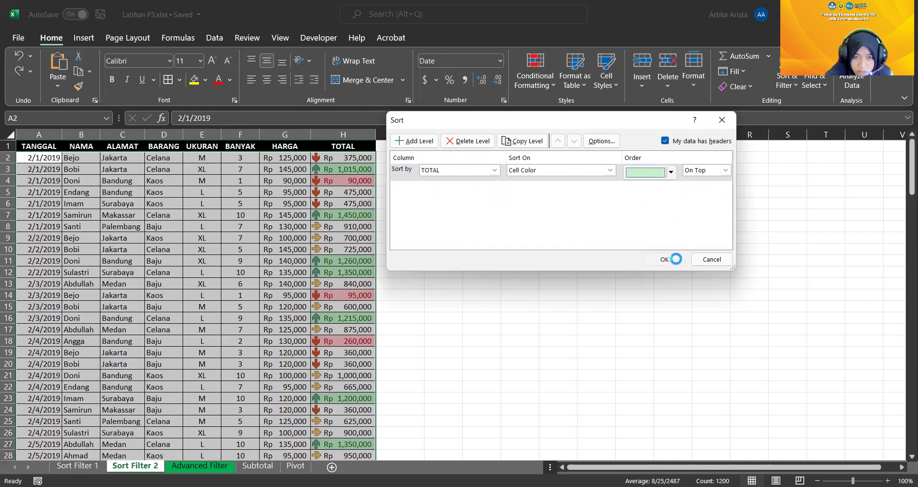
scroll(330, 190, down, 7)
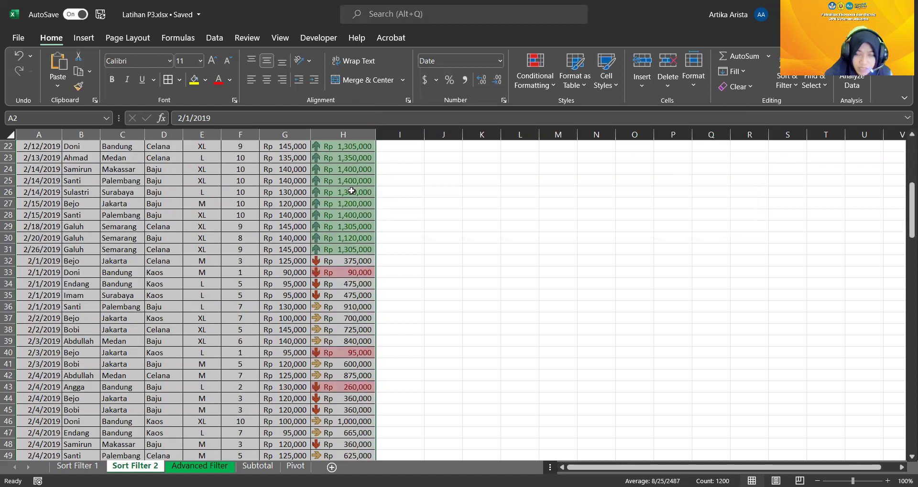
scroll(353, 196, up, 4)
scroll(356, 198, up, 3)
scroll(359, 202, down, 7)
scroll(358, 202, down, 7)
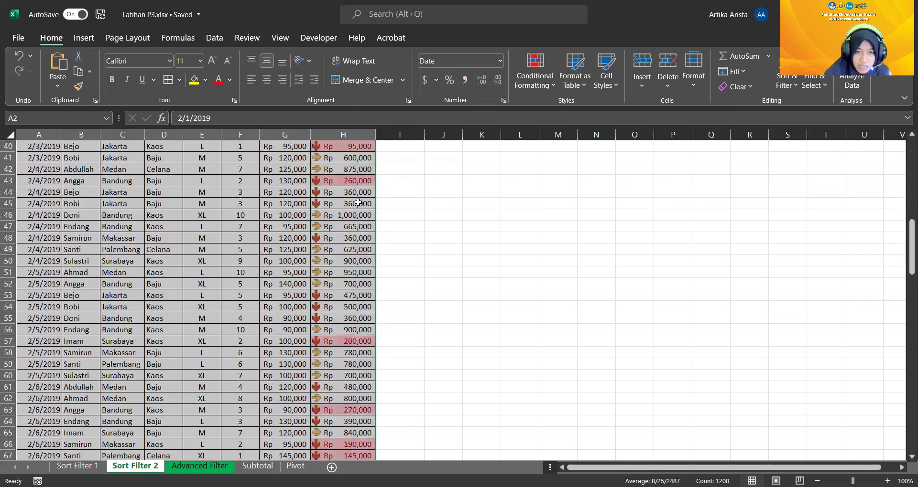
scroll(358, 202, down, 7)
scroll(358, 202, up, 11)
scroll(358, 203, up, 10)
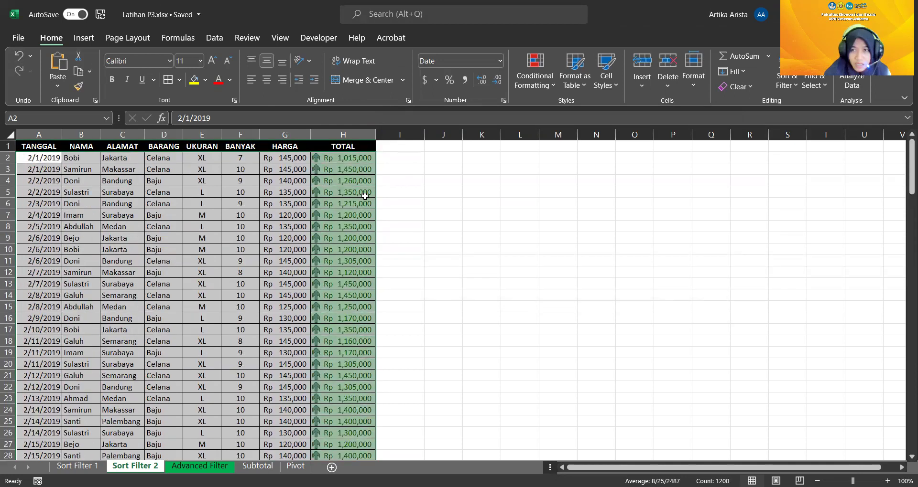
Add a second sort level: TOTAL, Cell Color, pink swatch On Top, below the green level.
click(790, 88)
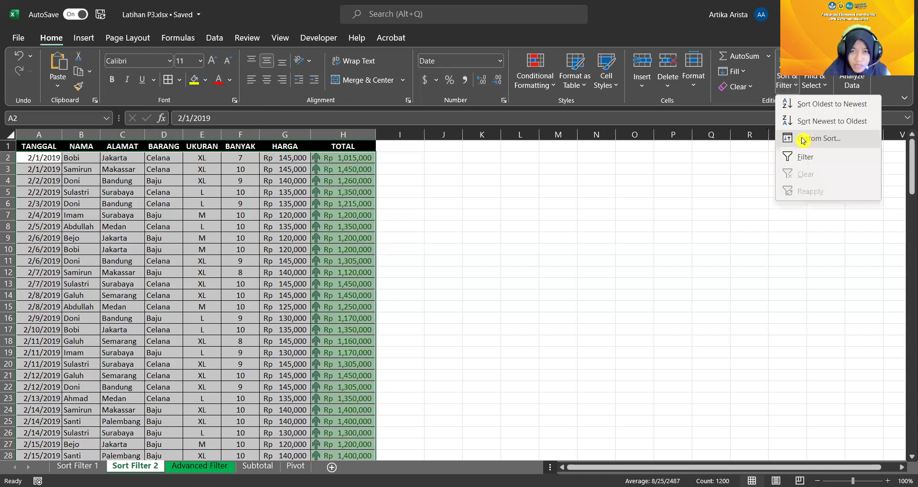
click(808, 140)
click(409, 143)
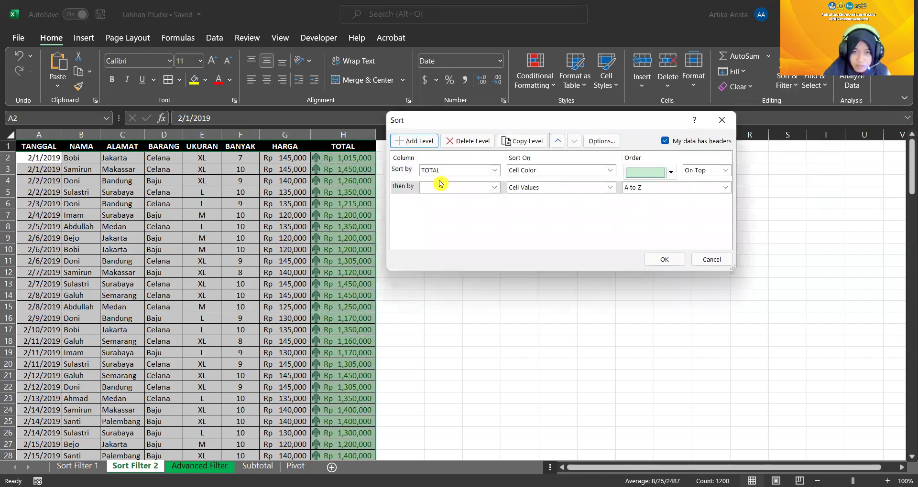
click(496, 188)
click(483, 256)
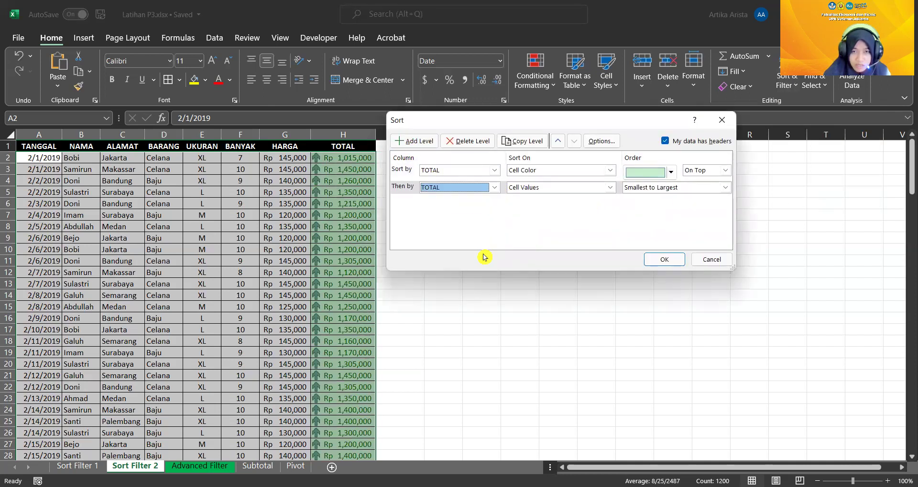
click(609, 189)
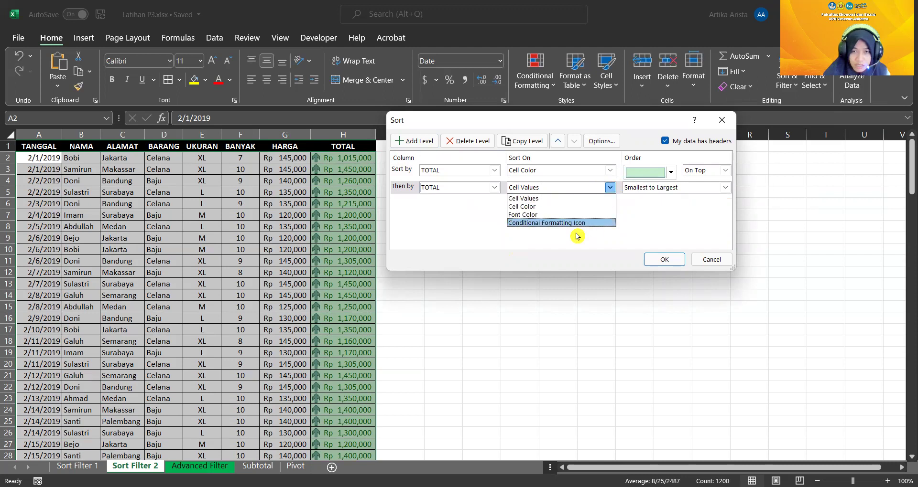
click(574, 206)
click(671, 190)
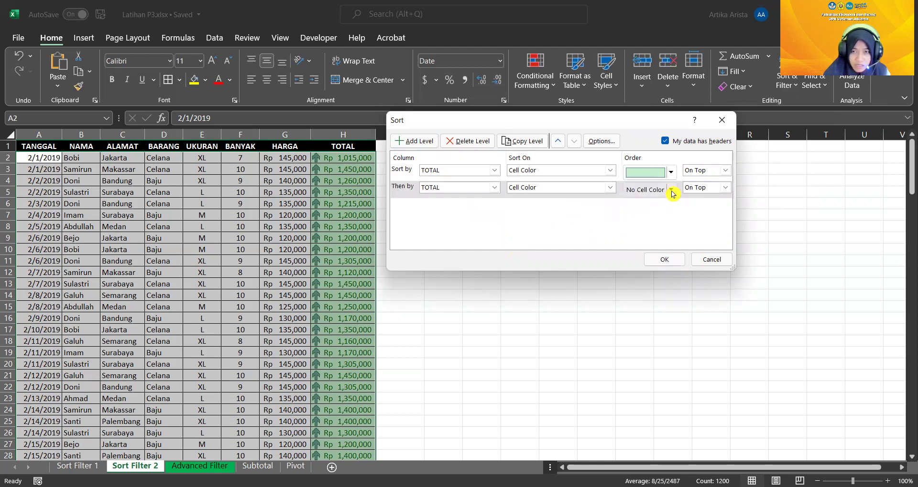
click(633, 224)
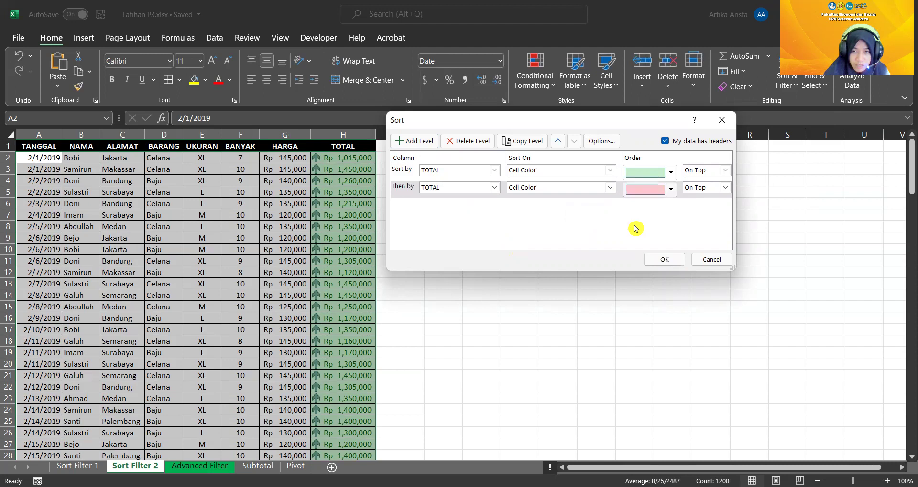
click(724, 190)
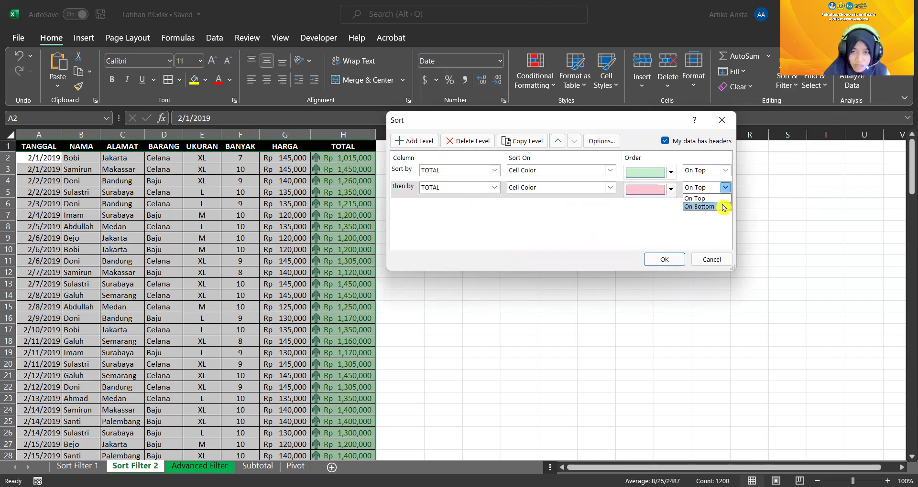
click(725, 190)
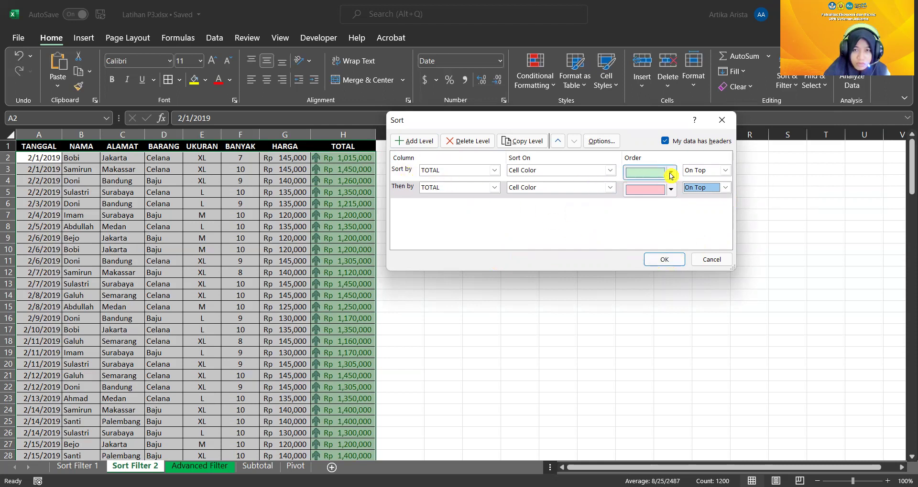
click(674, 259)
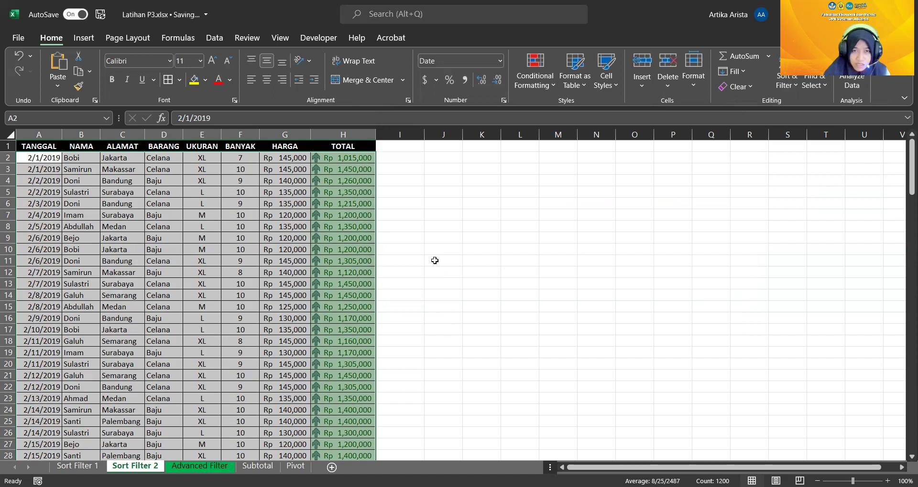
Review the colour-sorted table, then undo the sort to restore the date order.
scroll(435, 258, down, 6)
scroll(438, 252, down, 8)
scroll(438, 252, down, 4)
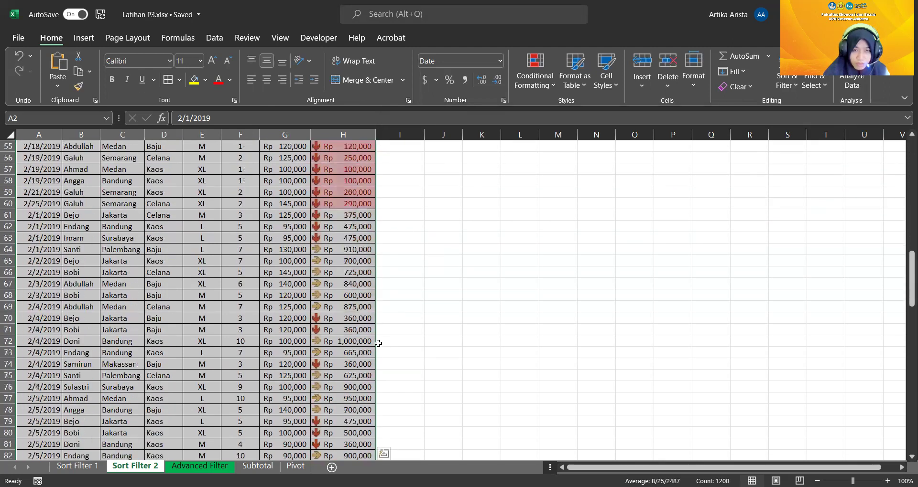
scroll(382, 339, down, 5)
scroll(391, 325, down, 6)
scroll(553, 272, up, 10)
scroll(572, 260, up, 10)
scroll(571, 260, up, 9)
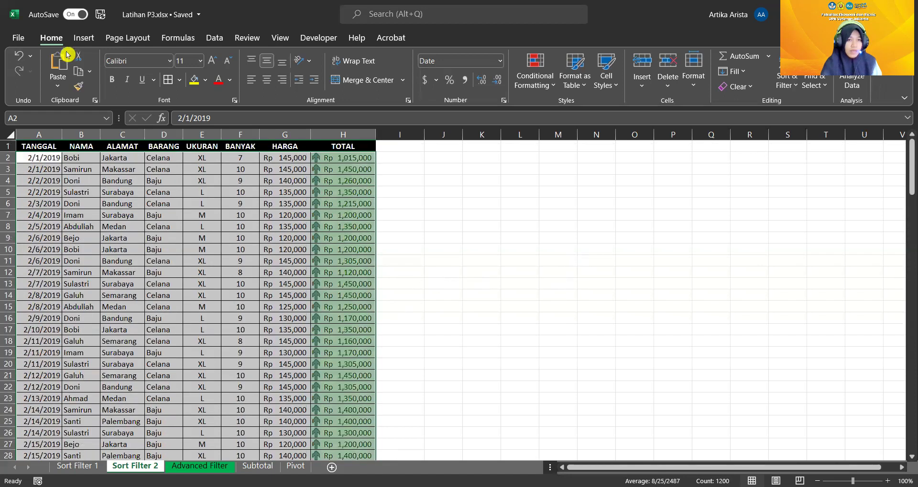
click(15, 58)
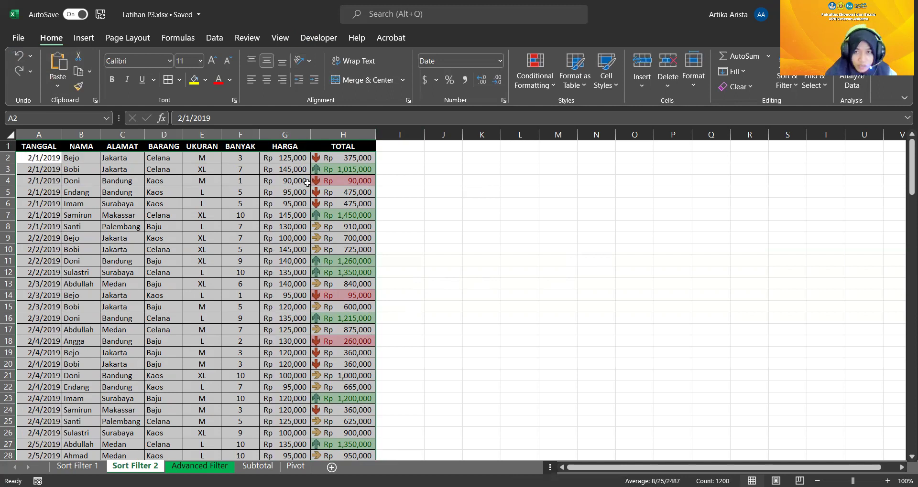
click(788, 81)
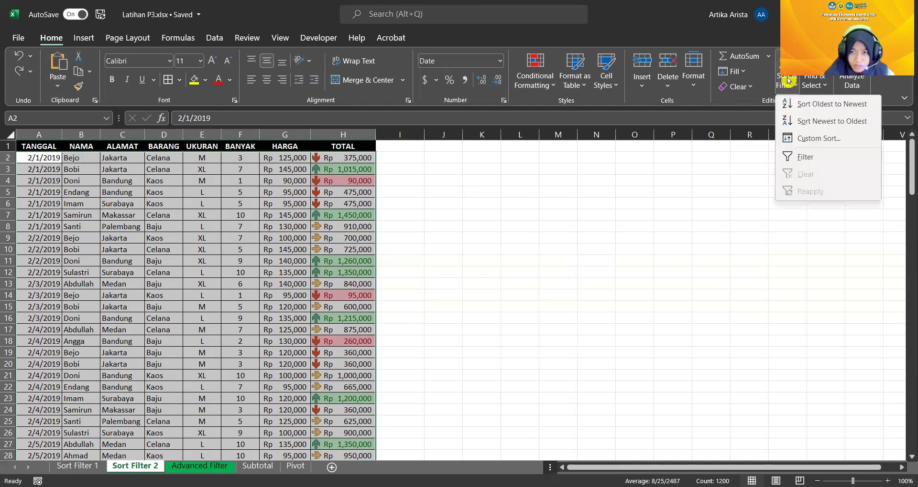
Undo the stray filter placed on row 2 and reselect the full table A1:H151.
click(825, 157)
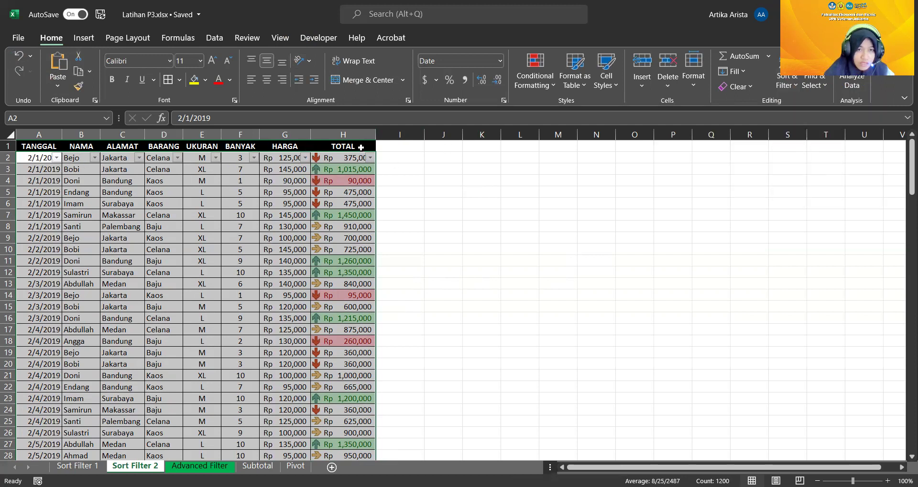
click(461, 176)
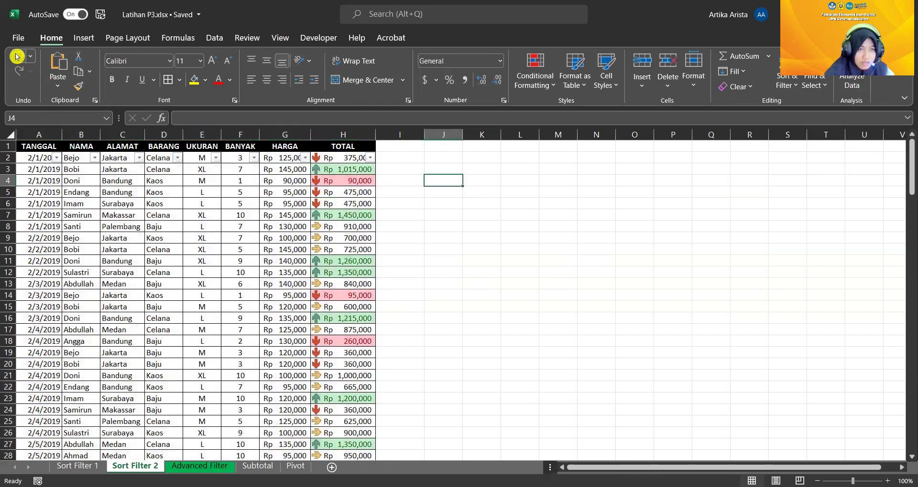
click(16, 56)
click(482, 181)
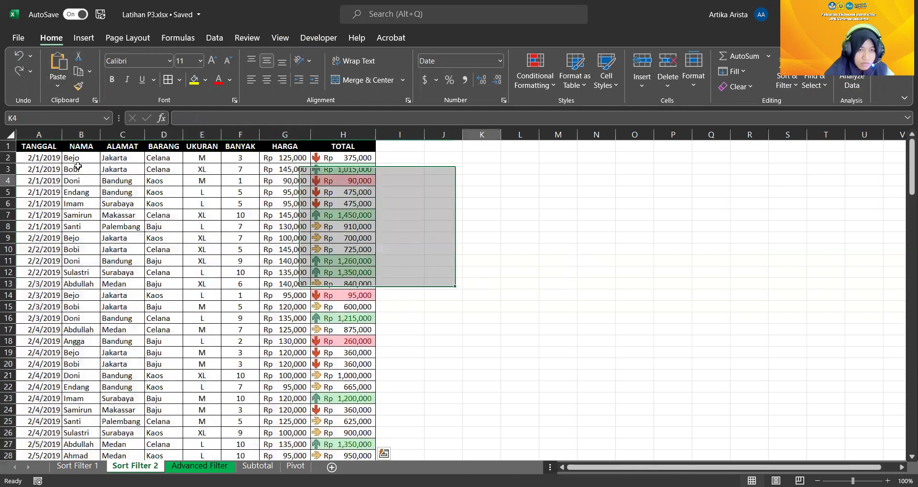
click(28, 146)
mouse_move(25, 145)
mouse_down()
mouse_move(375, 435)
mouse_move(350, 453)
mouse_move(361, 434)
mouse_up()
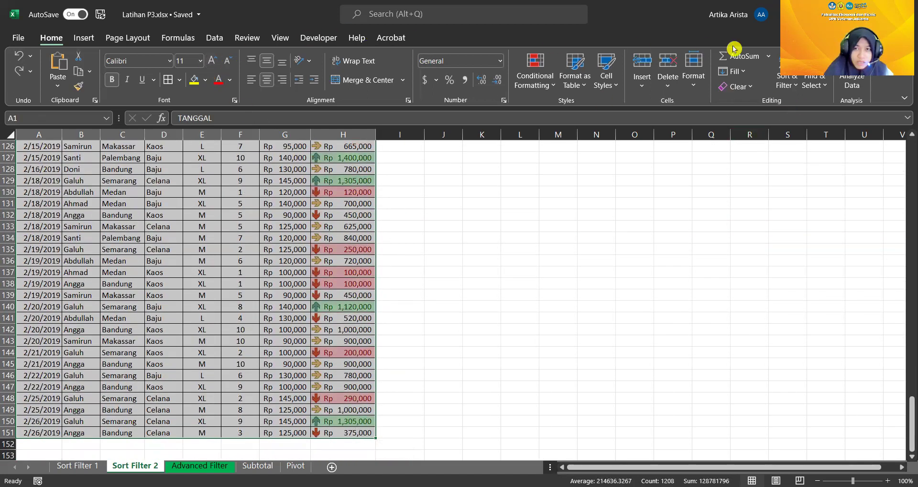
click(791, 89)
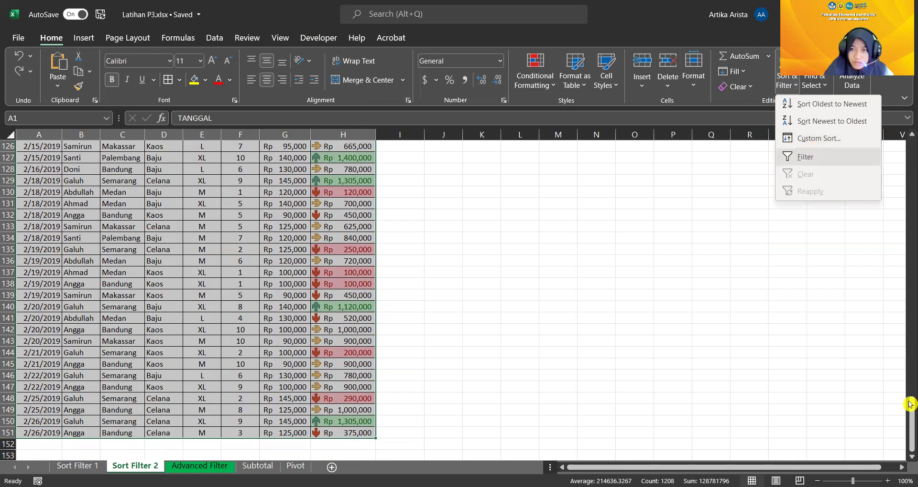
drag(909, 404, 908, 123)
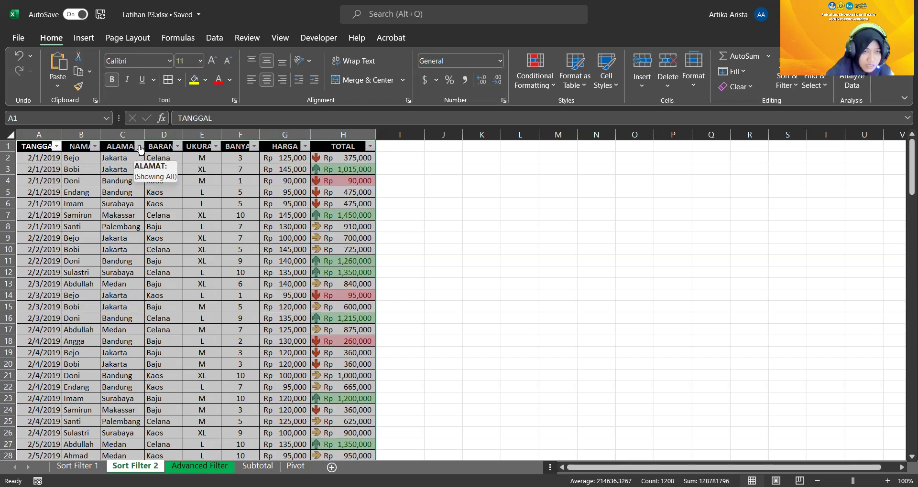
Untick every ALAMAT city except Jakarta, apply, and select the filtered table A1:H124.
click(140, 149)
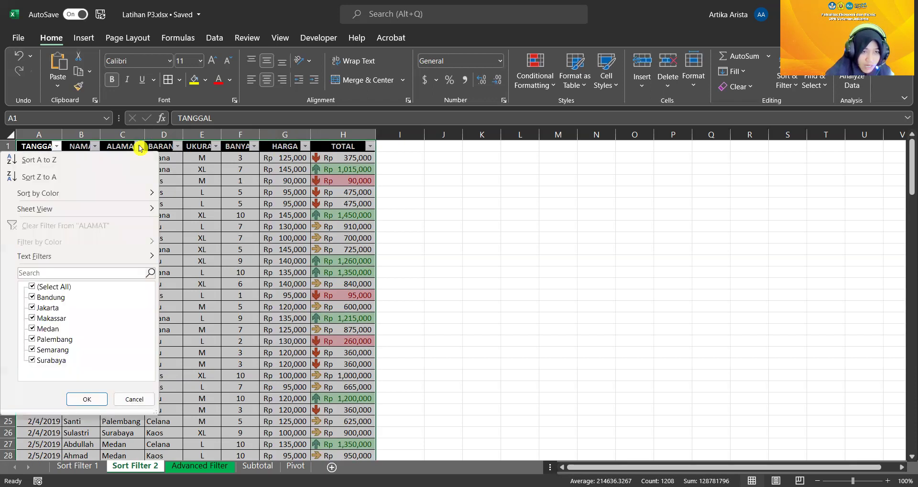
click(32, 297)
click(33, 318)
click(32, 329)
click(31, 340)
click(32, 350)
click(32, 361)
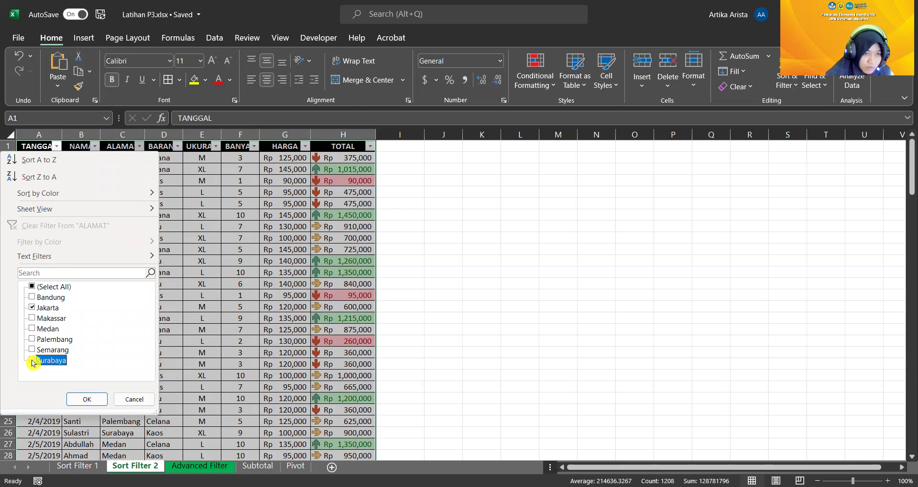
click(95, 403)
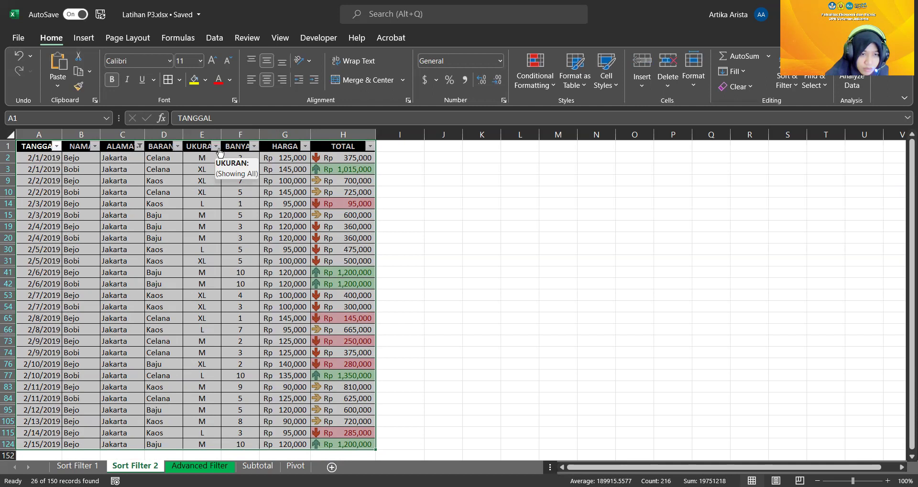
click(178, 153)
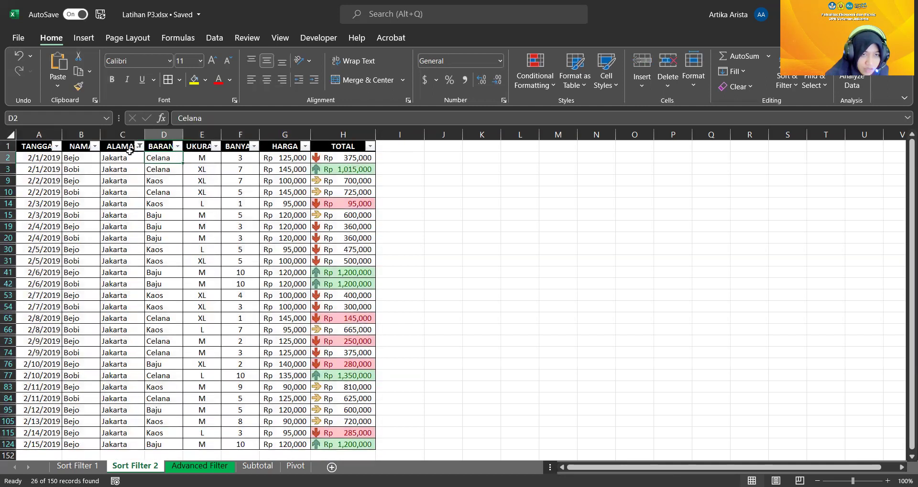
drag(24, 144, 341, 445)
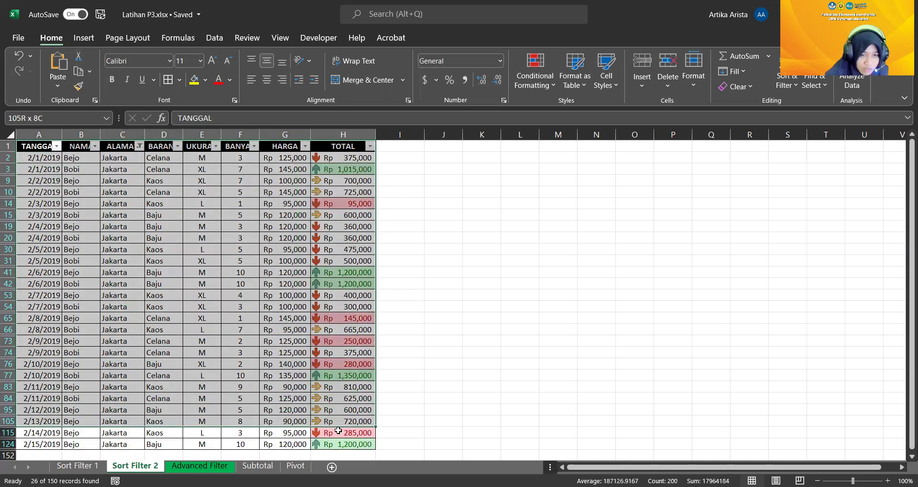
Filter the BARANG column to show only Baju, excluding Celana and Kaos.
click(178, 146)
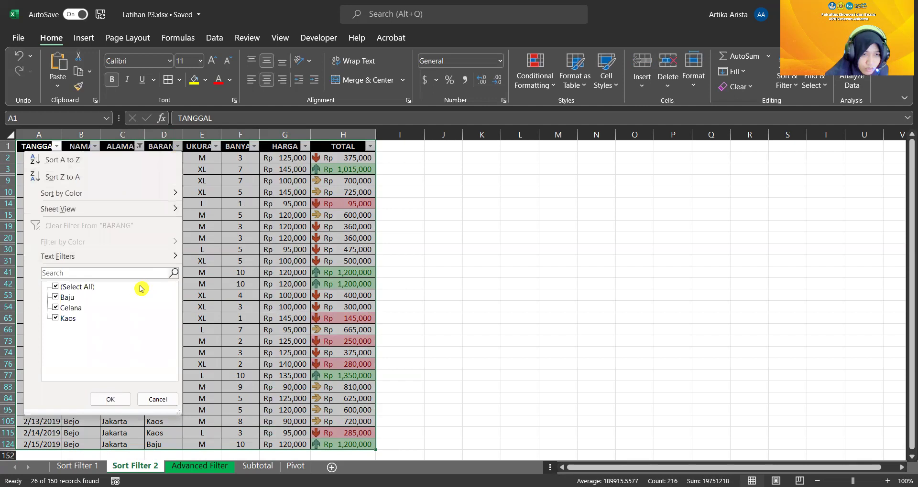
click(56, 307)
click(57, 319)
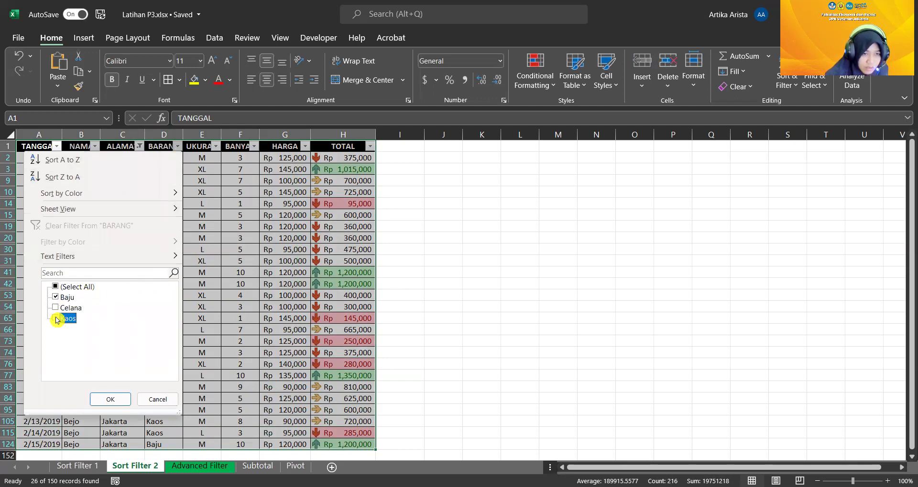
click(114, 401)
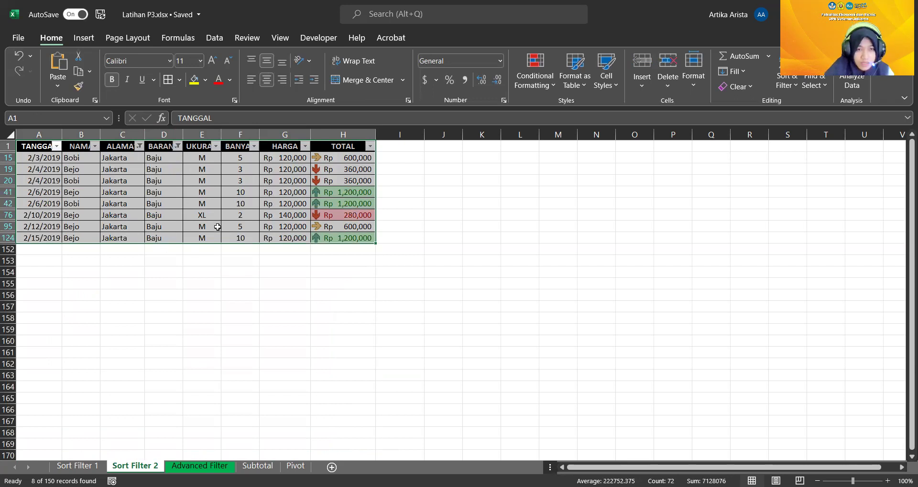
Filter UKURAN to size M only, leaving seven Jakarta records.
click(217, 147)
click(94, 308)
click(148, 399)
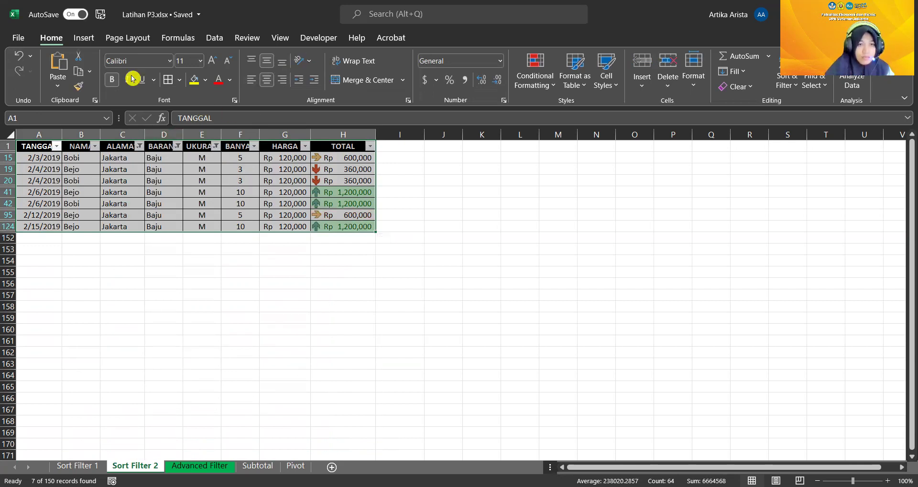
Undo the column filters and move to the Advanced Filter sheet.
click(17, 58)
click(17, 58)
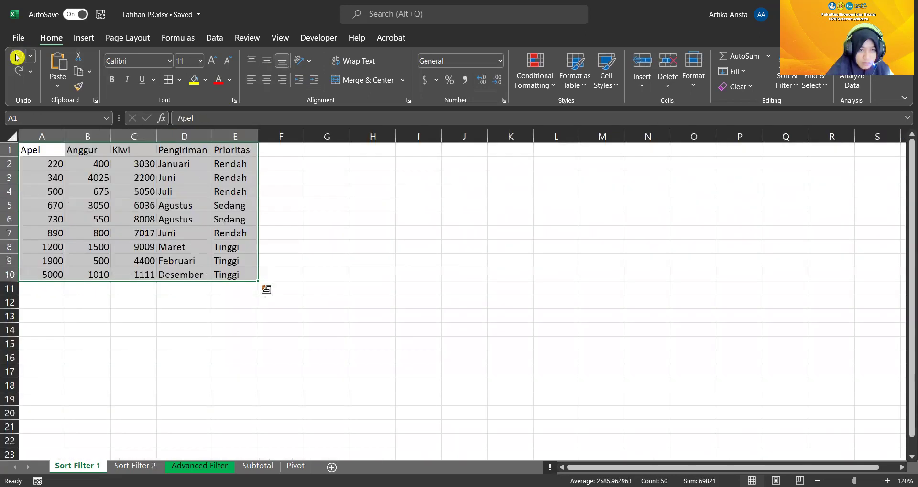
click(158, 467)
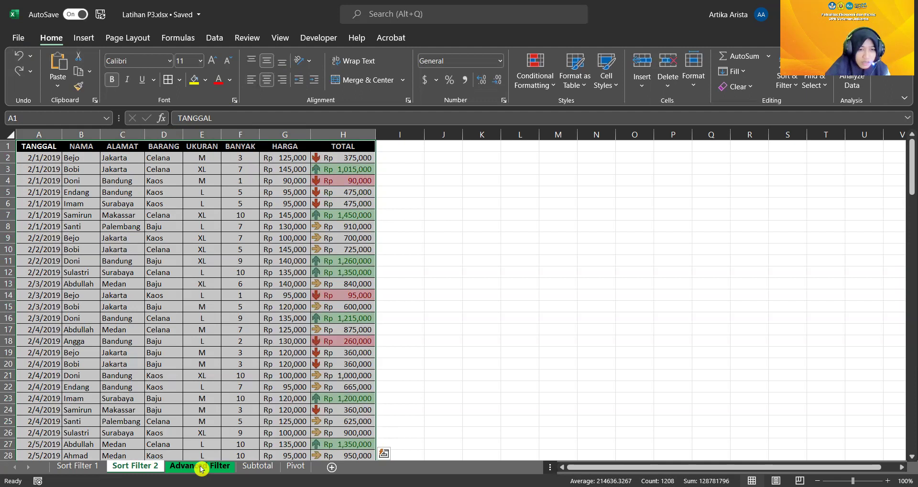
click(201, 468)
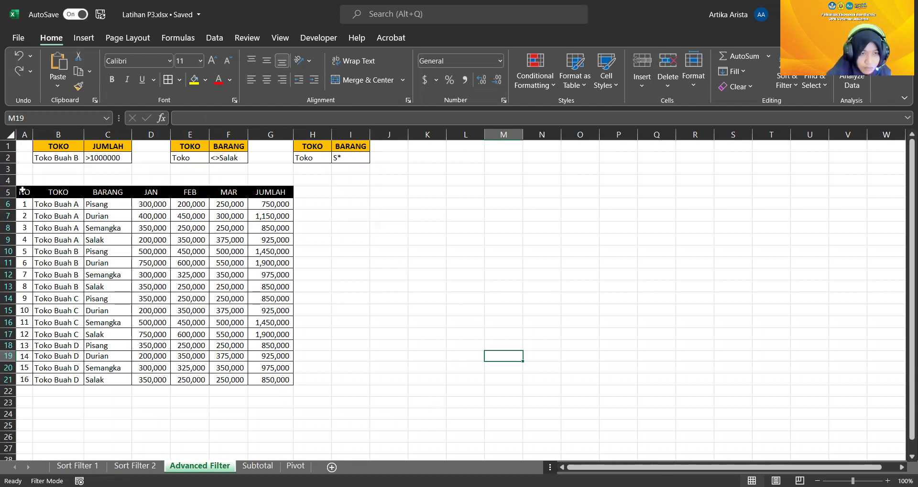
Select the fruit-store table A5:G21 and open Advanced Filter from the Data tab.
drag(22, 191, 277, 379)
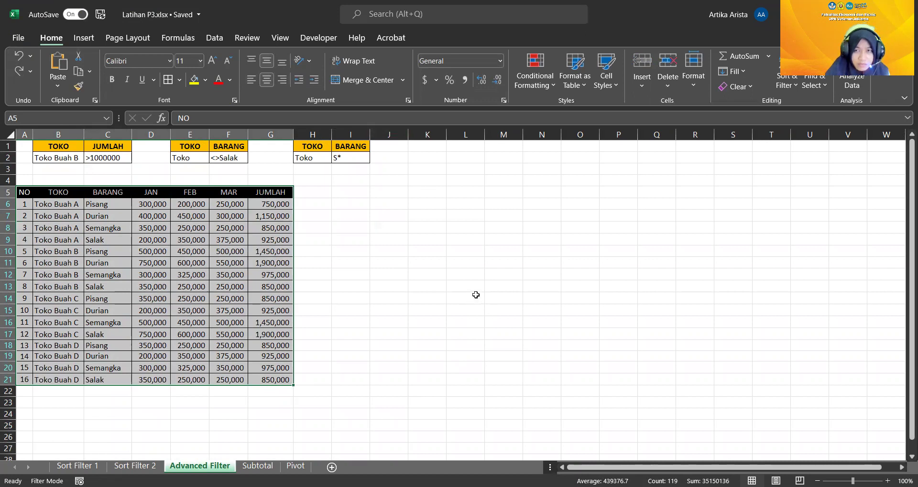
click(213, 38)
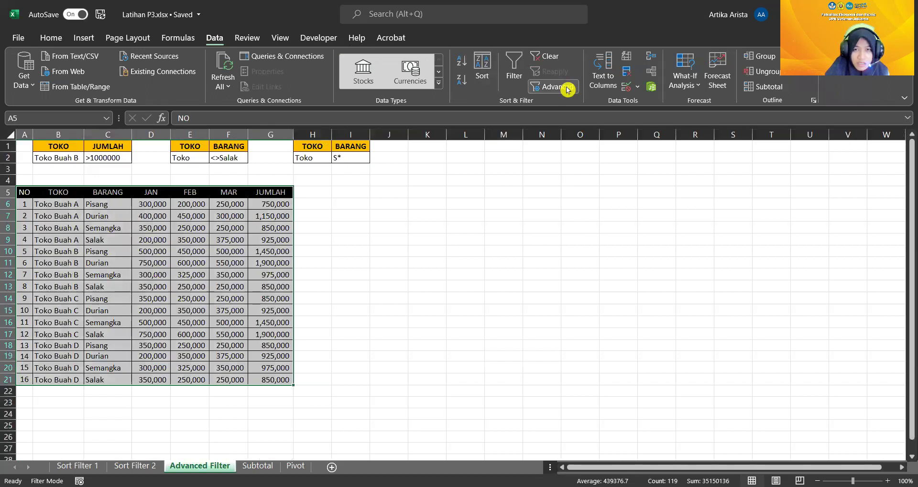
click(56, 37)
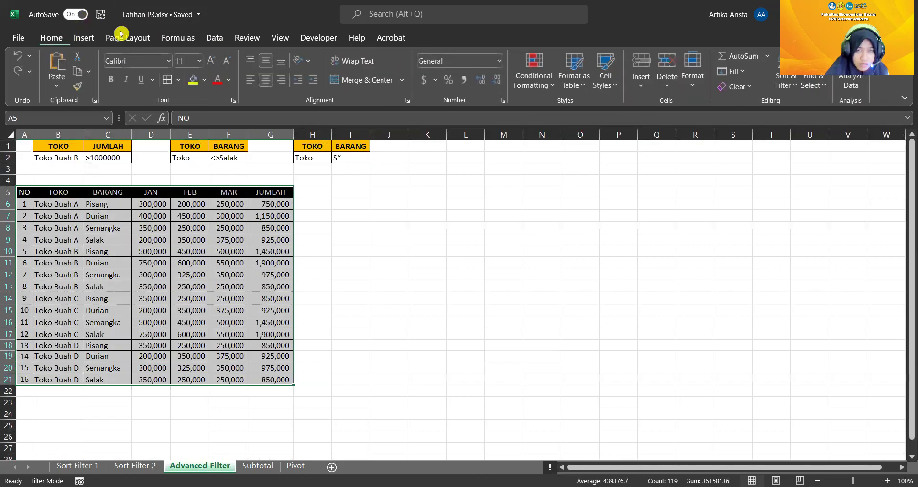
click(786, 83)
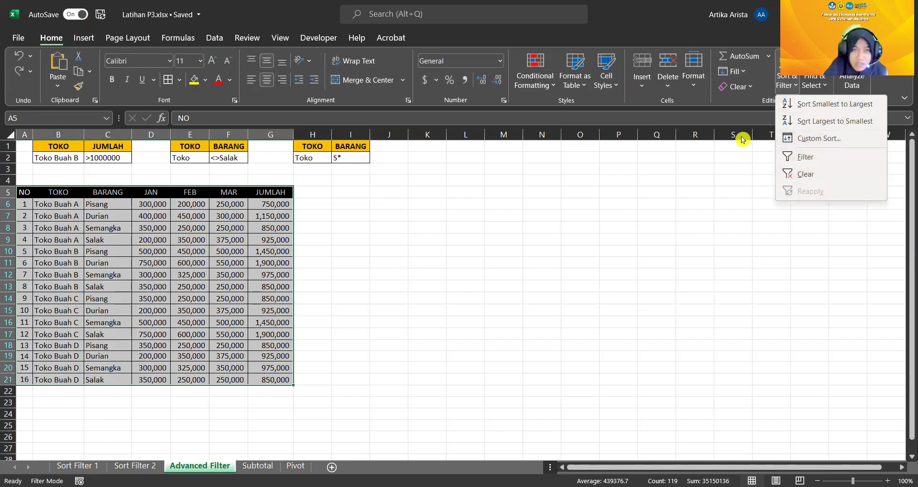
click(215, 38)
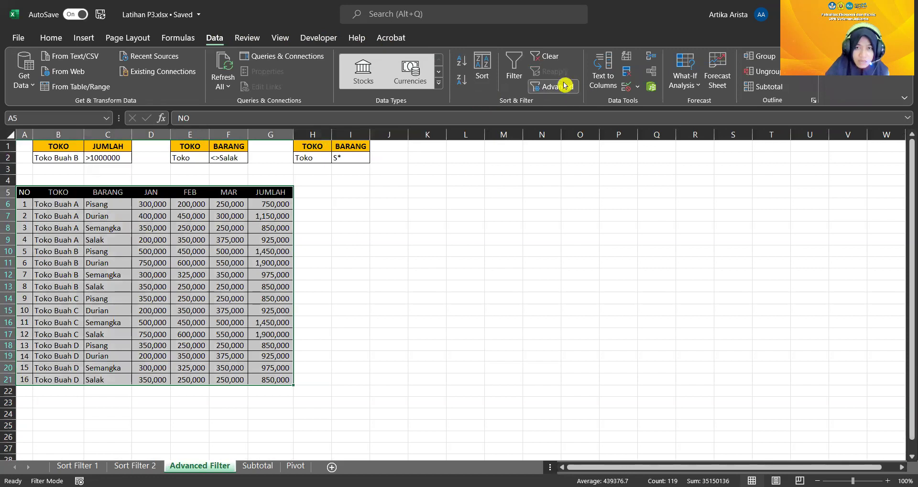
click(557, 87)
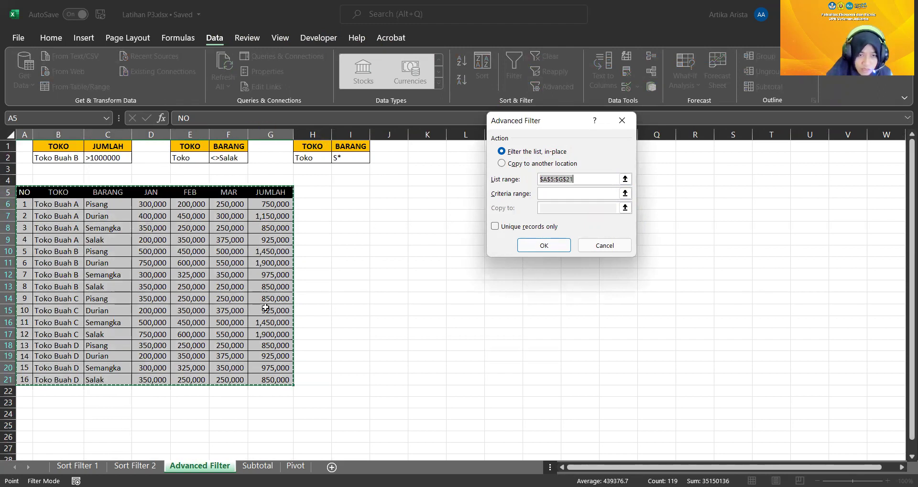
Advanced-filter the table with criteria range B1:C2, keeping Toko Buah B rows above 1,000,000.
click(548, 190)
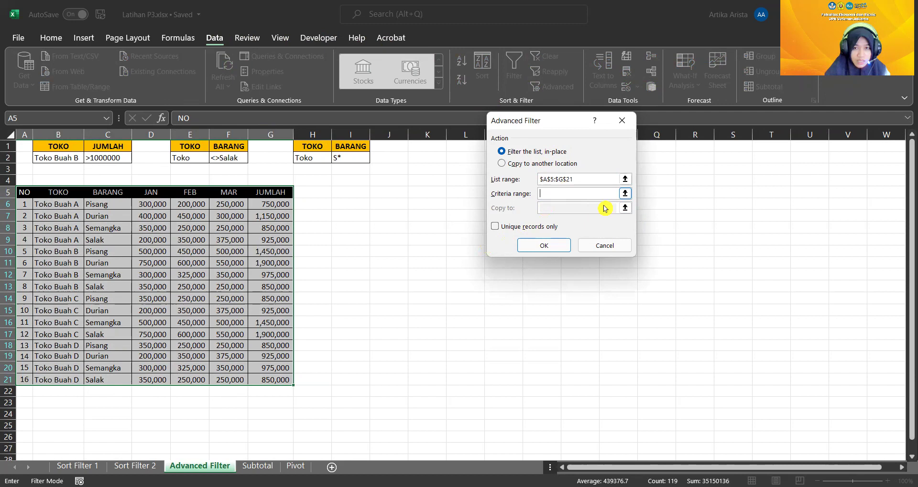
click(625, 195)
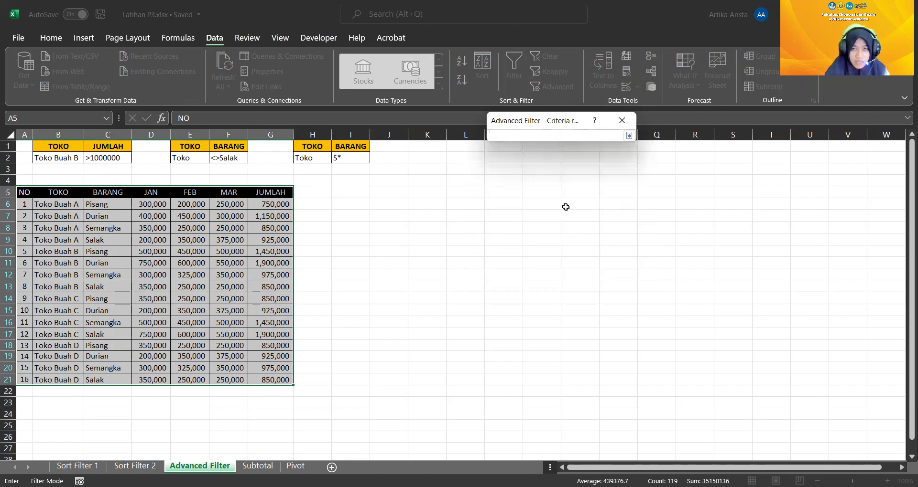
click(50, 147)
drag(50, 147, 110, 159)
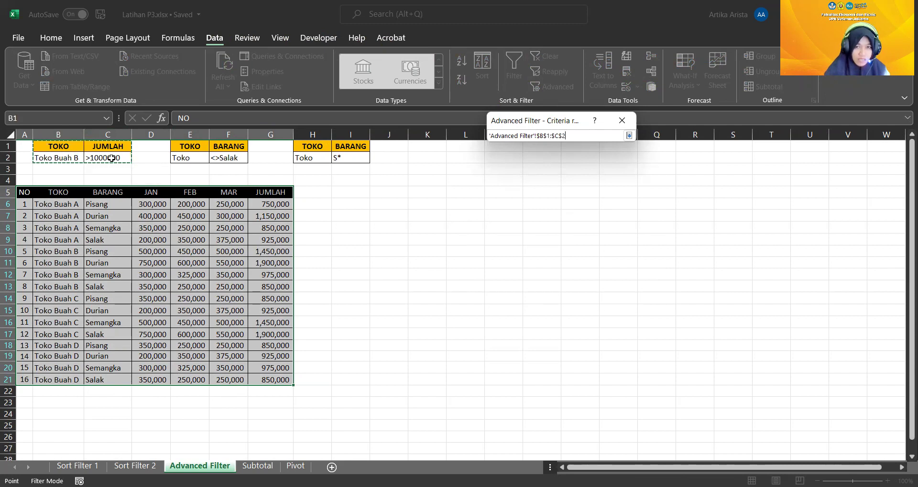
click(630, 136)
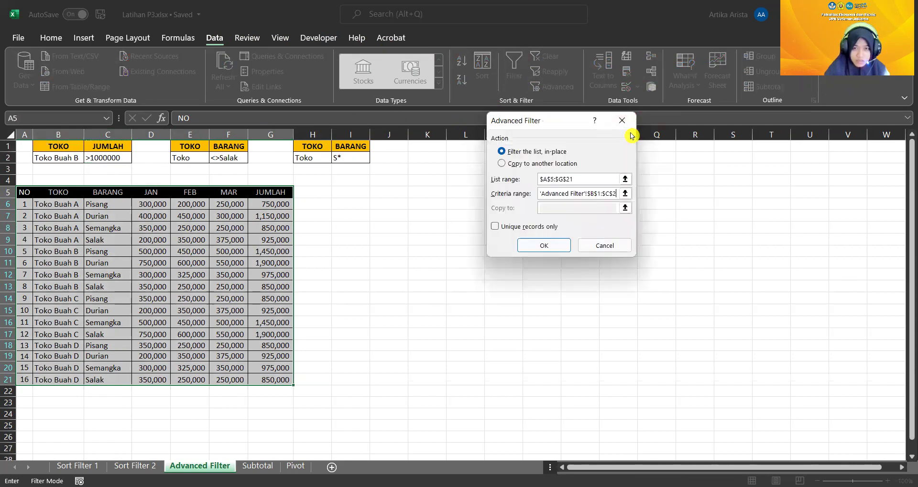
click(551, 248)
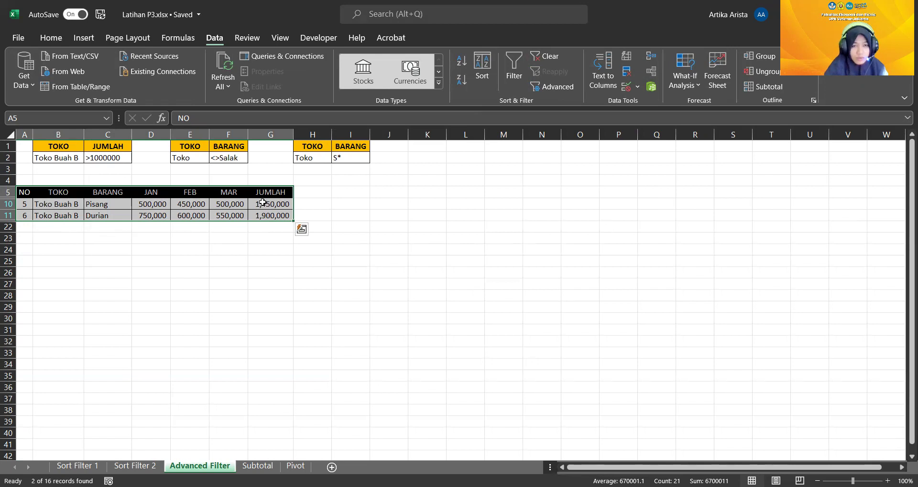
Undo the advanced filter and reselect the whole table A5:G21.
click(47, 39)
click(19, 55)
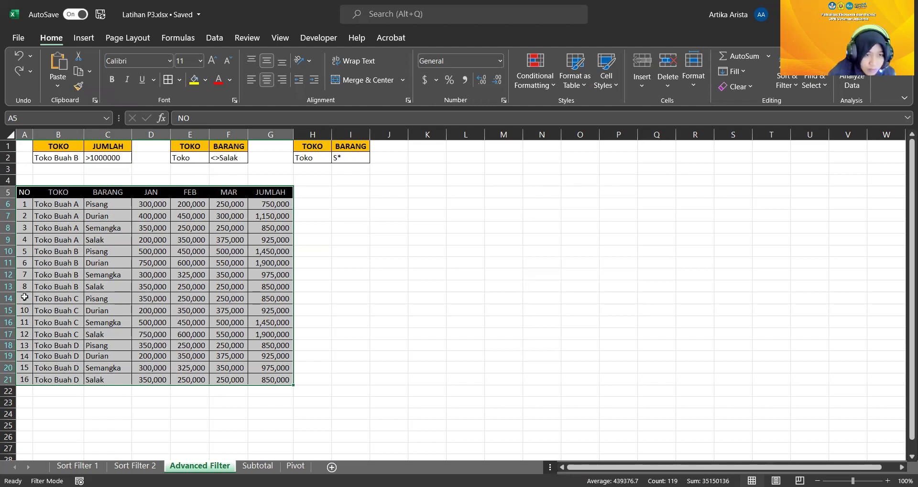
click(25, 195)
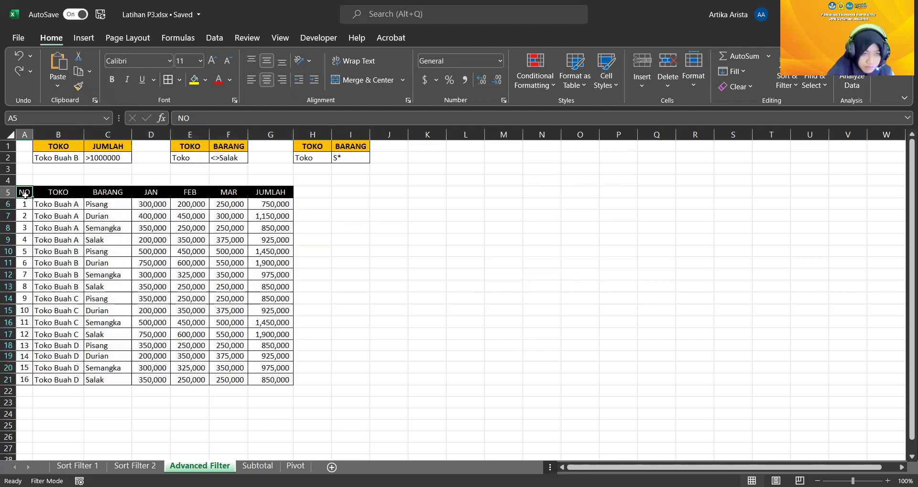
drag(28, 195, 289, 380)
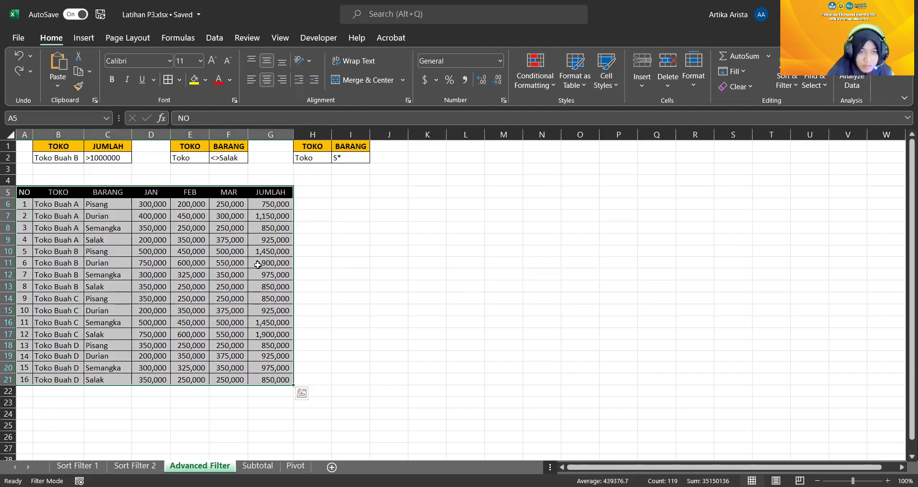
click(212, 38)
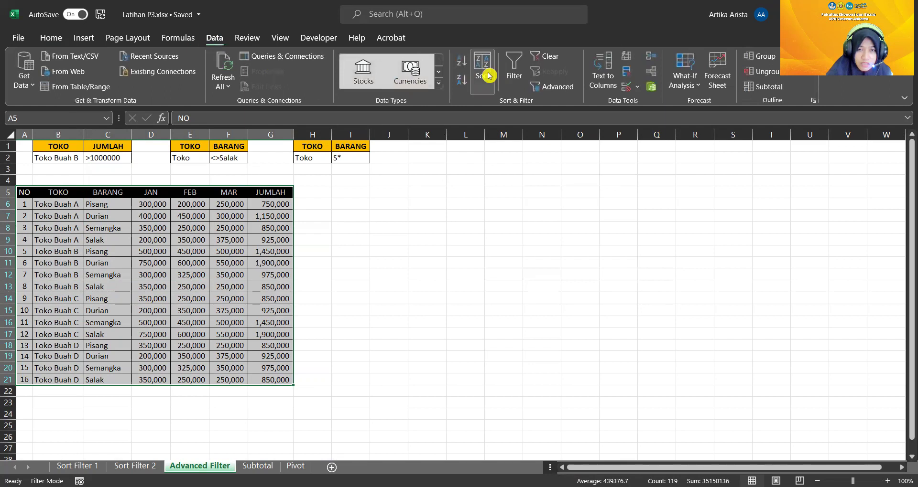
Advanced-filter the table in place with criteria E1:F2 (BARANG <>Salak), leaving 12 rows.
click(545, 88)
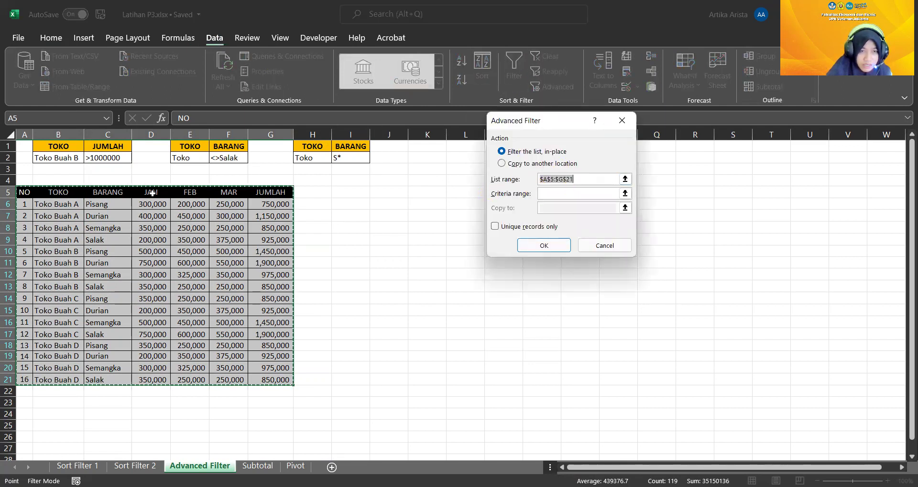
click(551, 194)
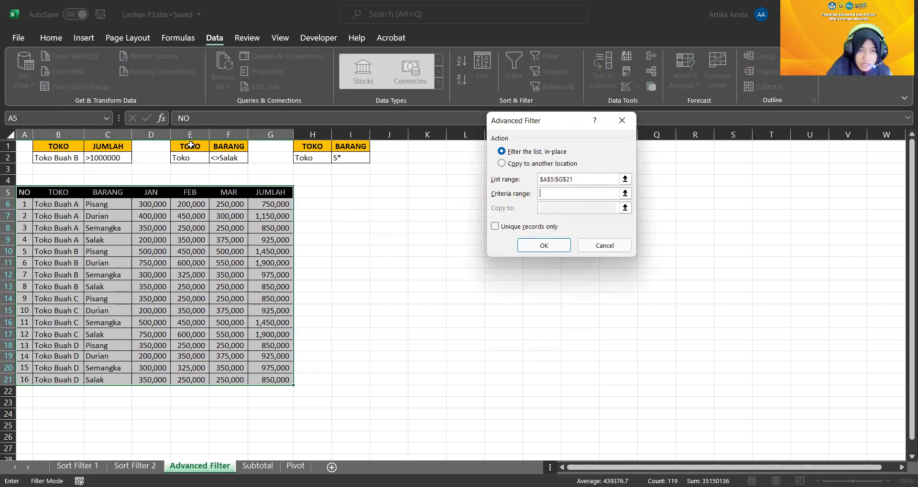
drag(190, 145, 225, 160)
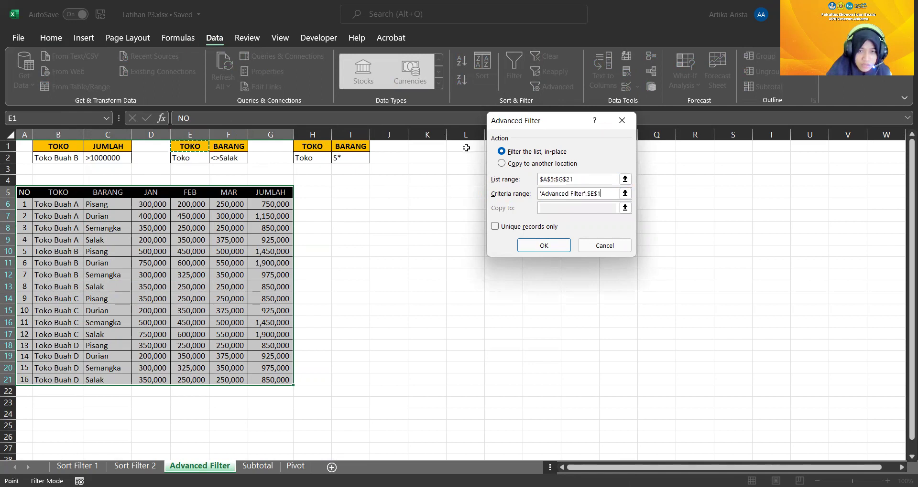
drag(228, 146, 194, 161)
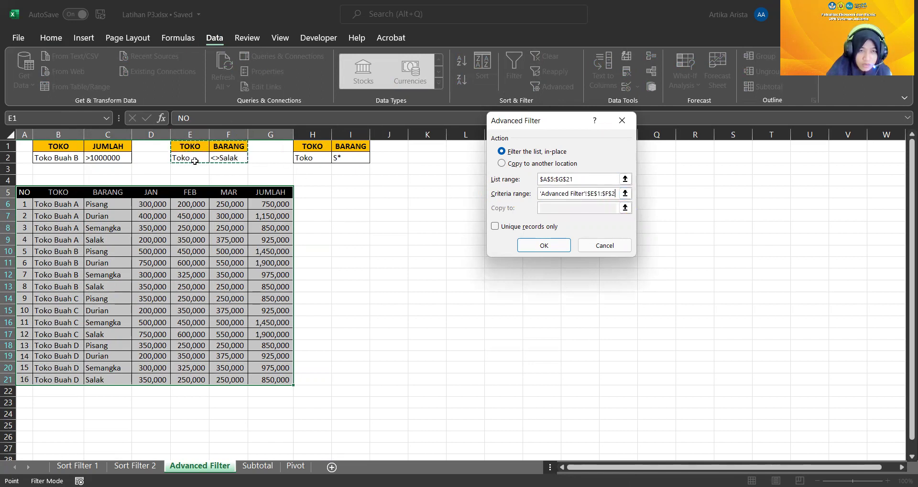
click(545, 246)
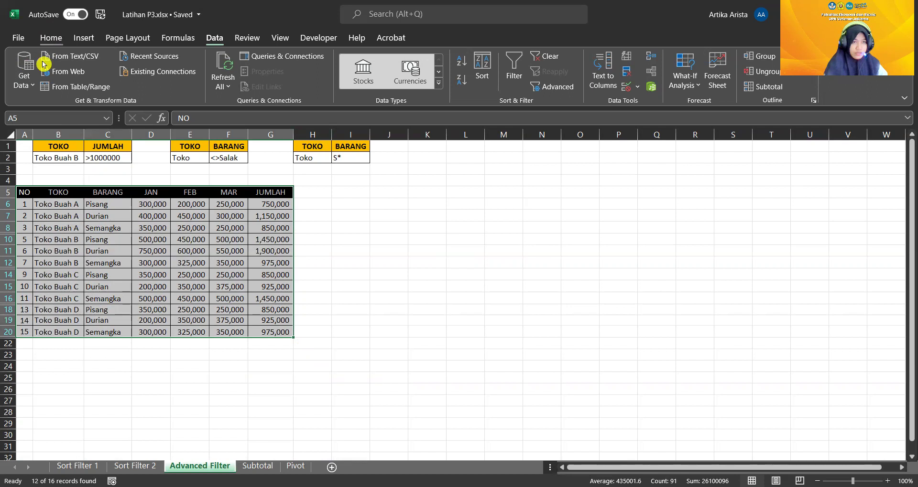
Undo the Salak filter and reselect the fruit-store table A5:G21.
click(43, 38)
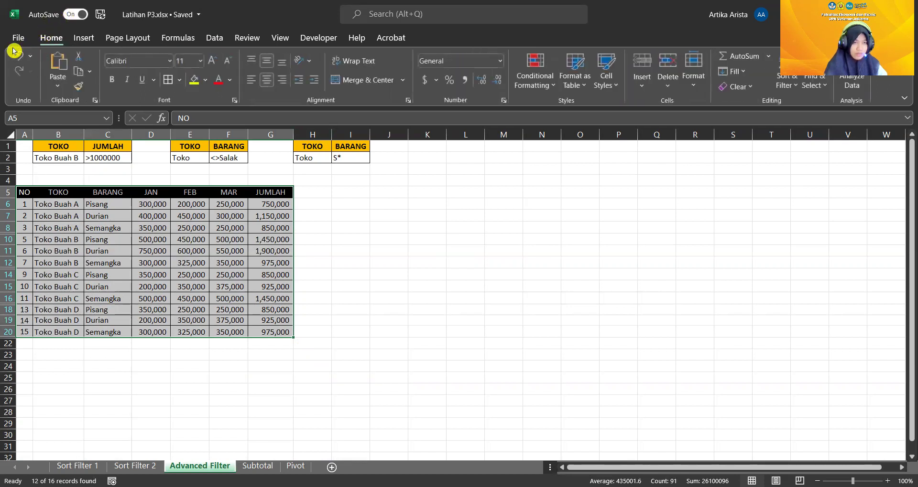
click(16, 56)
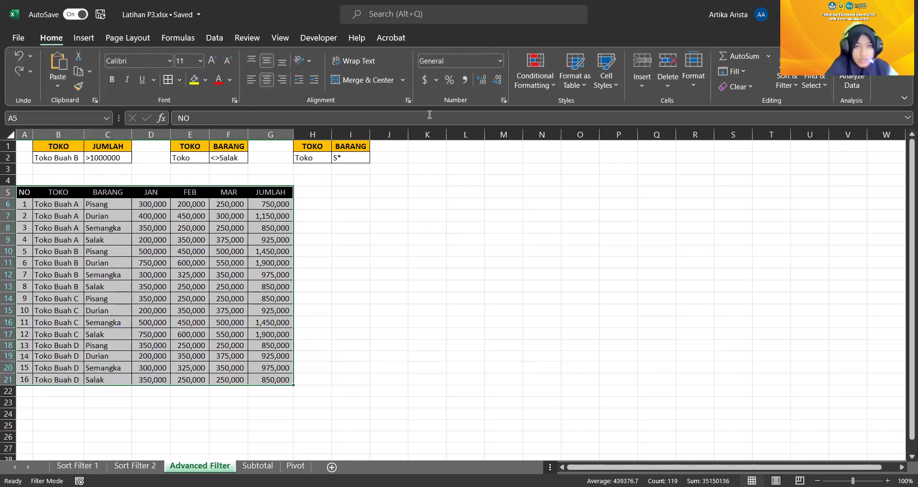
click(134, 201)
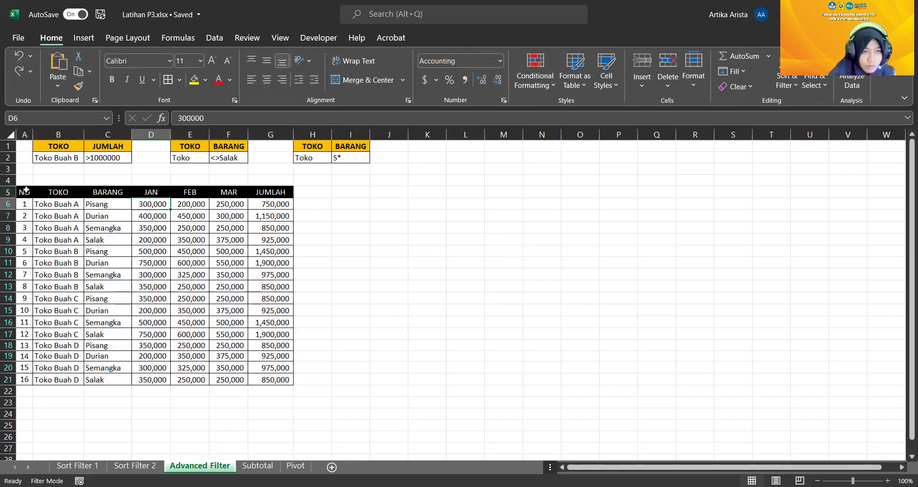
drag(25, 191, 275, 378)
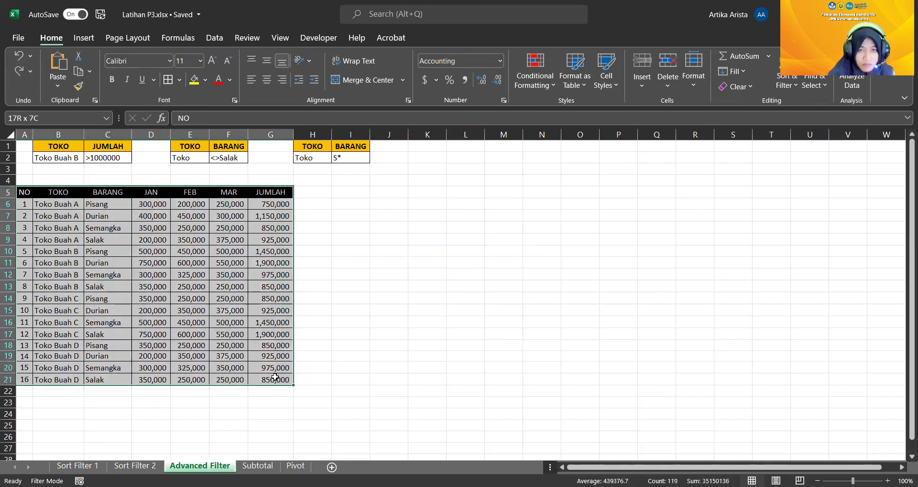
Advanced-filter with criteria H1:I2 for items starting with S, then undo it.
click(214, 37)
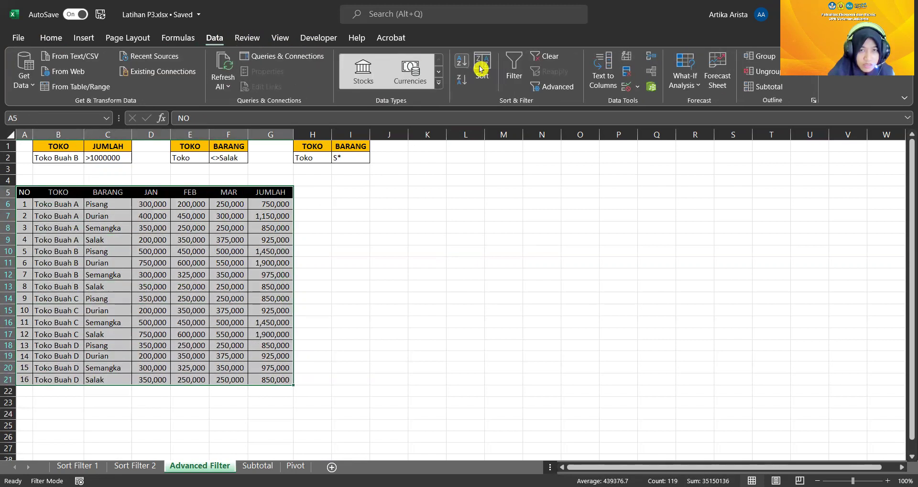
click(552, 86)
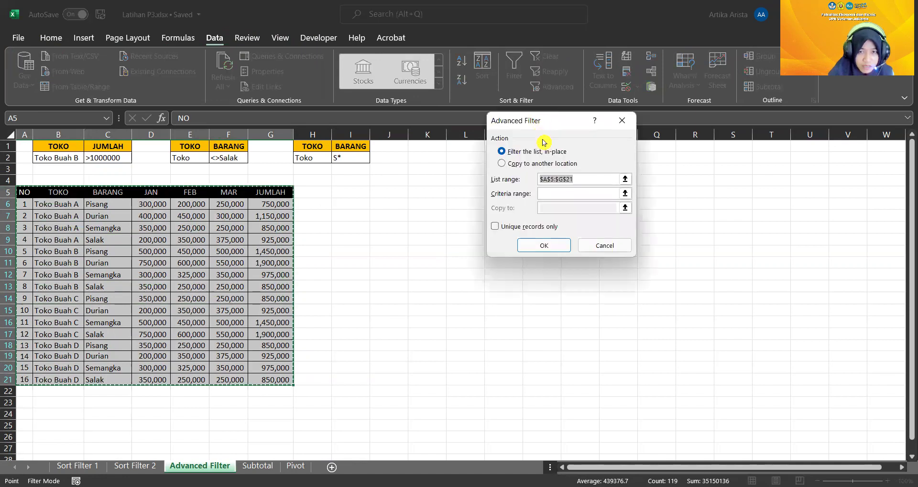
click(553, 194)
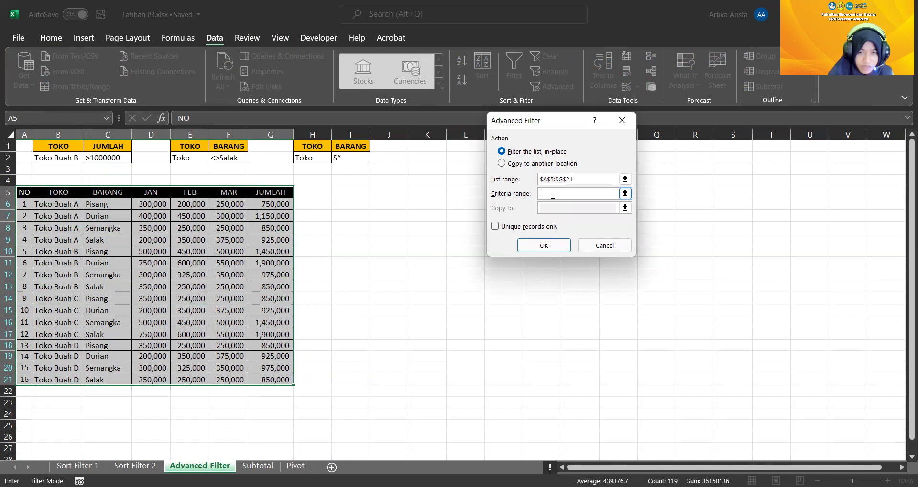
click(313, 145)
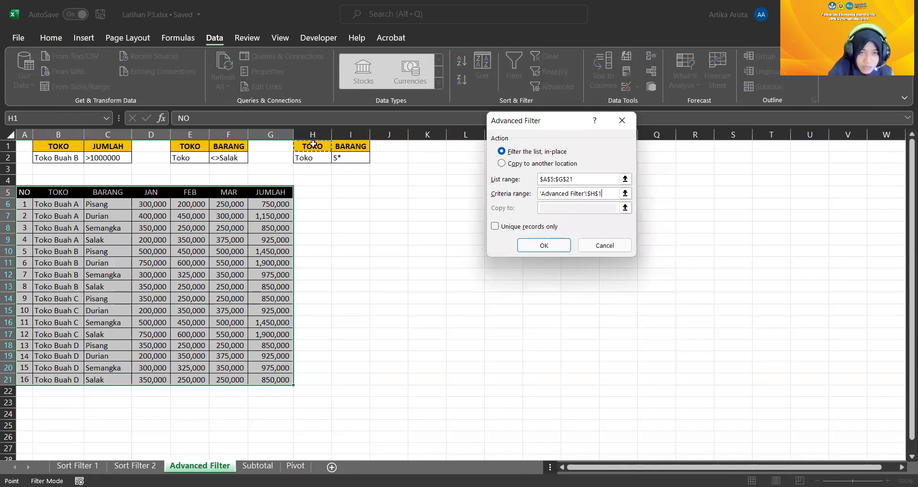
drag(345, 157, 333, 158)
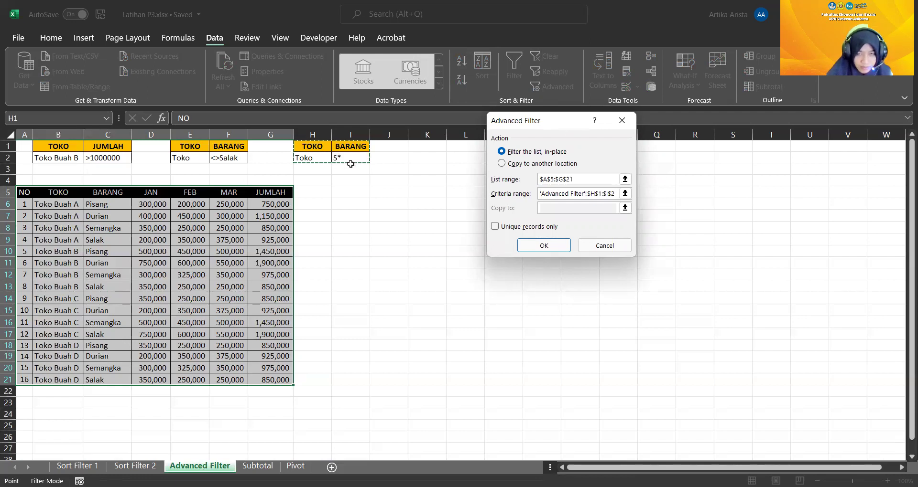
click(534, 252)
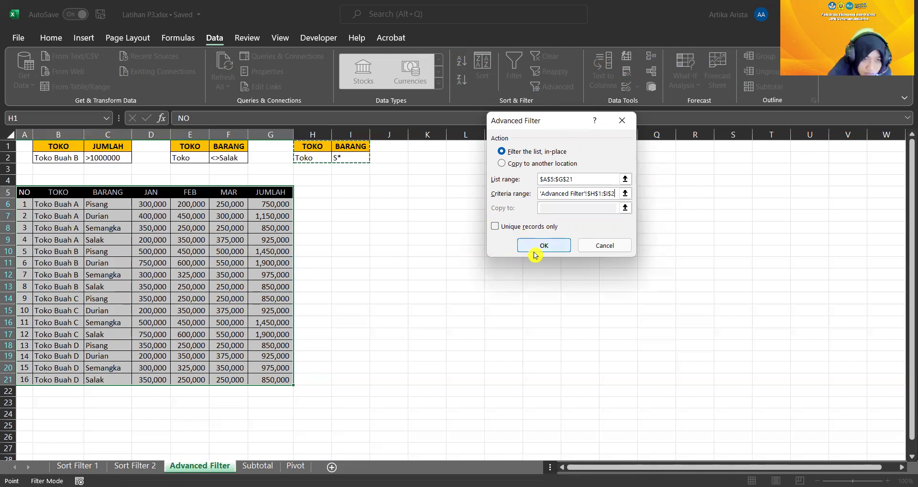
click(537, 242)
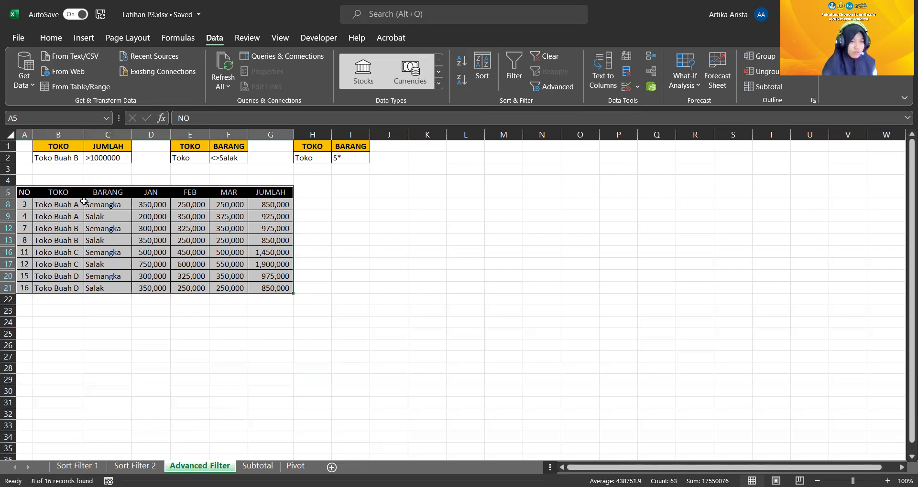
click(51, 38)
click(20, 54)
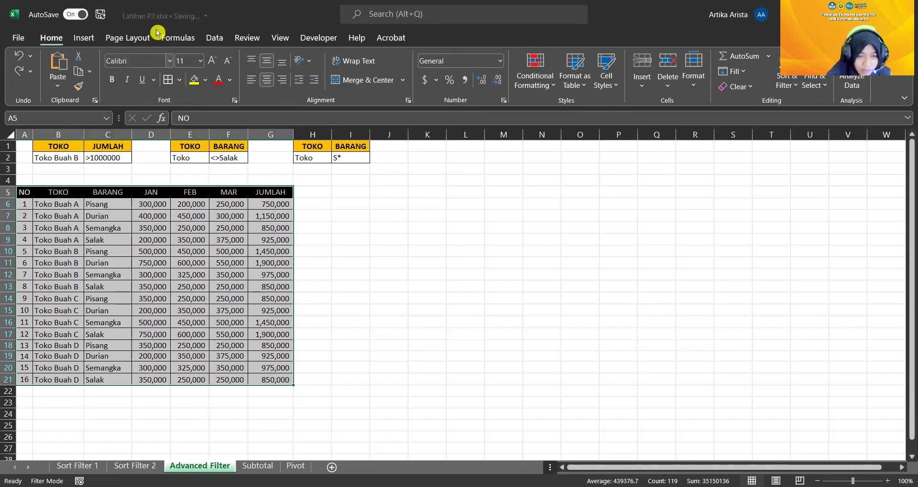
Open the Subtotal sheet with the homeroom T-shirt order table.
click(256, 468)
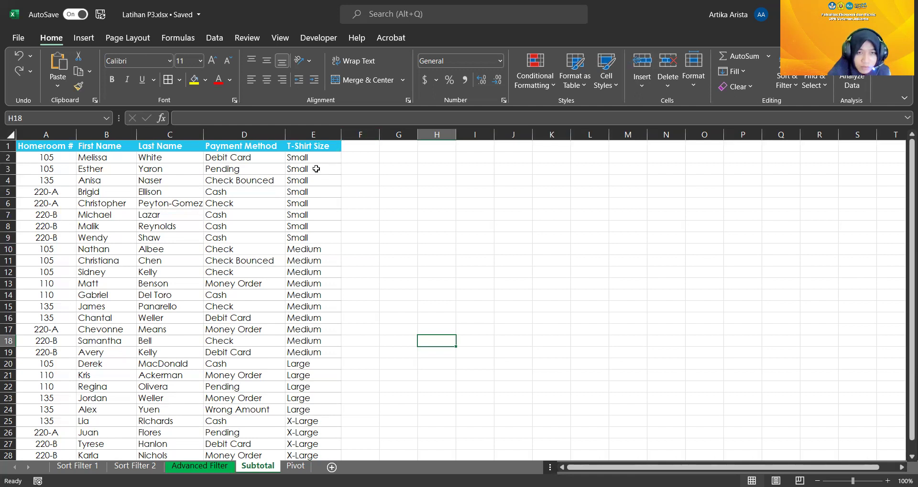
Select the T-shirt list A1:E28 and open Subtotal from the Data tab.
mouse_move(41, 146)
mouse_down()
mouse_move(305, 385)
mouse_move(315, 365)
mouse_up()
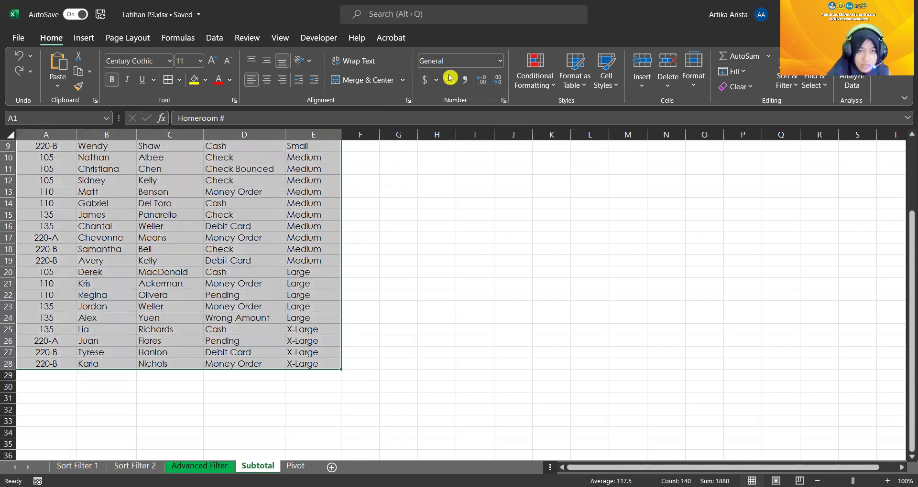
click(93, 37)
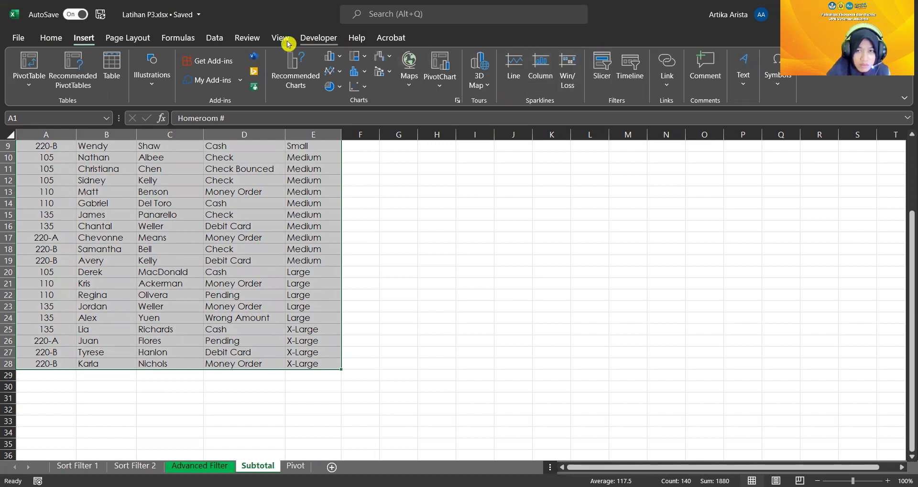
click(205, 35)
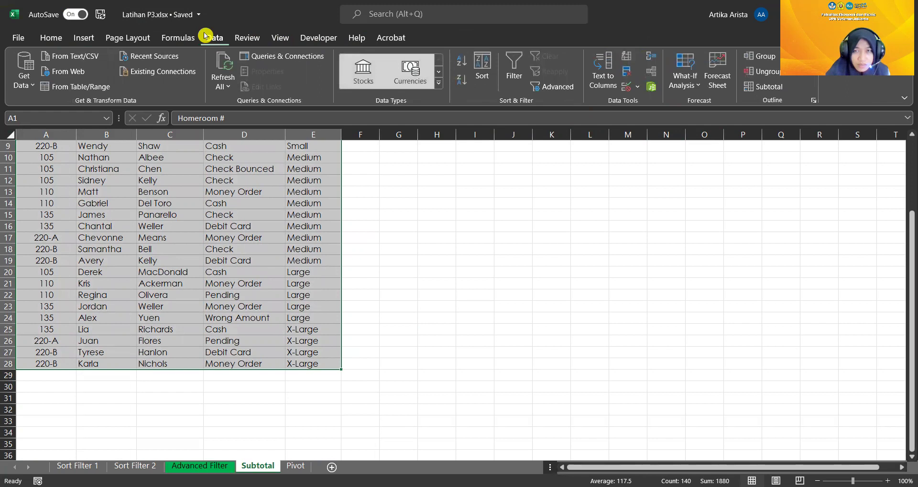
click(769, 86)
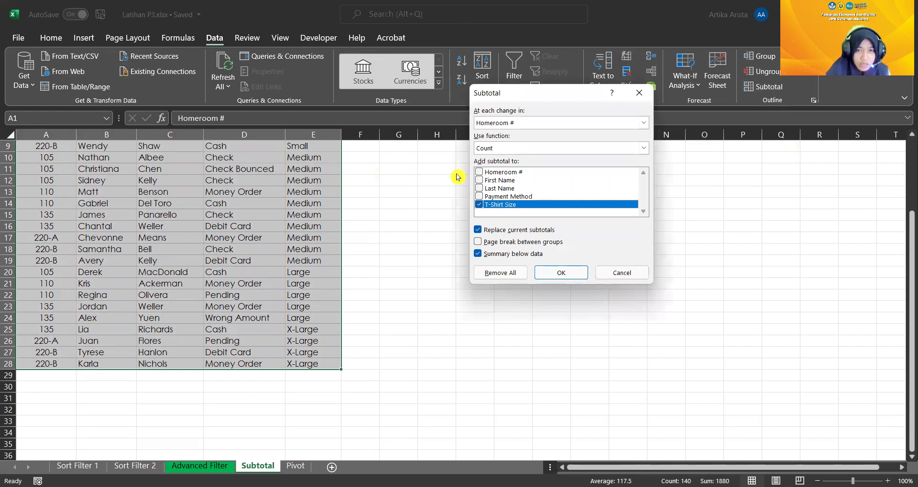
Subtotal at each change in T-Shirt Size using Sum on the T-Shirt Size column.
click(512, 126)
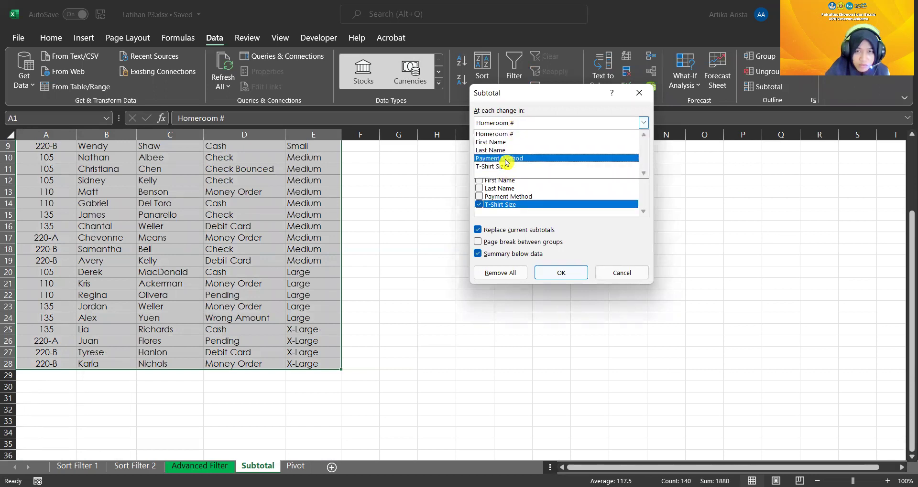
click(509, 166)
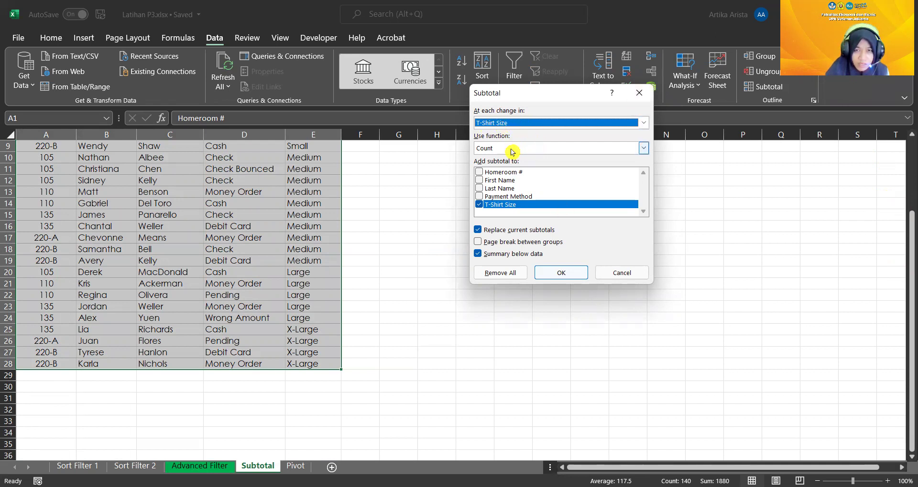
click(501, 150)
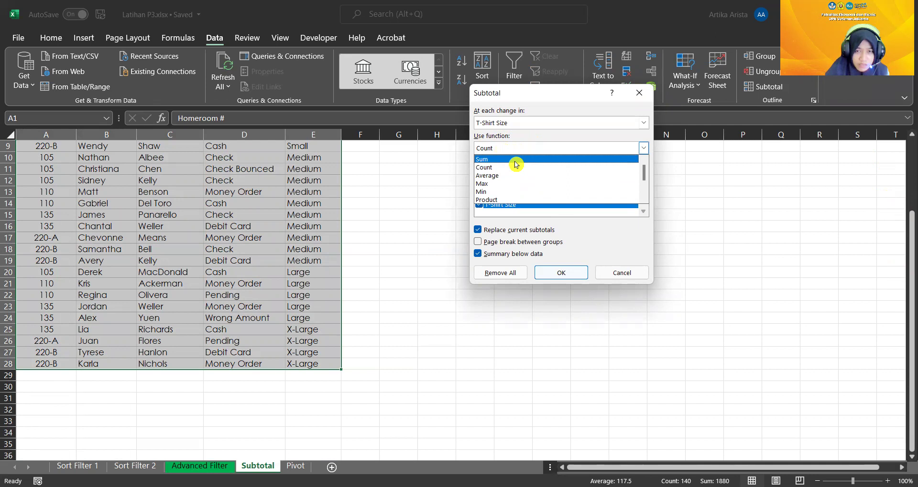
click(516, 161)
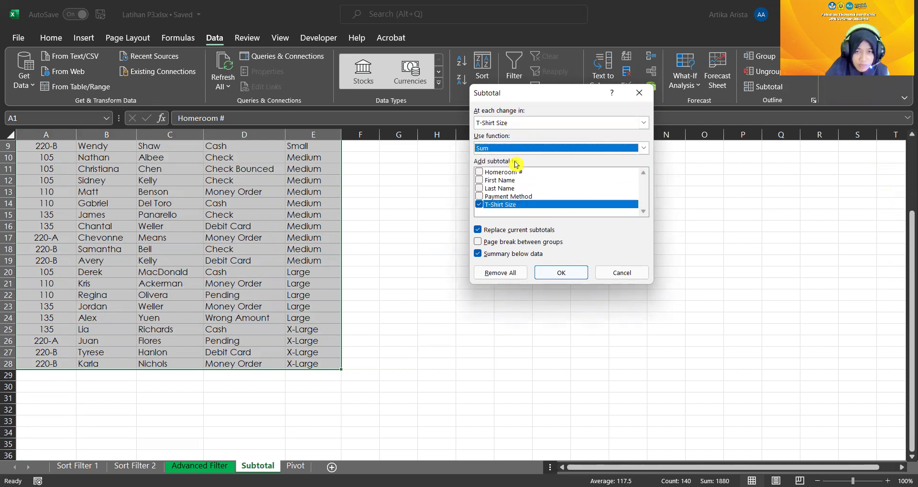
click(576, 272)
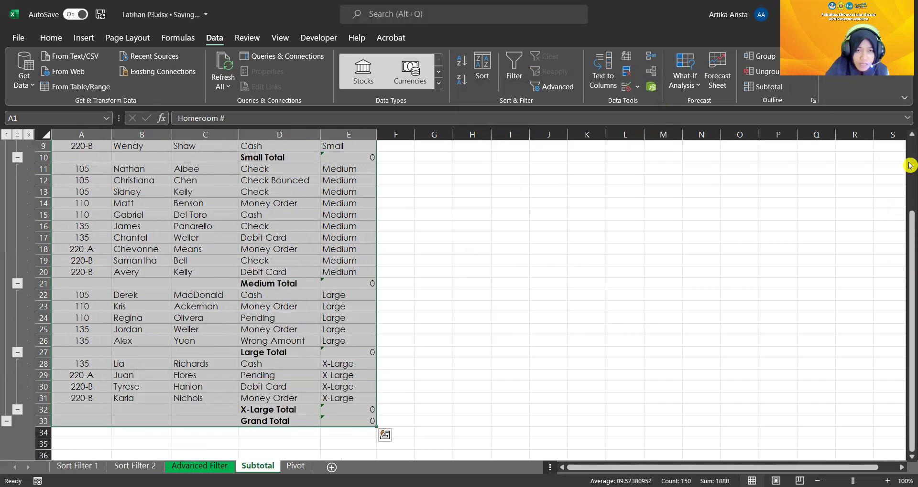
Reapply the T-shirt subtotals with the Count function instead of Sum.
mouse_move(910, 223)
mouse_down()
mouse_move(909, 174)
mouse_move(365, 246)
mouse_up()
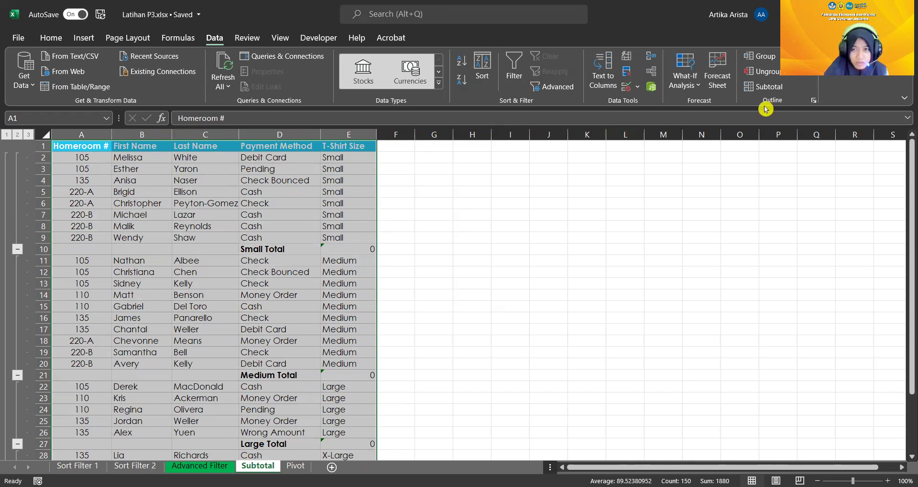
click(773, 86)
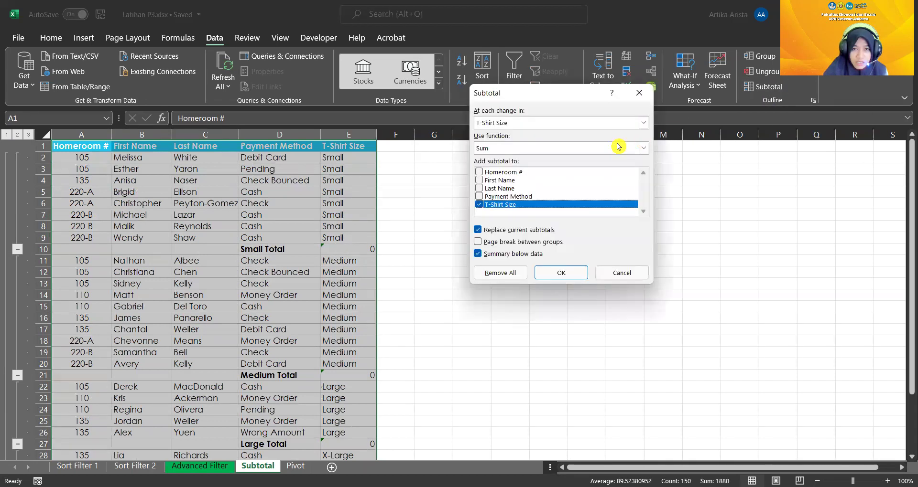
click(520, 151)
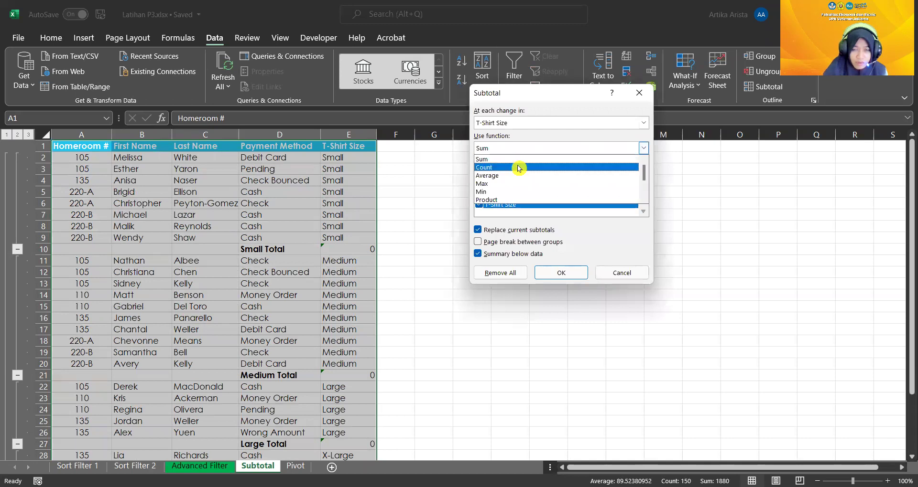
click(518, 169)
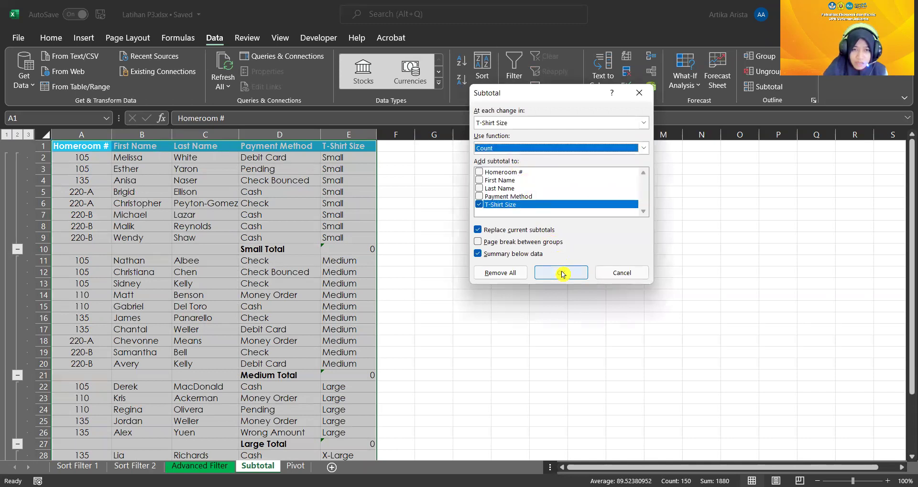
click(561, 273)
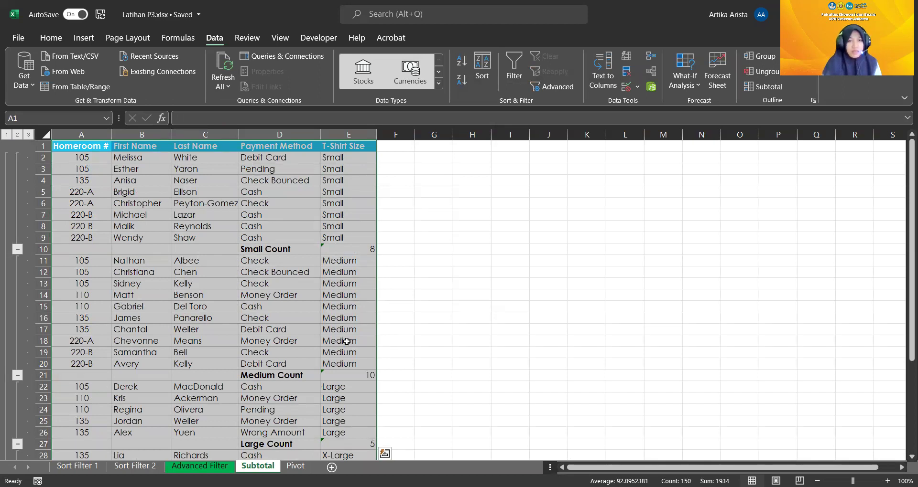
Collapse the T-shirt outline to size counts, then the grand count, then expand it fully.
scroll(343, 388, down, 1)
scroll(344, 388, down, 1)
scroll(346, 387, down, 2)
scroll(345, 387, up, 3)
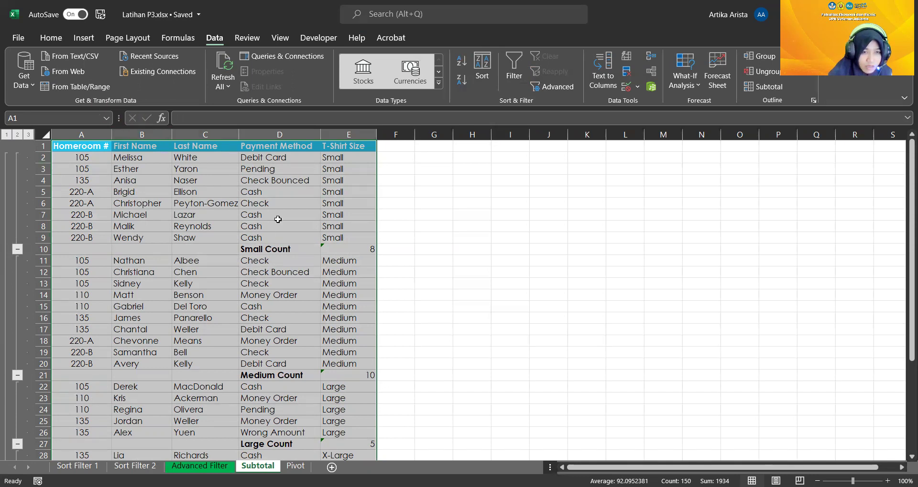
click(29, 136)
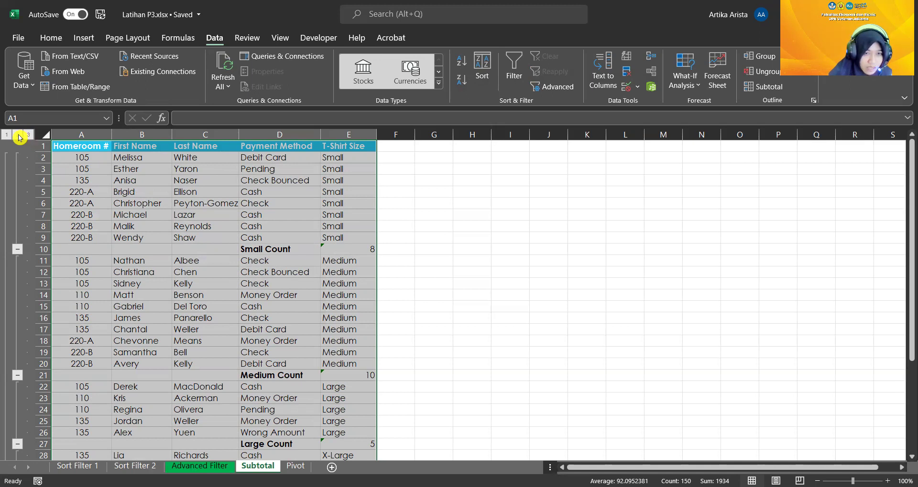
click(18, 136)
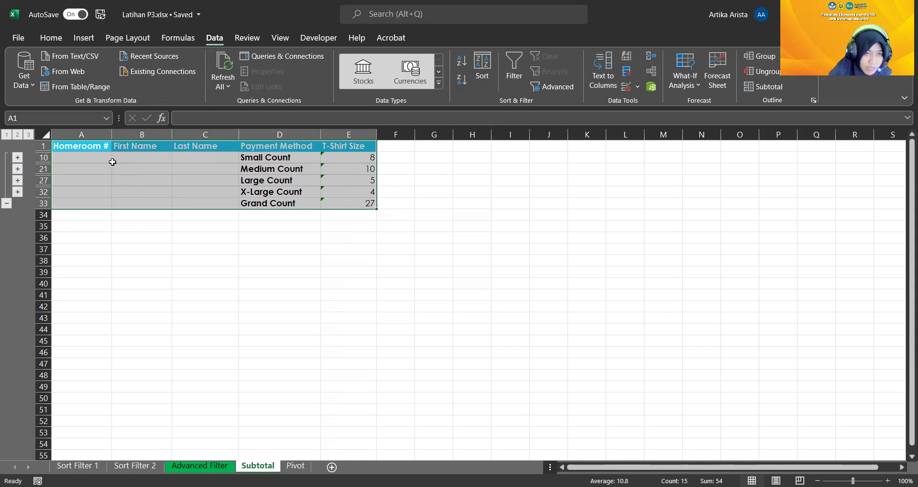
click(7, 135)
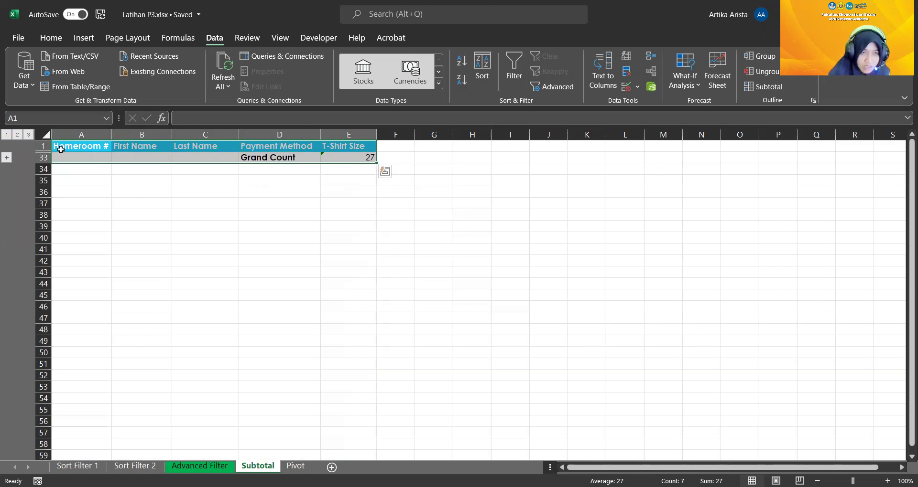
click(28, 135)
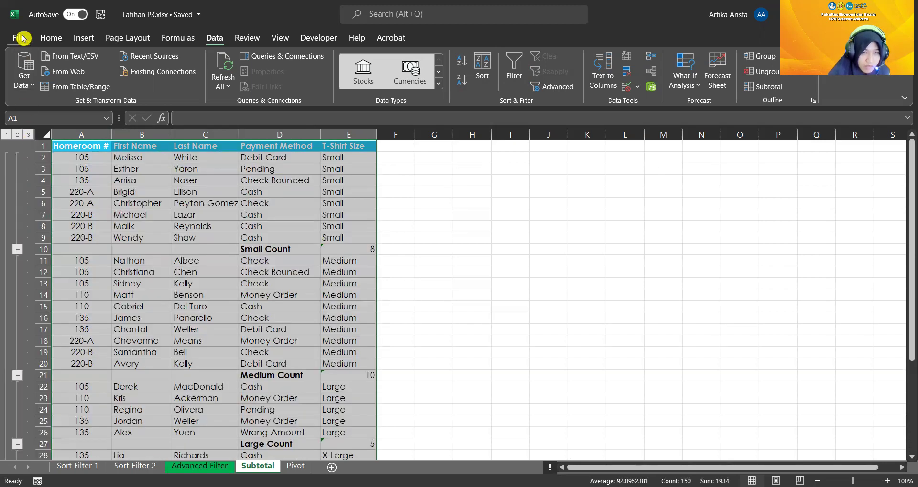
Undo the outline changes and the subtotals, restoring plain T-shirt data rows.
click(51, 38)
click(13, 53)
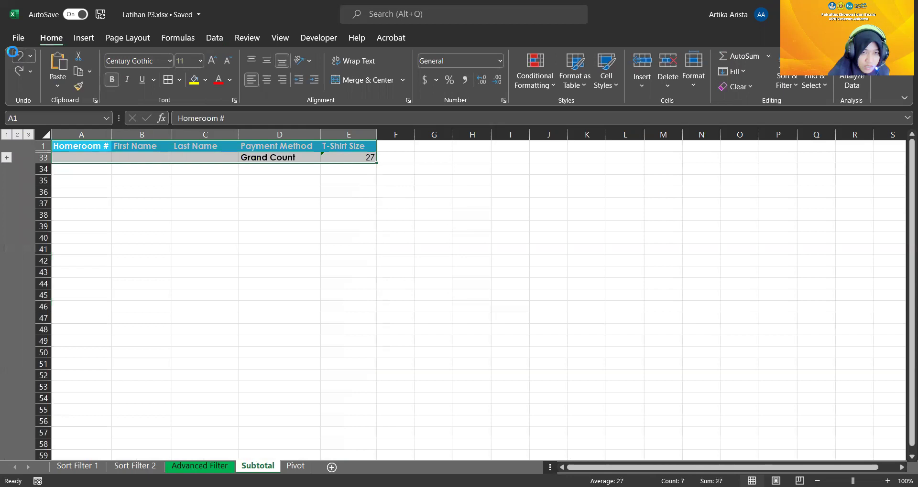
click(15, 55)
click(14, 55)
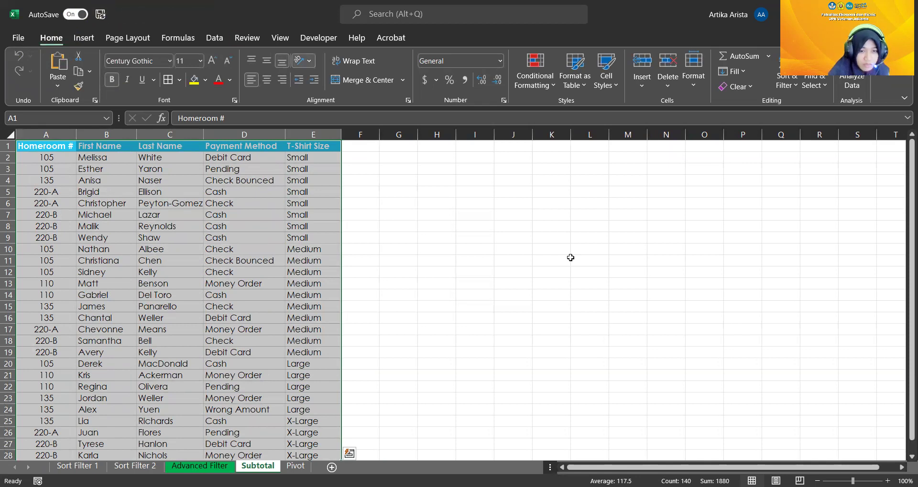
On the Pivot sheet, try a blue medium table style on A1:C8, then undo it.
click(295, 466)
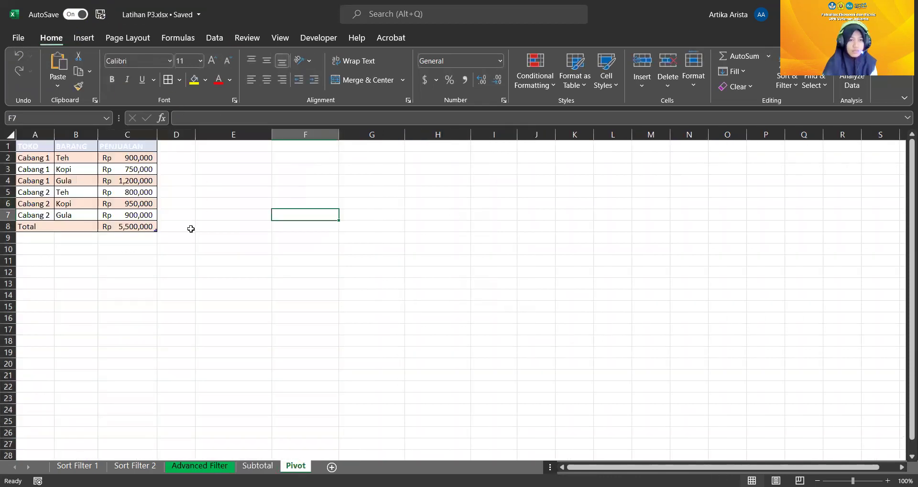
click(175, 206)
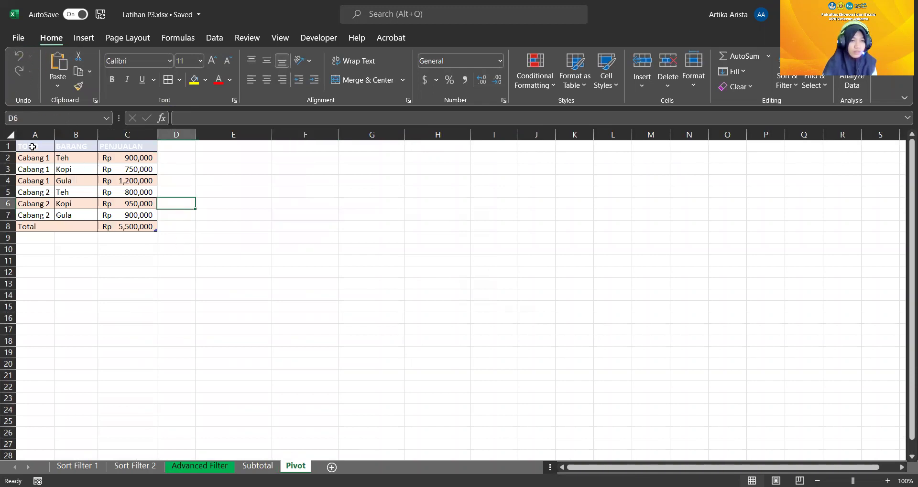
drag(32, 146, 144, 227)
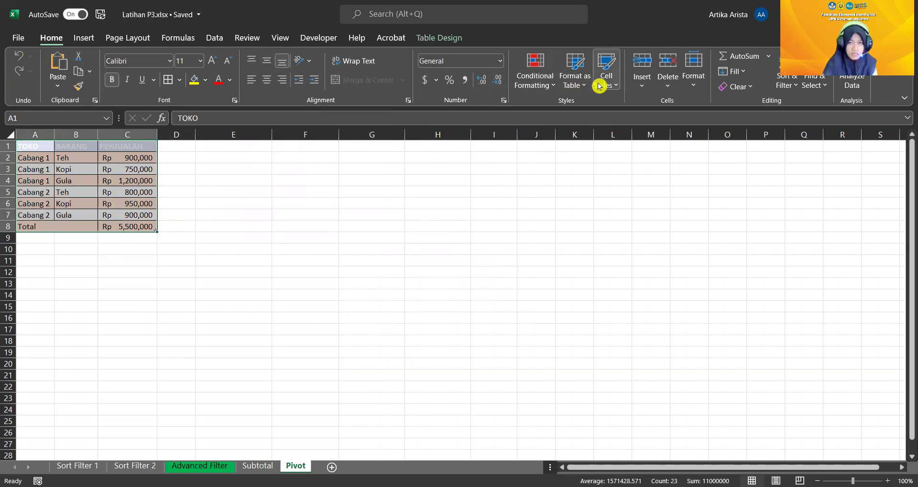
click(579, 79)
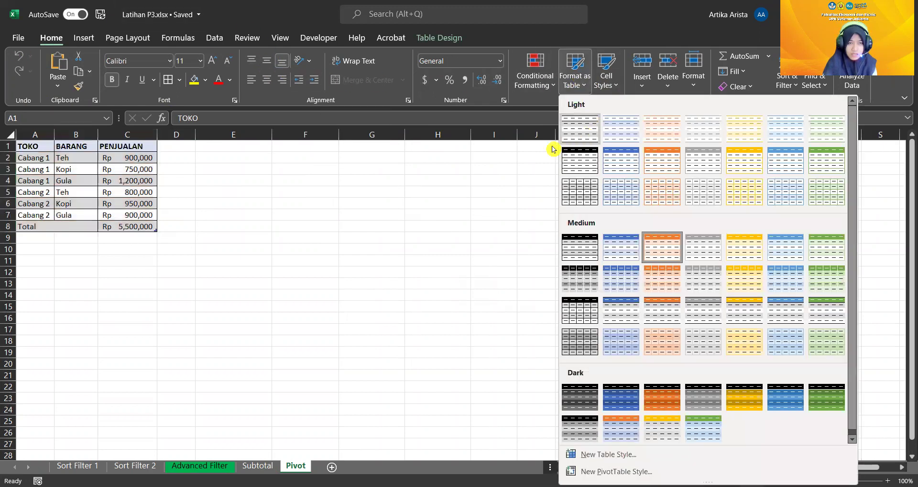
click(35, 147)
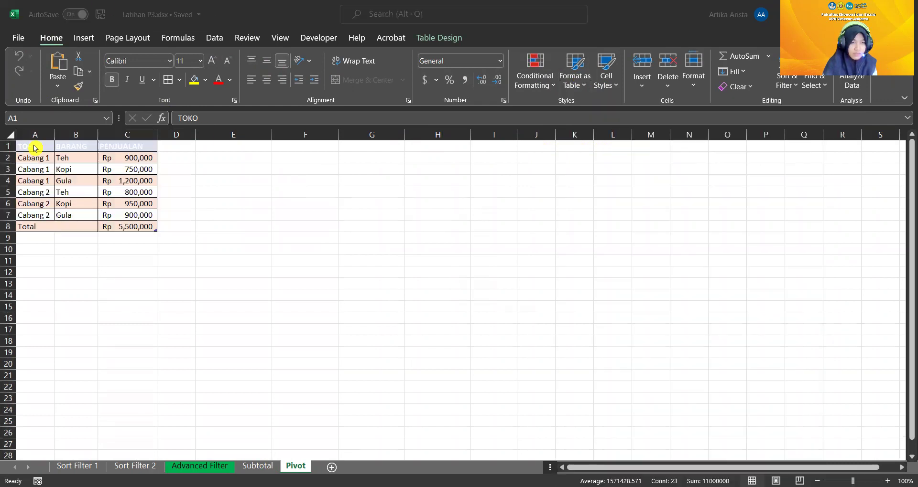
click(222, 160)
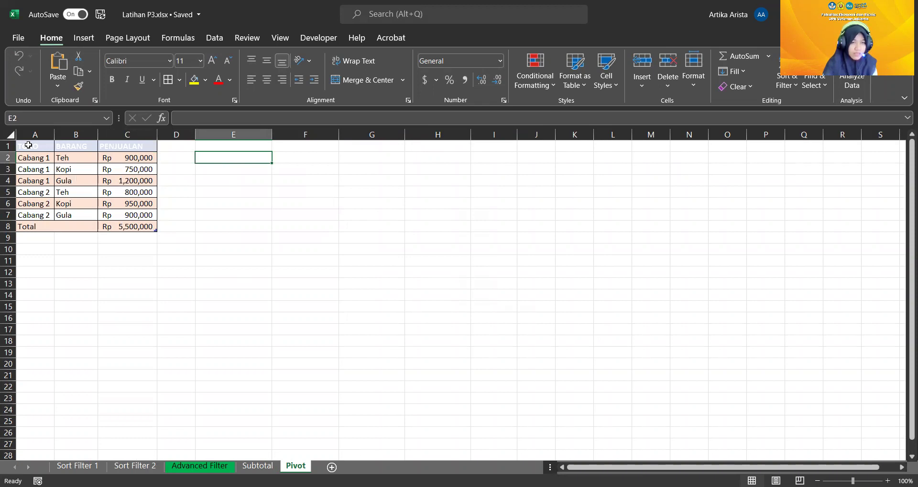
click(29, 145)
drag(30, 145, 153, 227)
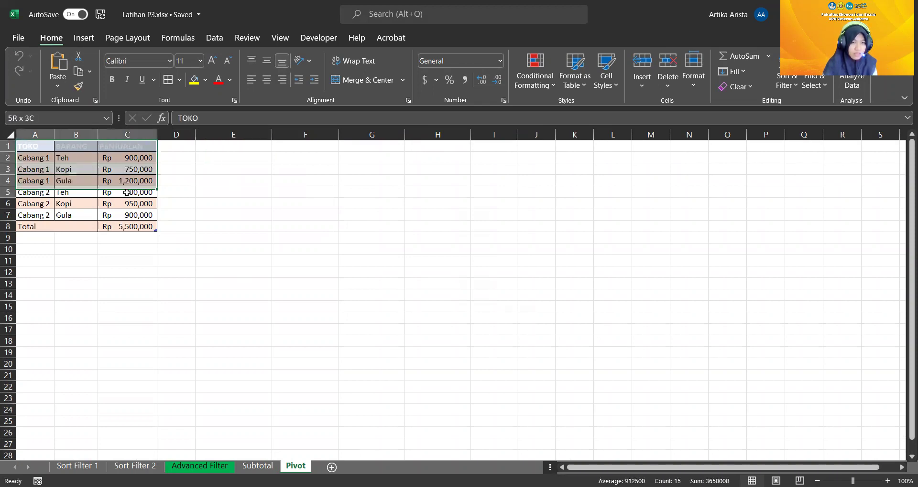
click(579, 89)
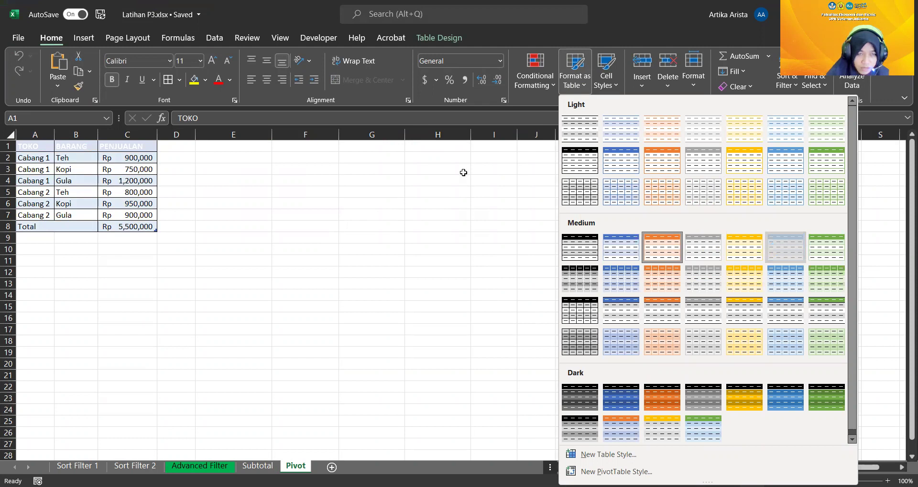
click(230, 143)
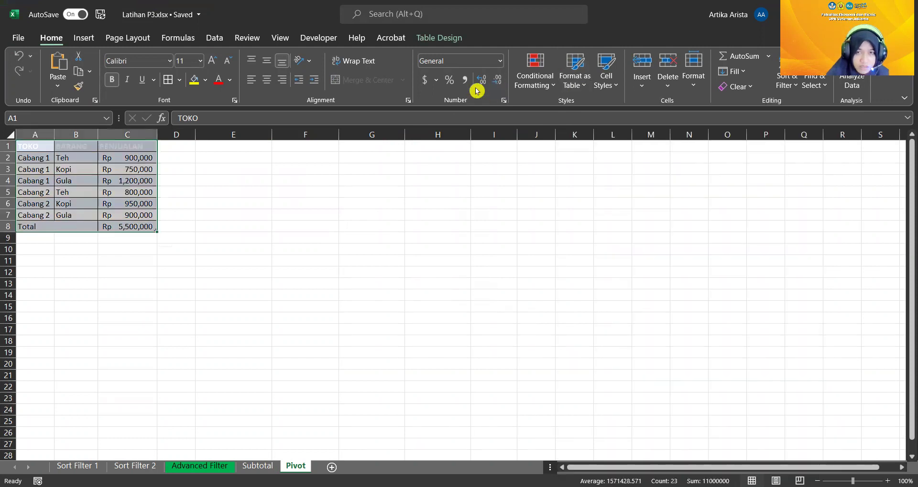
click(574, 90)
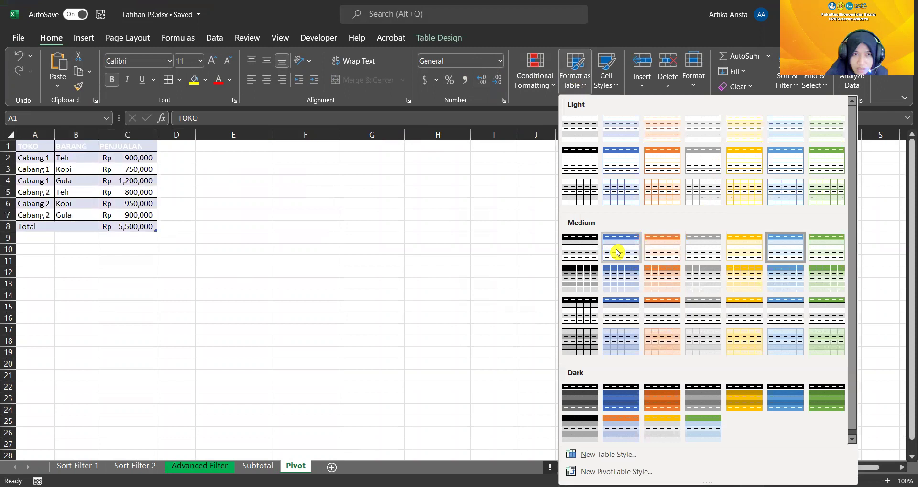
click(612, 247)
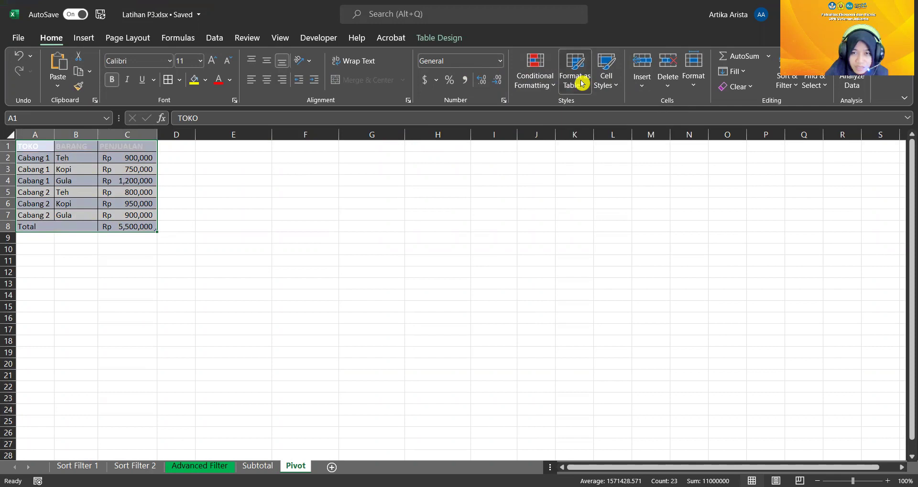
click(582, 84)
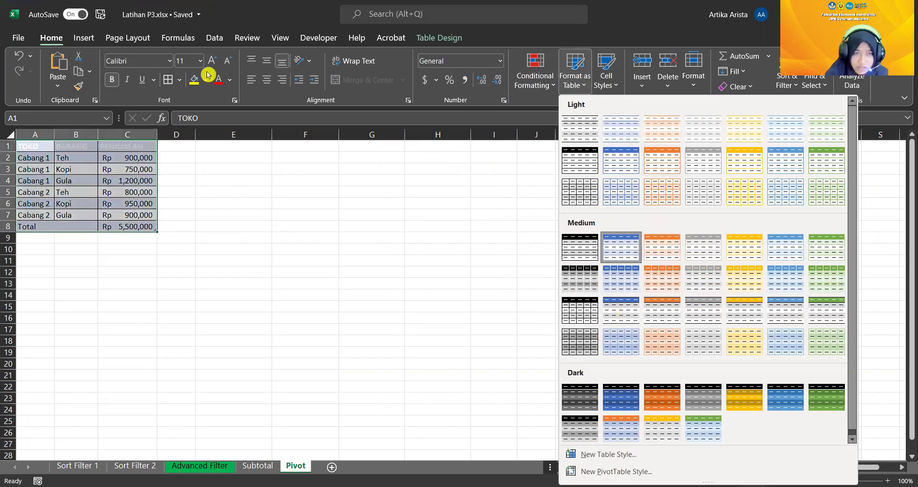
click(21, 55)
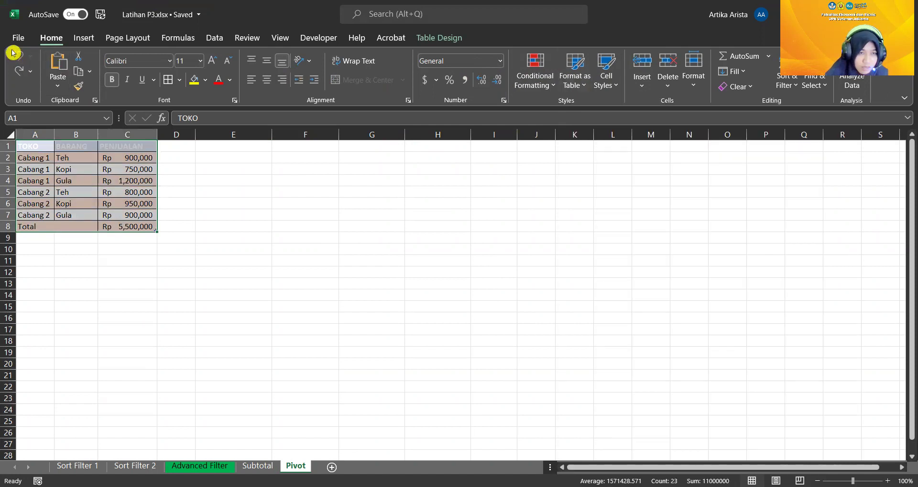
Apply an orange medium table style to the sales table A1:C8.
click(127, 147)
drag(44, 145, 131, 226)
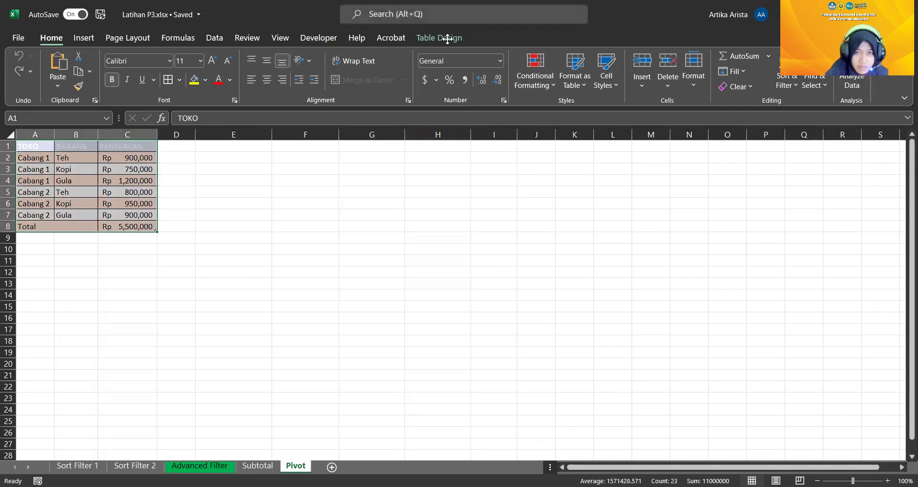
click(473, 175)
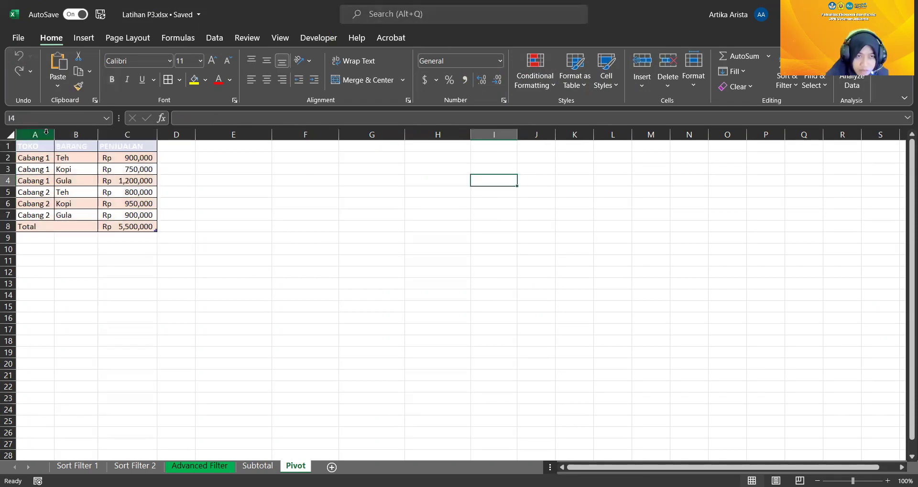
drag(35, 146, 135, 227)
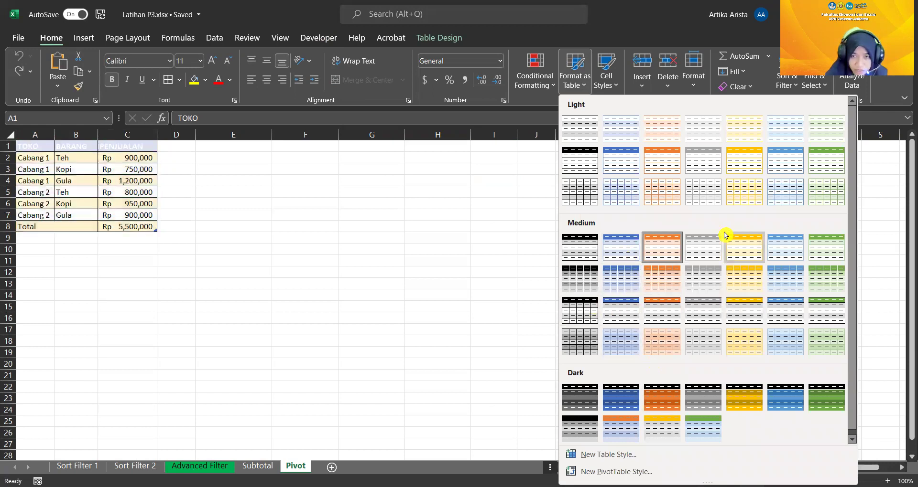
click(667, 246)
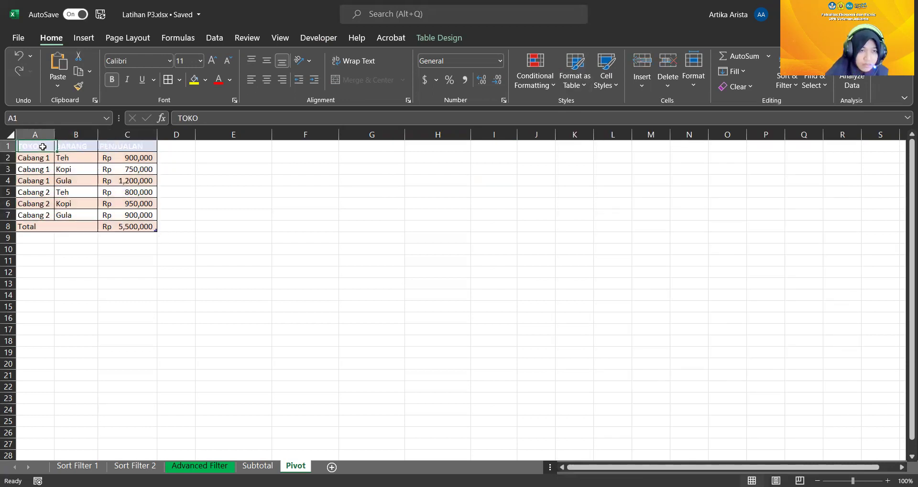
Set the header row A1:C1 font colour to Automatic black.
drag(42, 147, 138, 146)
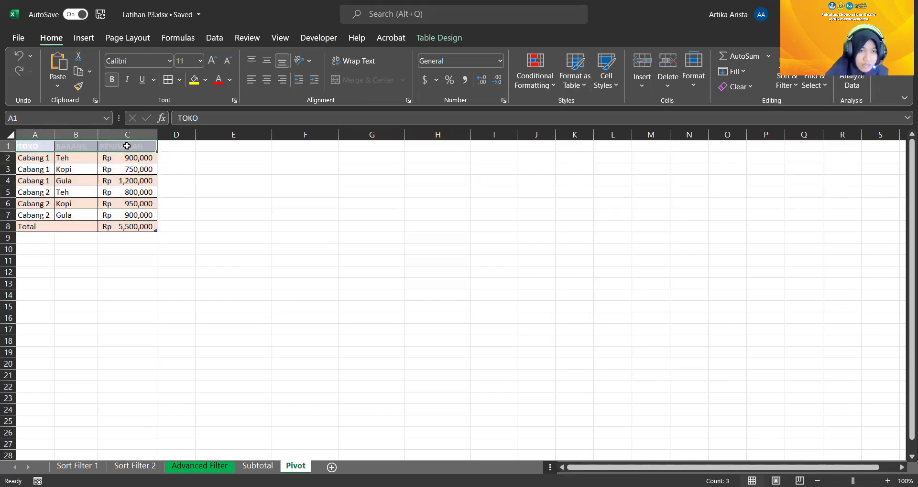
click(230, 84)
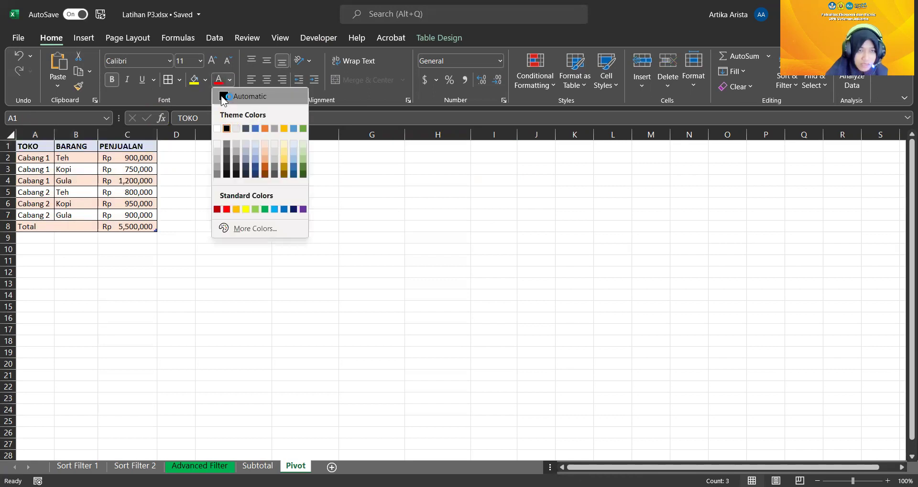
click(223, 97)
click(233, 180)
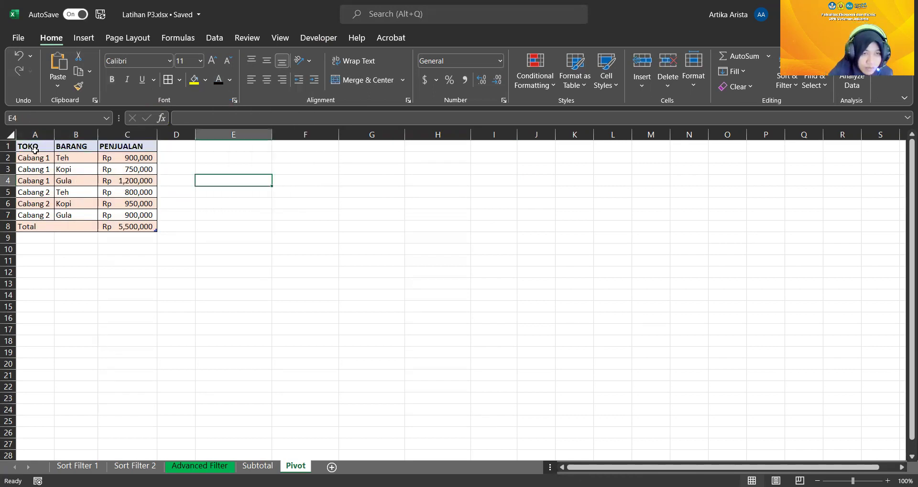
drag(35, 147, 153, 227)
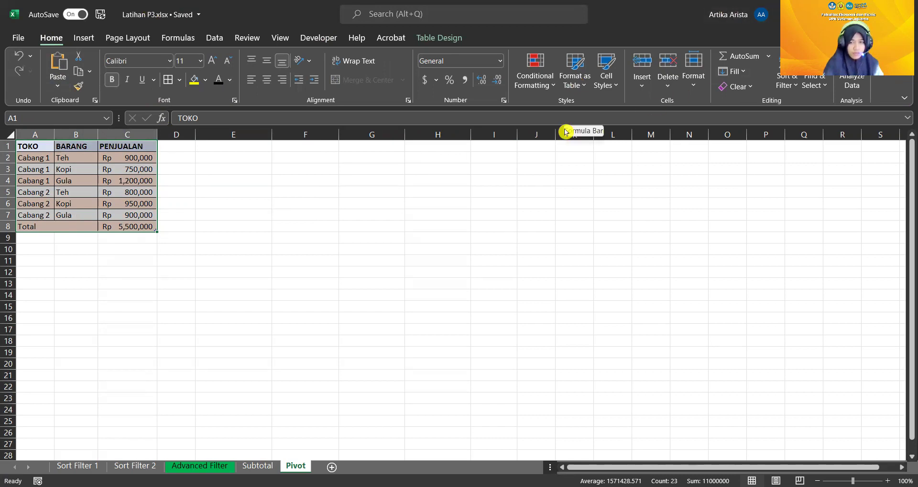
Insert a PivotTable from the sales table at Pivot!$E$9 on the existing worksheet.
click(83, 39)
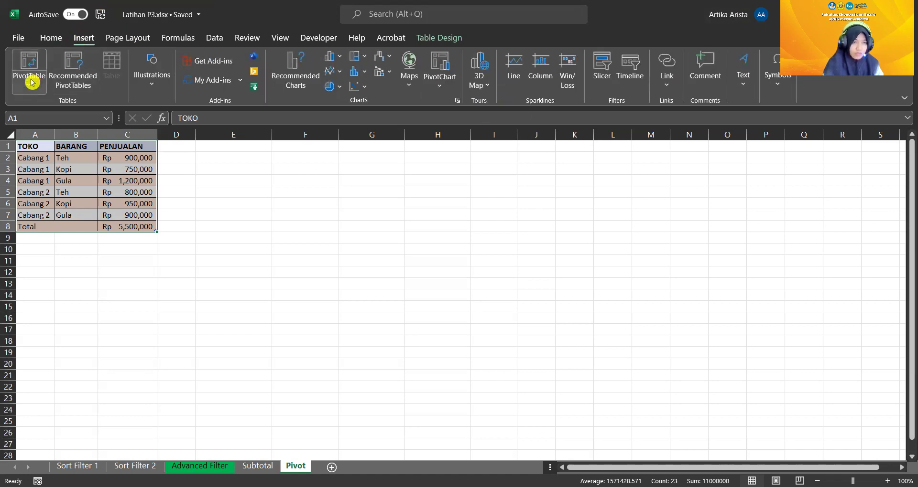
click(32, 82)
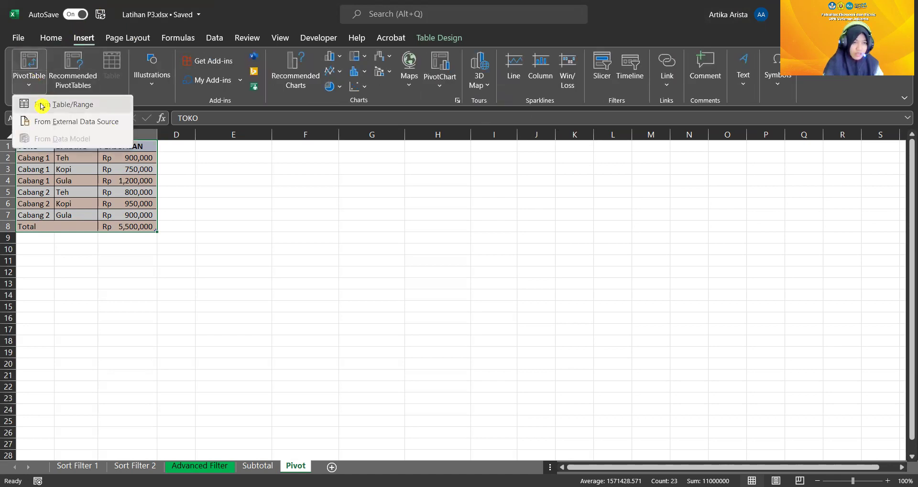
click(43, 105)
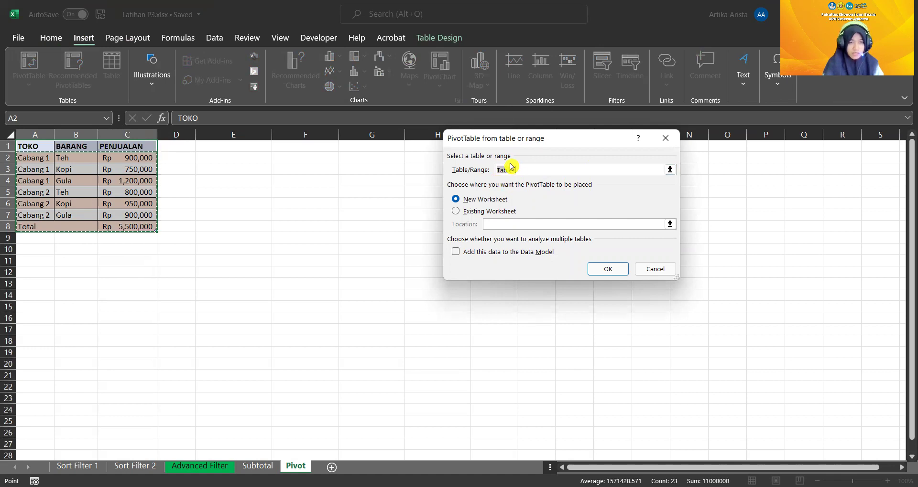
click(504, 211)
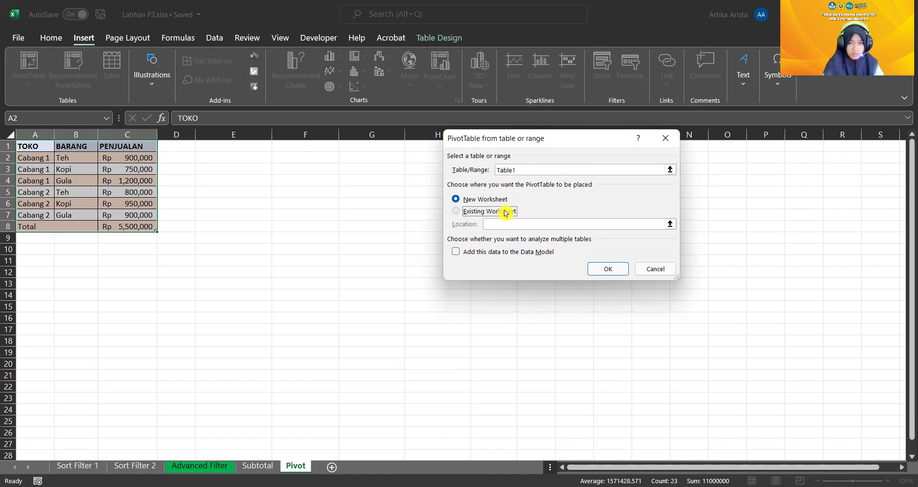
click(501, 224)
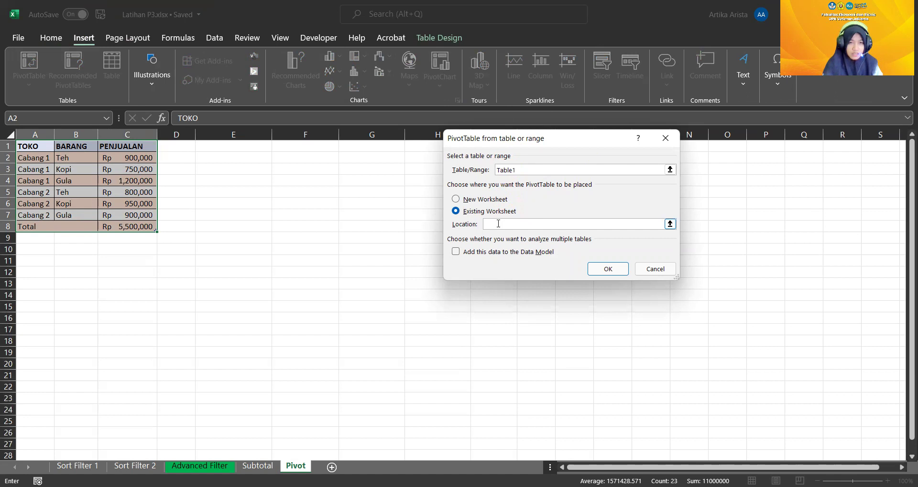
click(261, 240)
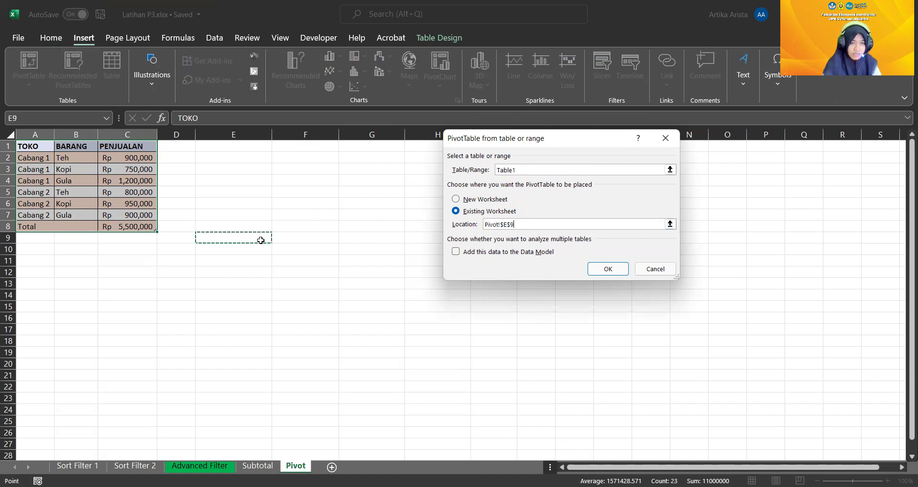
click(606, 268)
click(720, 233)
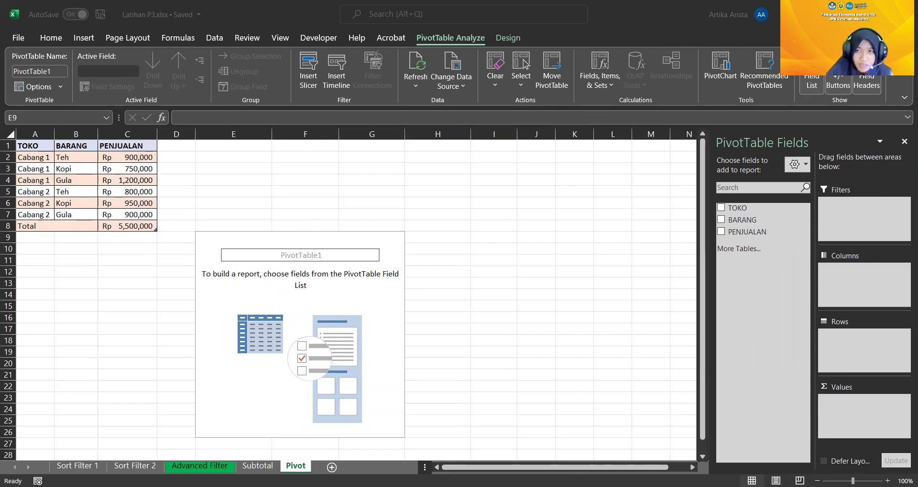
Add TOKO, BARANG and PENJUALAN to PivotTable1 and move TOKO to Column Labels.
click(781, 233)
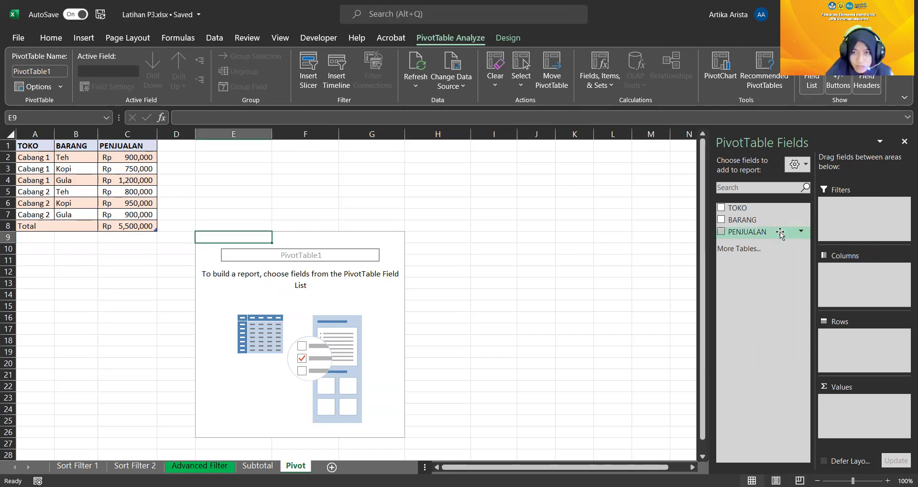
click(721, 208)
click(720, 219)
click(721, 233)
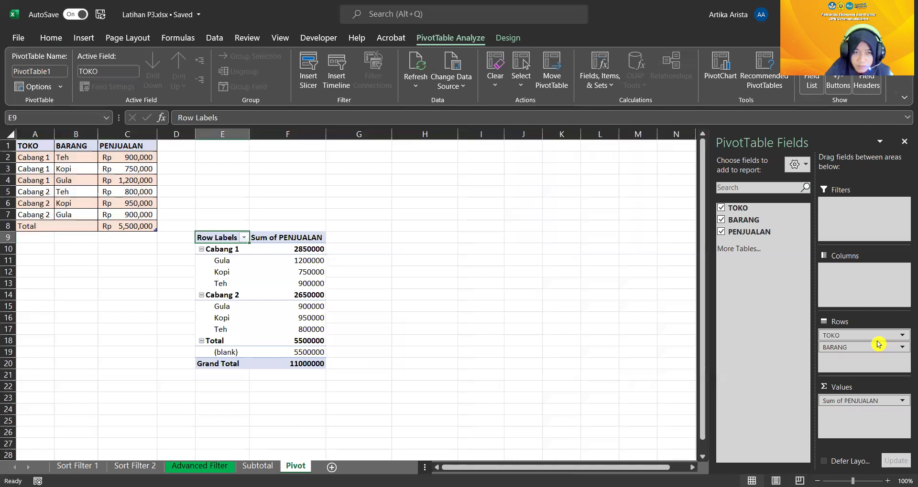
click(841, 336)
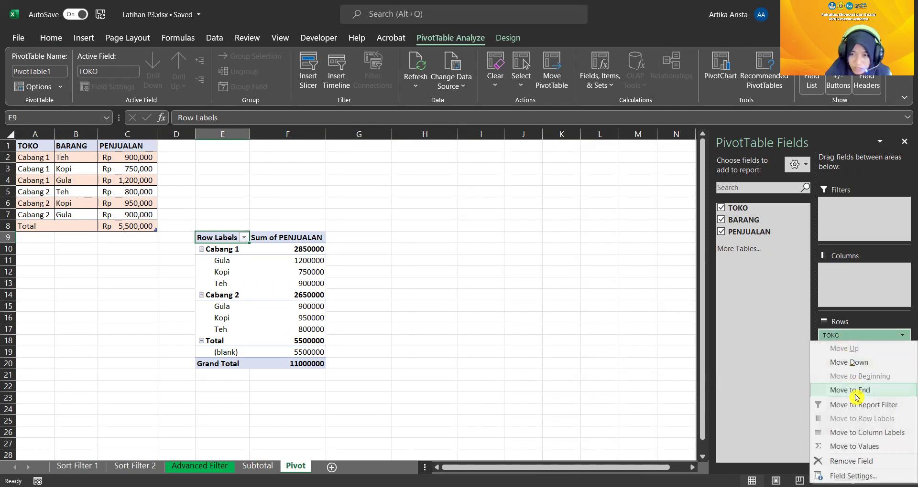
click(867, 433)
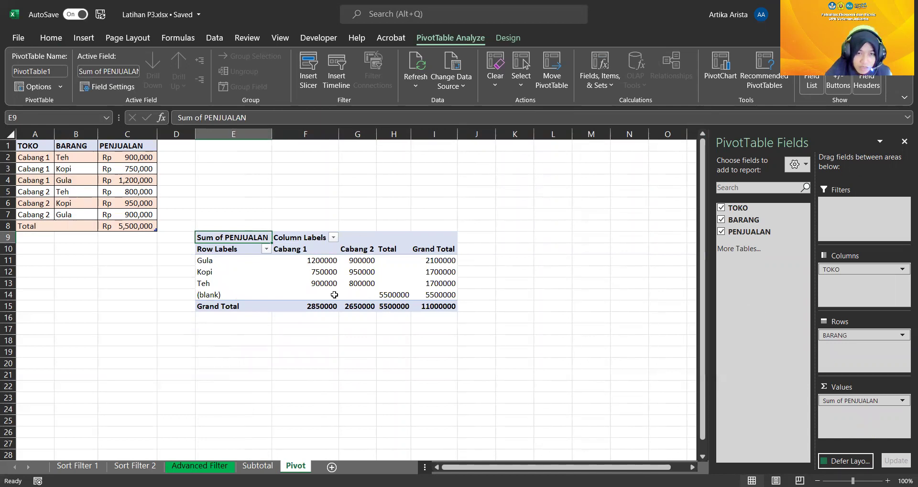
click(196, 295)
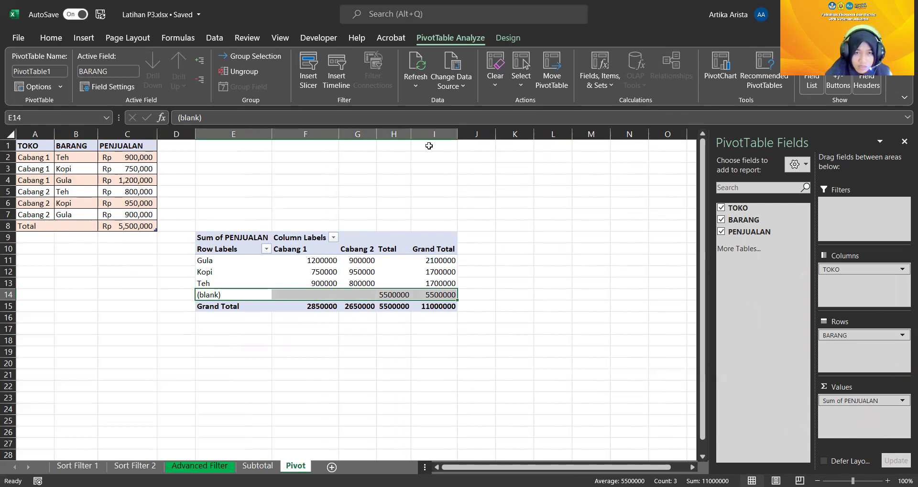
Try deleting the pivot's (blank) row, then undo back past PivotTable1 and the table style.
right_click(8, 294)
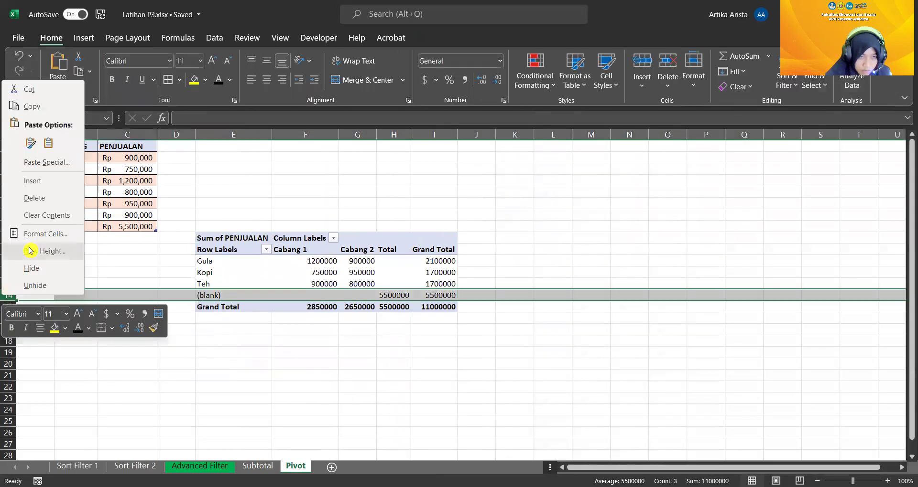
click(54, 193)
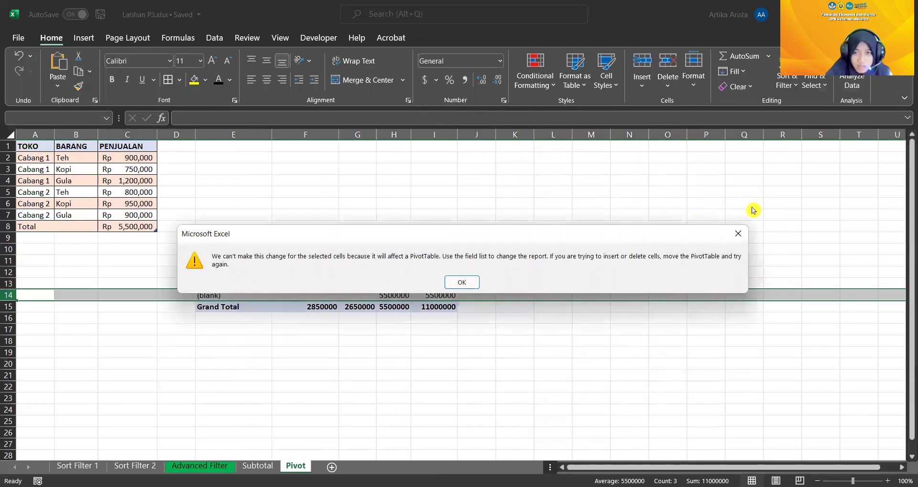
click(737, 234)
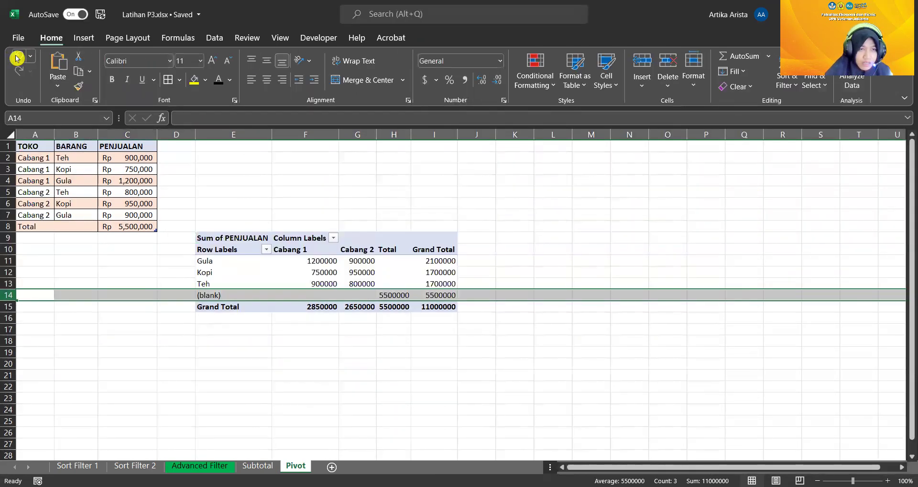
click(14, 57)
click(16, 58)
click(16, 58)
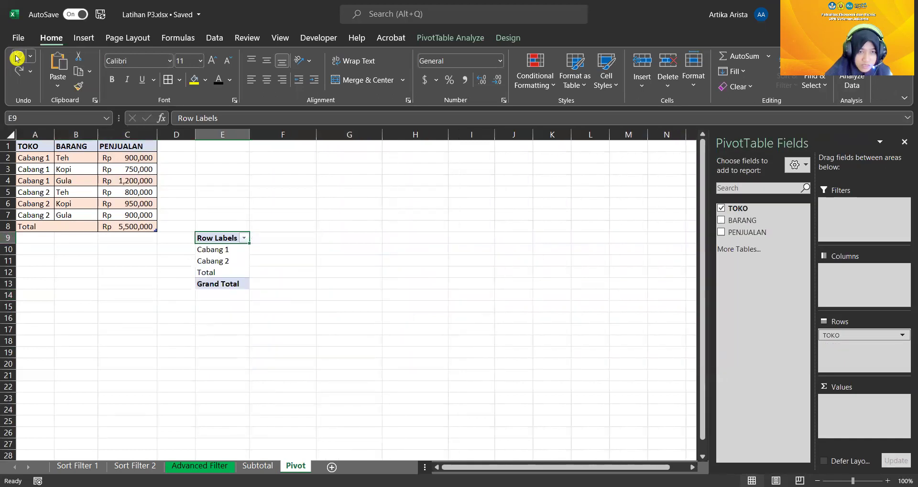
click(16, 58)
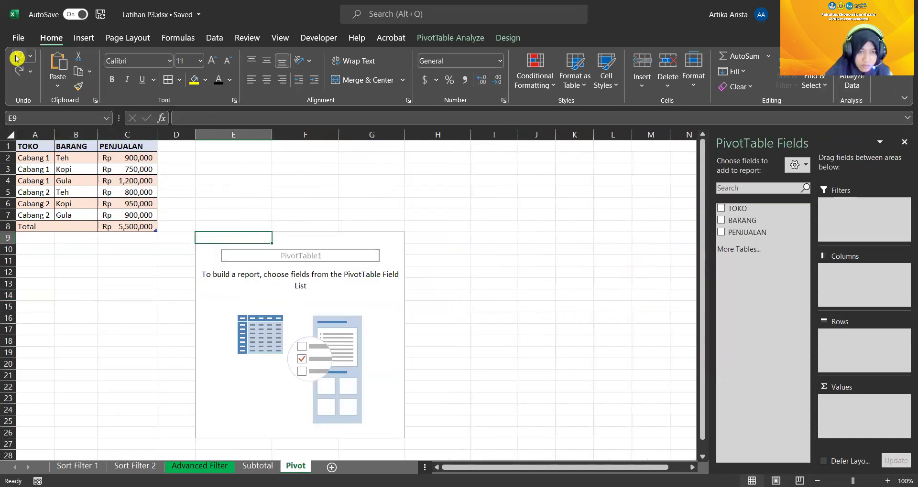
click(16, 58)
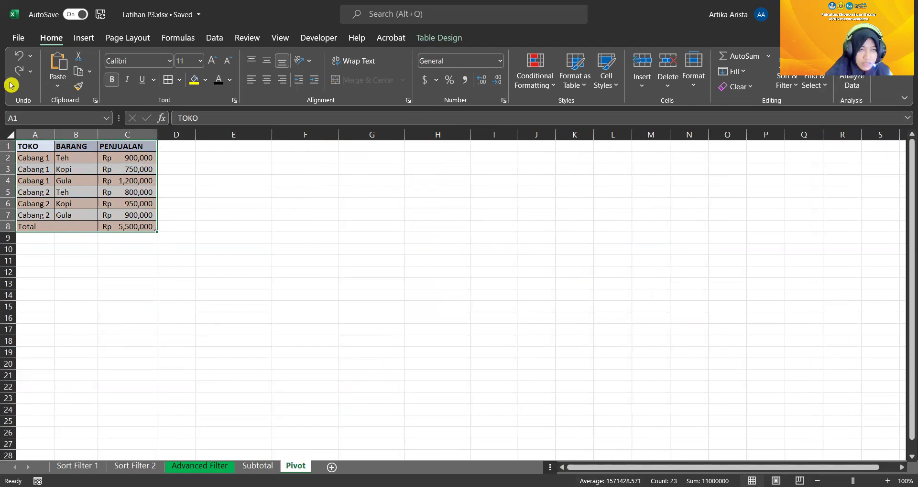
click(18, 55)
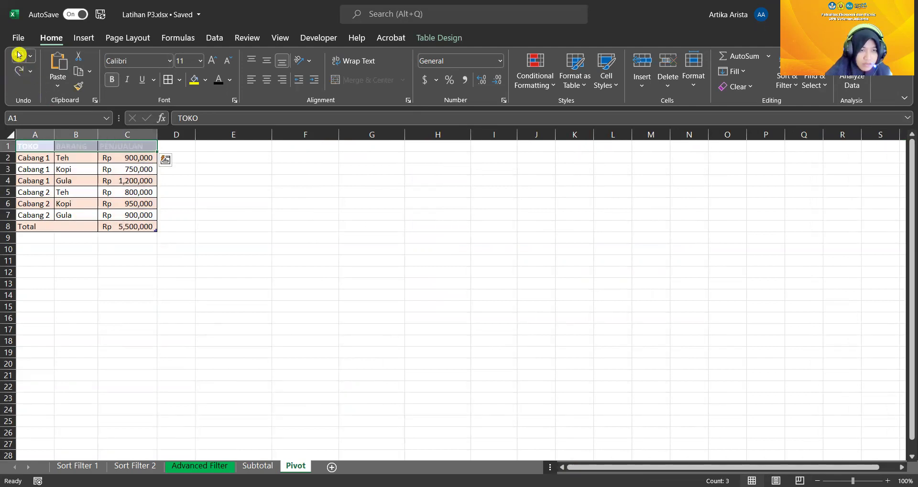
click(18, 55)
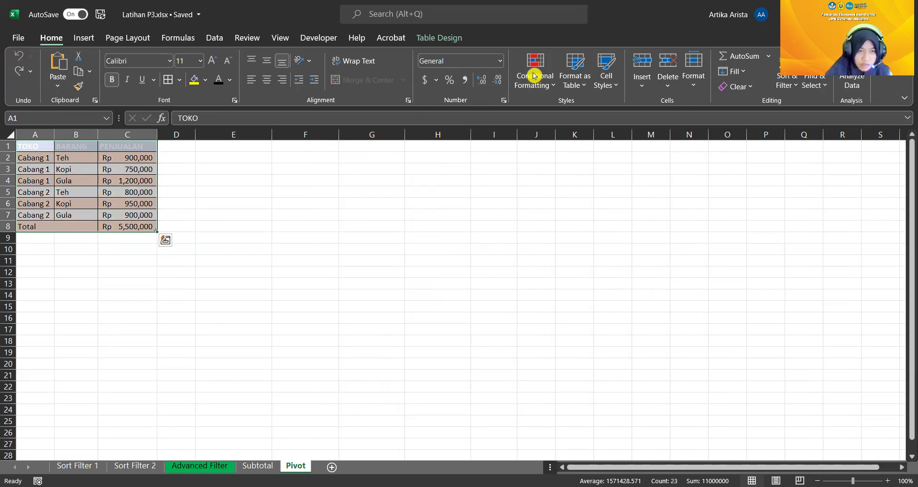
Apply a medium orange table style to the sales data A1:C7.
drag(33, 151, 136, 216)
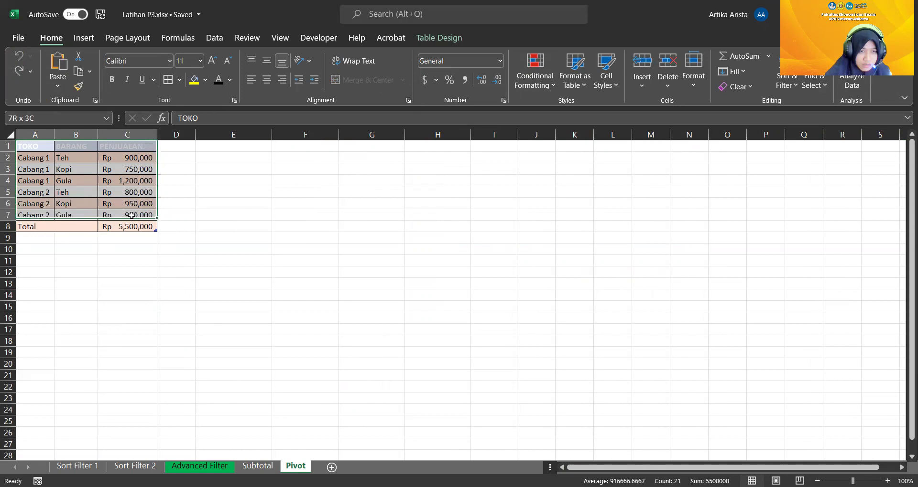
click(80, 67)
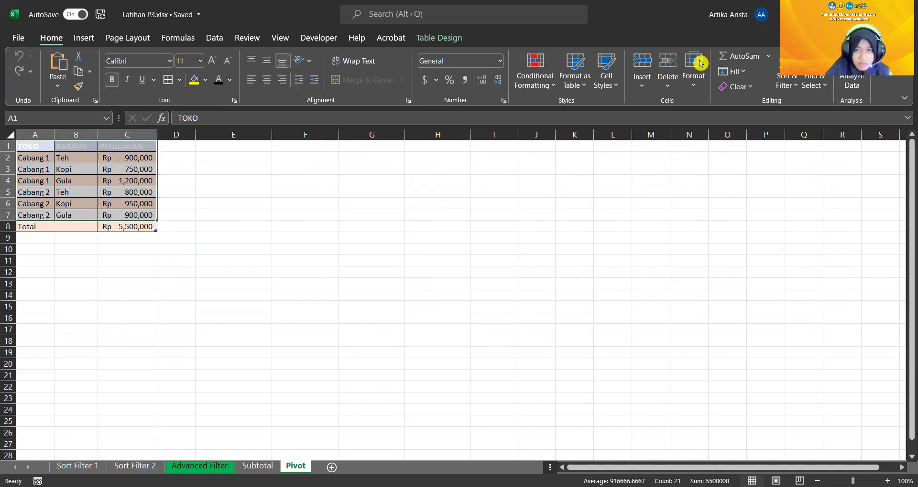
click(576, 81)
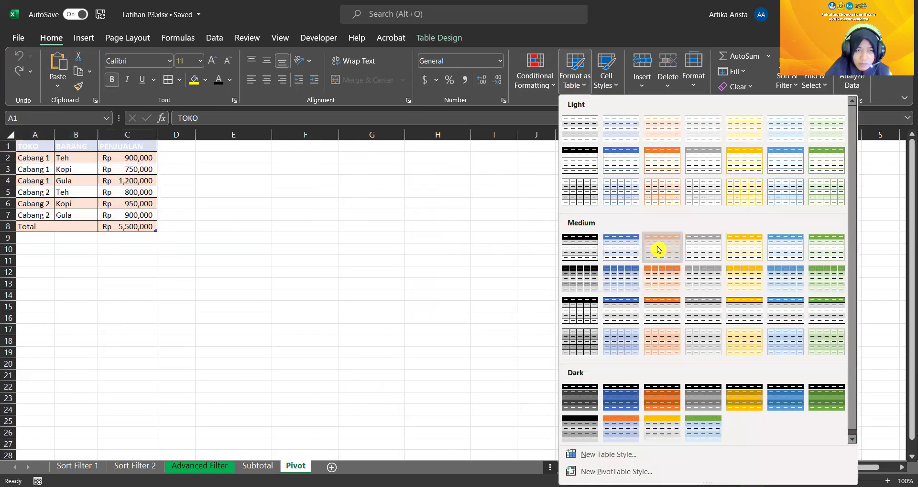
click(658, 249)
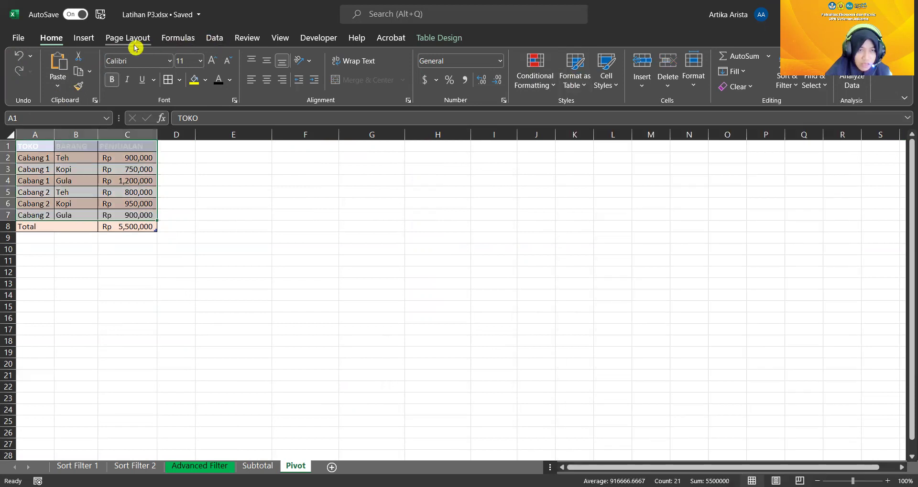
click(85, 40)
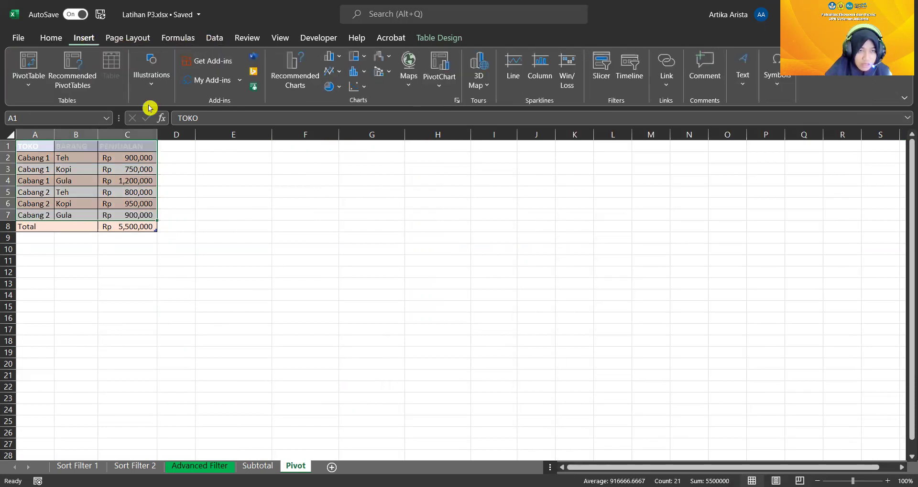
Create a new PivotTable from Table1 at cell E10 of the Pivot sheet.
click(34, 67)
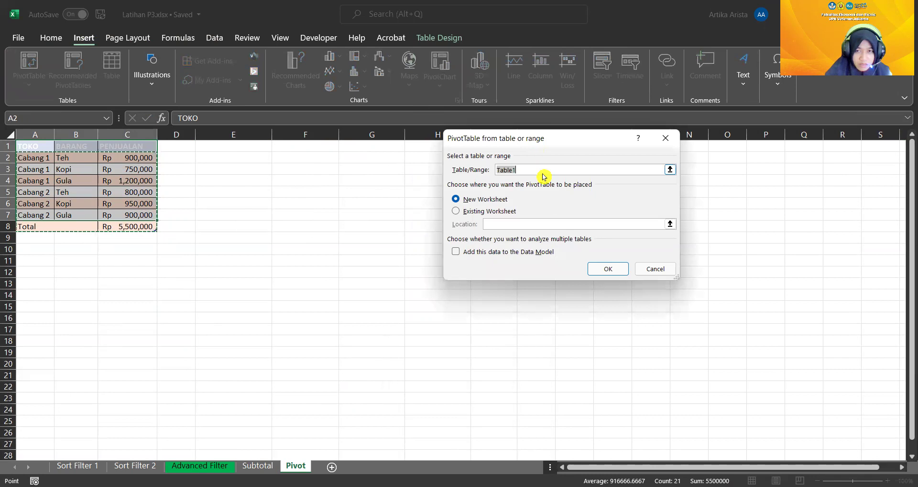
click(505, 212)
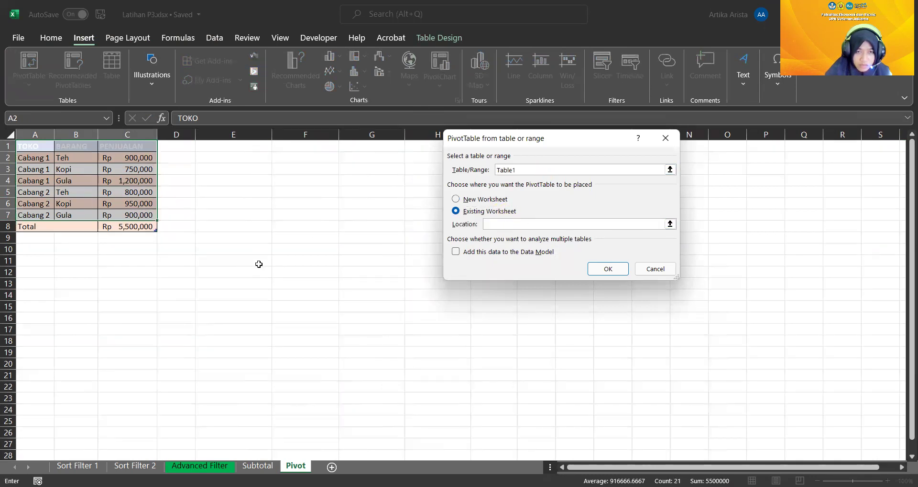
click(235, 249)
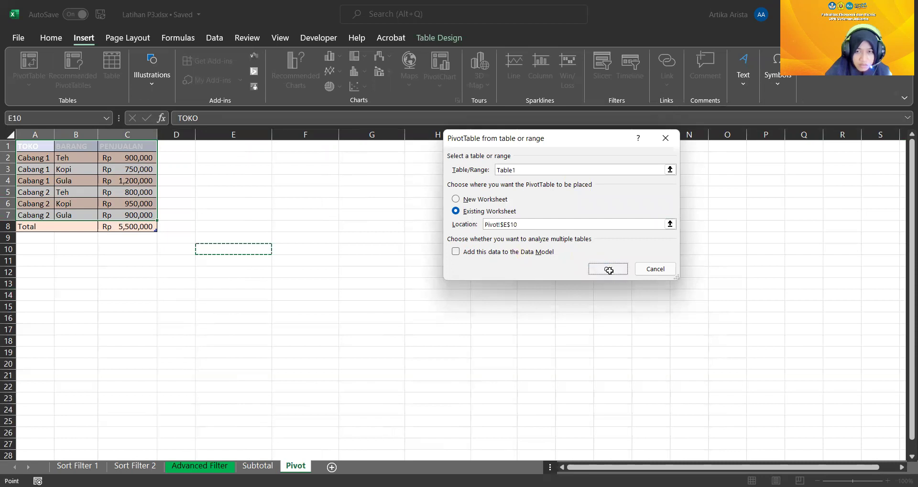
key(Return)
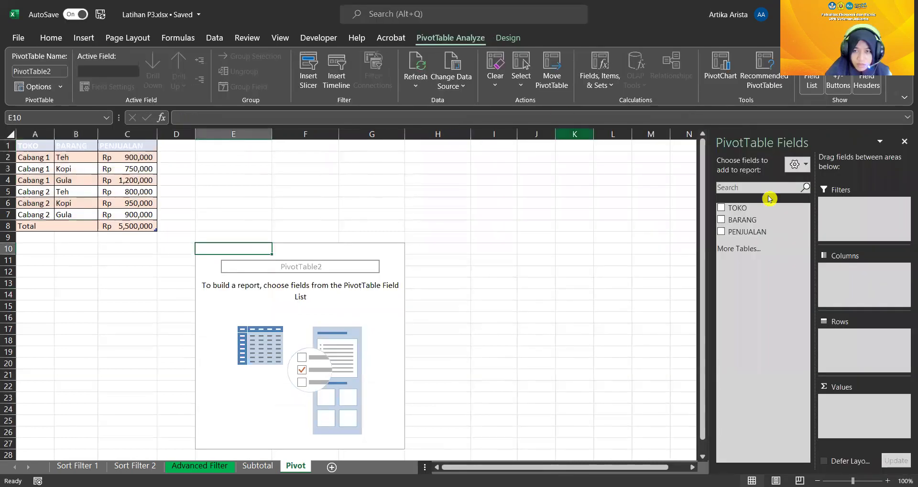
Add TOKO, BARANG and PENJUALAN to the pivot, moving TOKO to Column Labels.
click(720, 208)
click(721, 220)
click(720, 232)
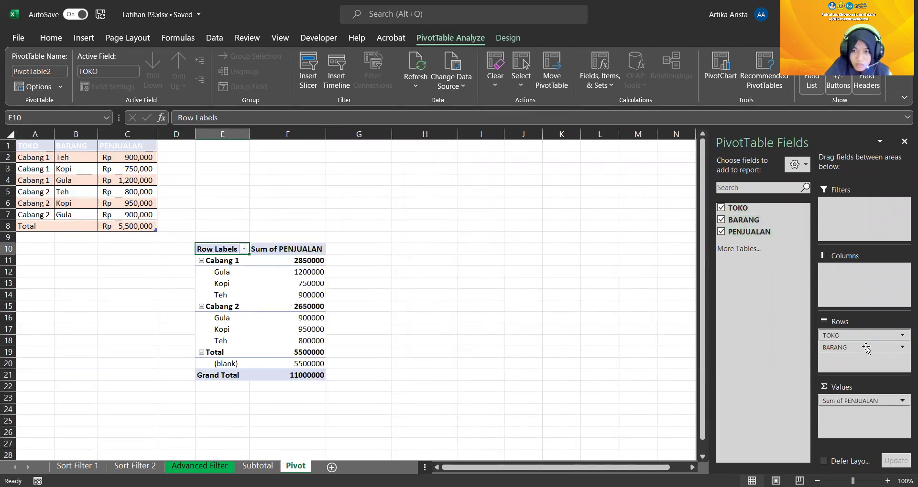
click(867, 335)
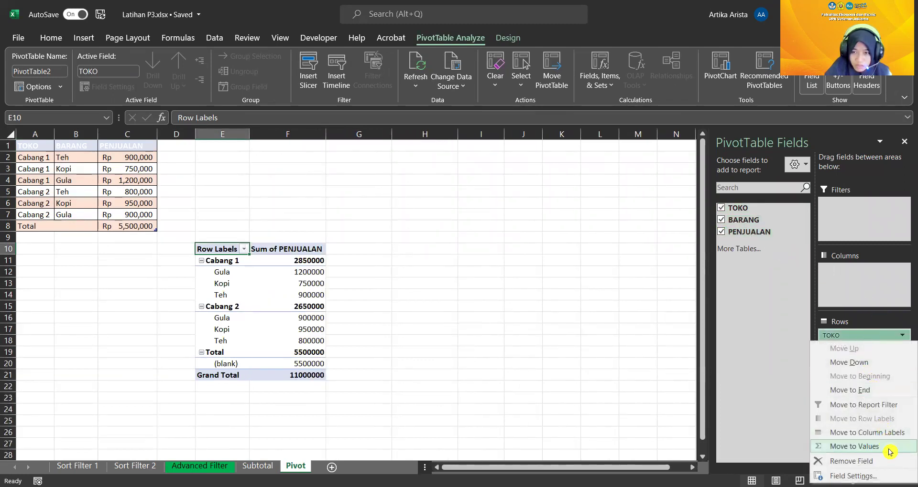
click(884, 439)
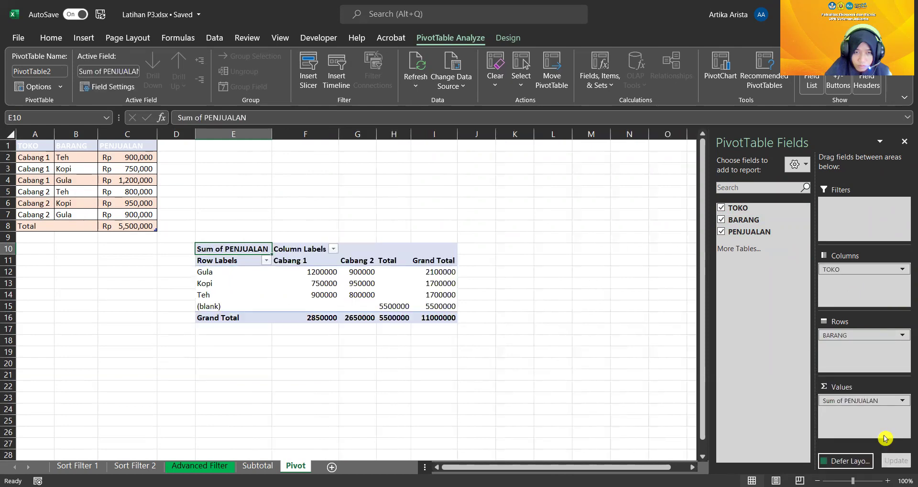
click(214, 306)
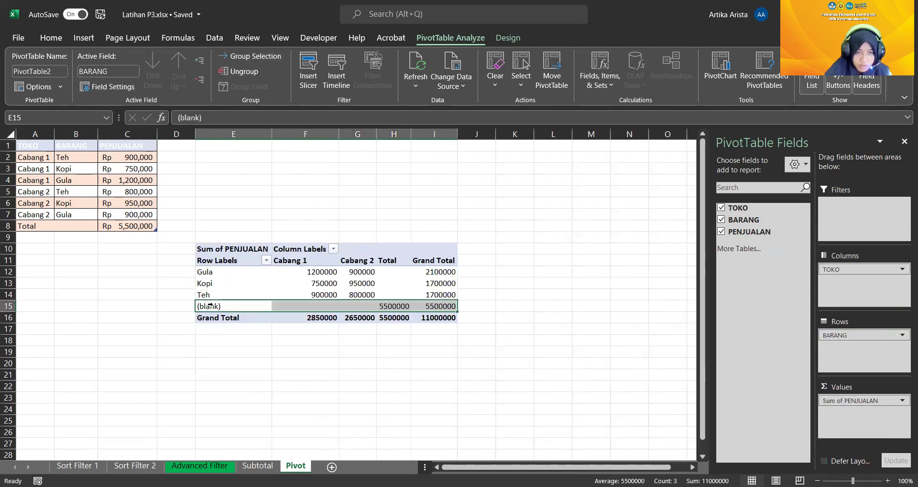
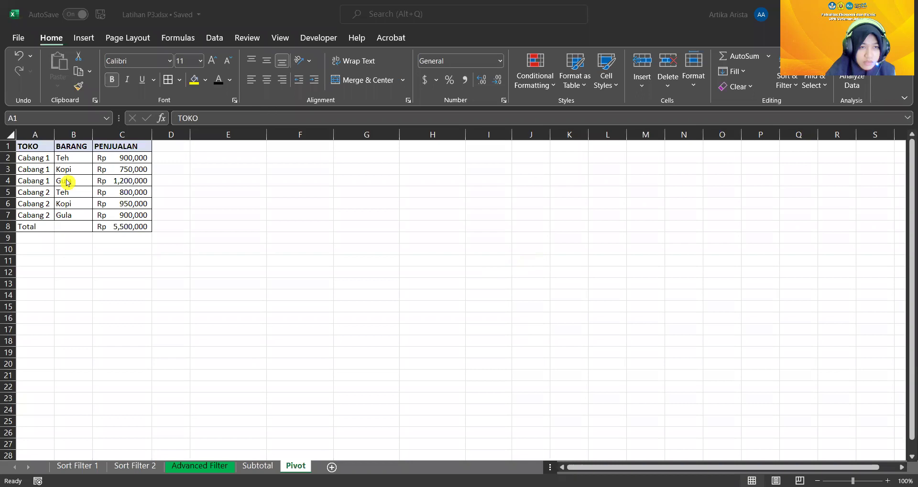
Format the sales range A1:C7 as a table with an orange Medium style and headers.
click(33, 146)
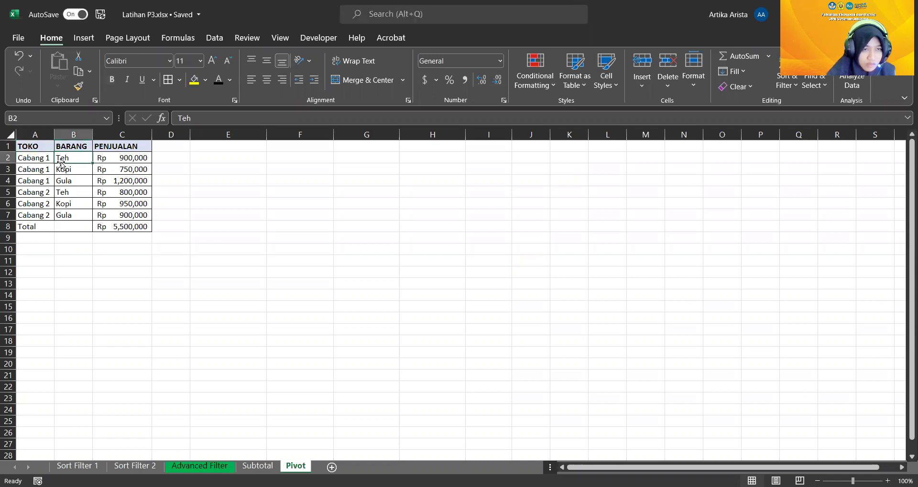
drag(28, 146, 144, 217)
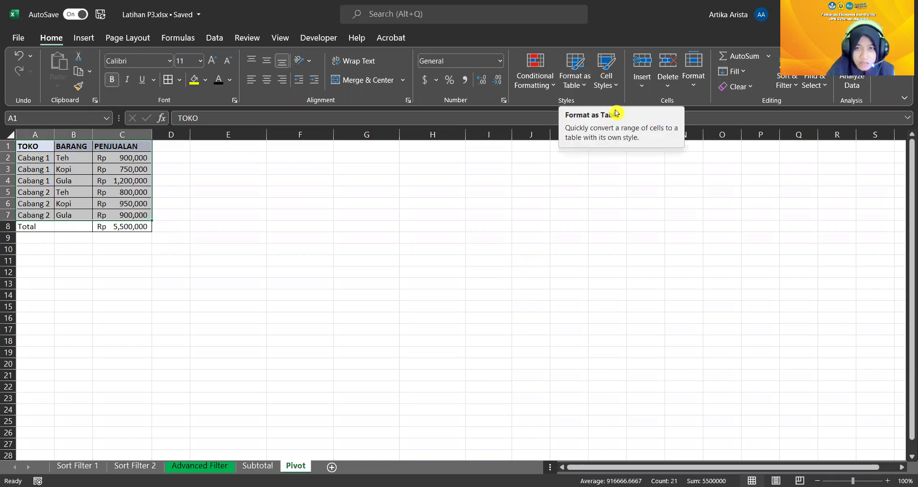
click(583, 81)
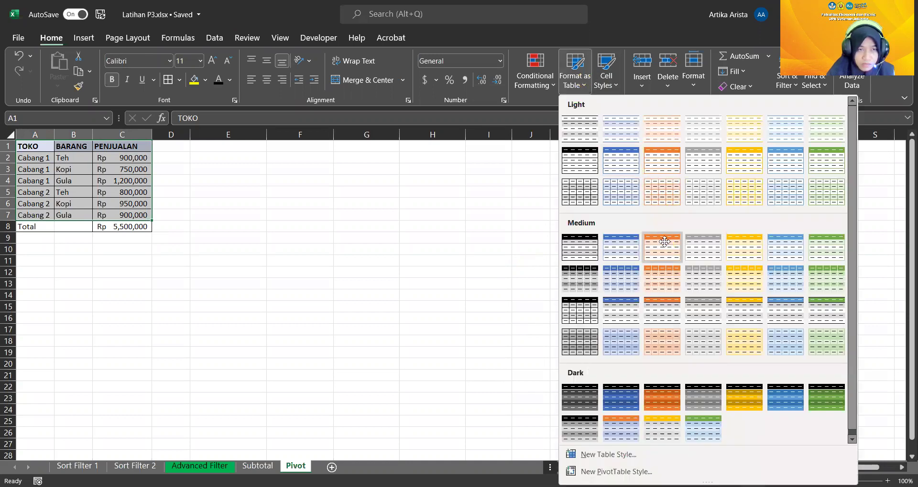
click(664, 242)
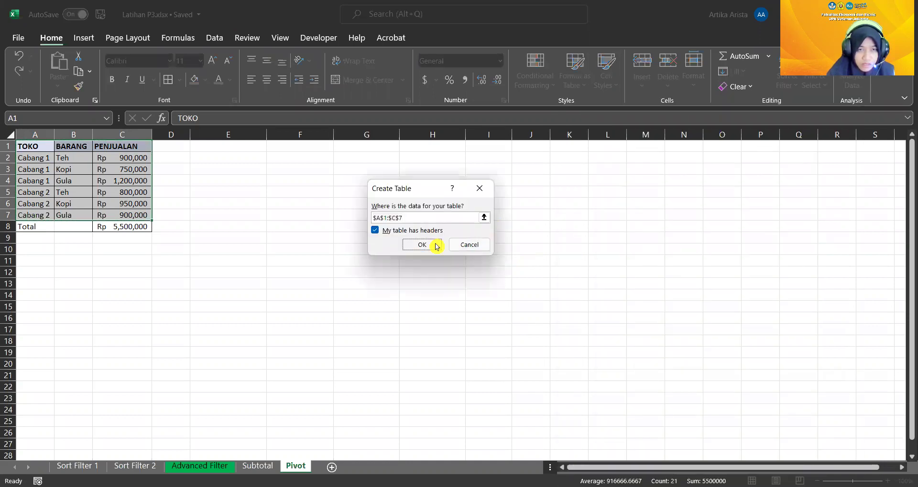
click(436, 245)
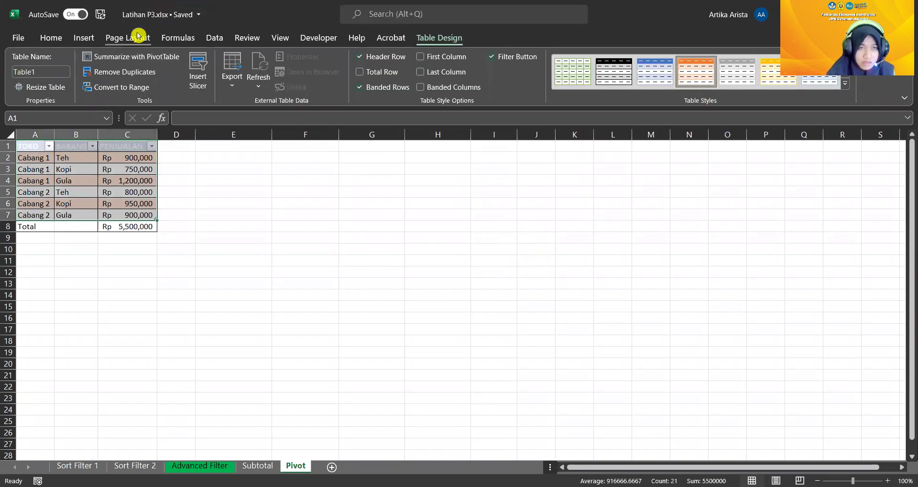
Insert a PivotTable from the sales table at cell E10 on the existing worksheet.
click(92, 38)
click(35, 63)
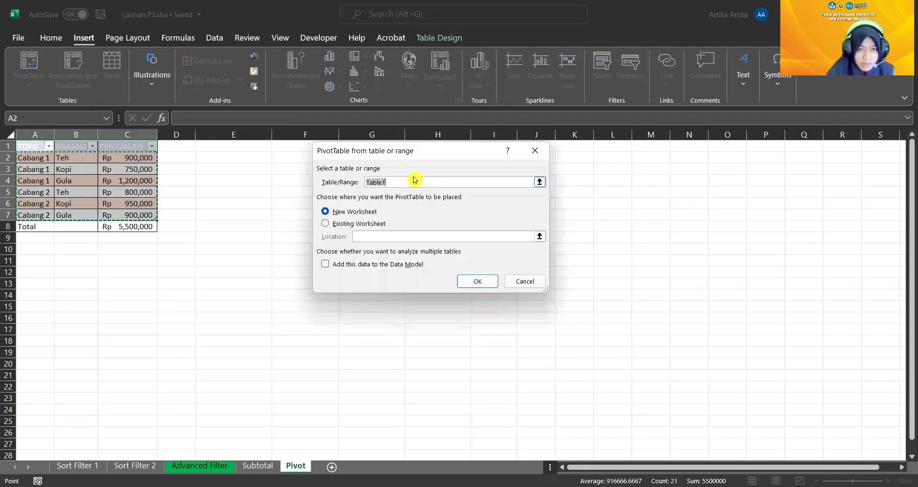
click(375, 224)
click(223, 246)
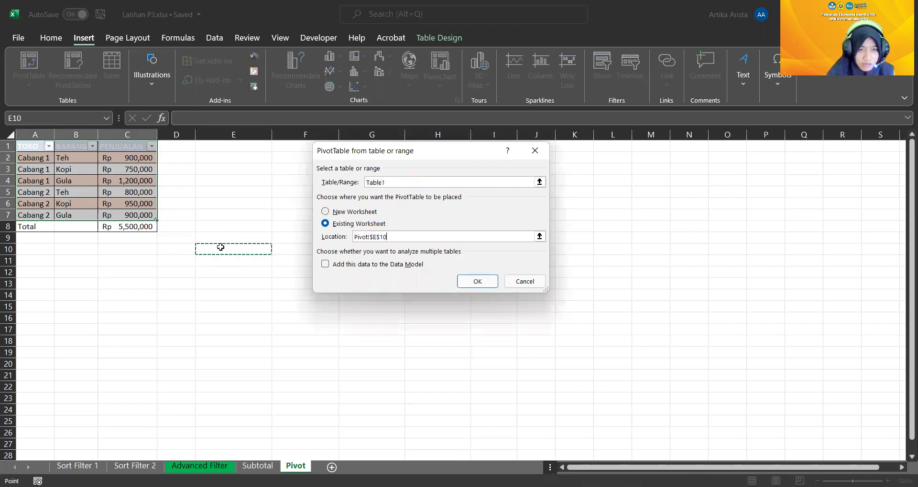
click(475, 283)
Add TOKO and BARANG as row fields and PENJUALAN as summed values.
click(721, 208)
click(721, 220)
click(721, 231)
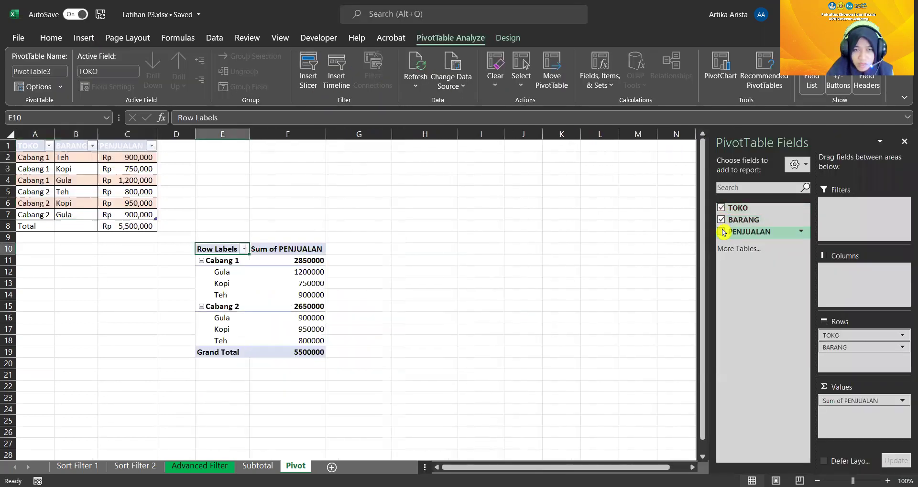
Move the TOKO field to Column Labels, giving a BARANG-by-Cabang cross-tab.
click(876, 336)
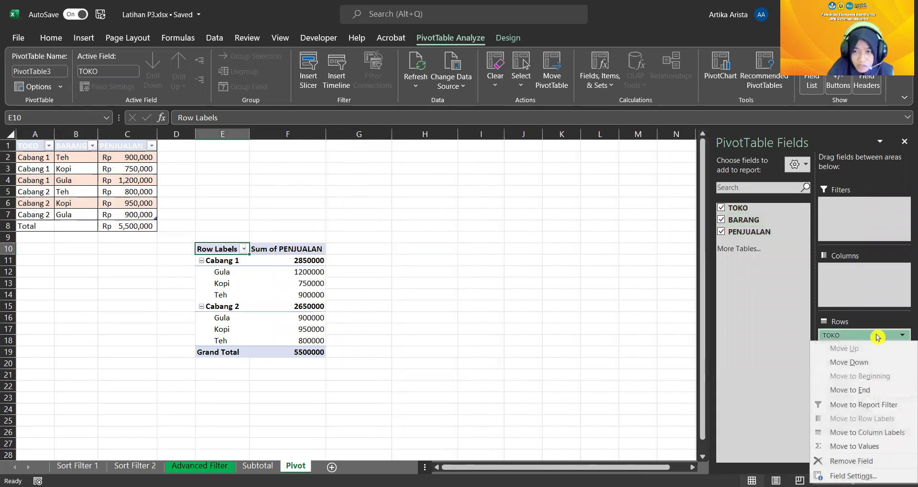
click(892, 433)
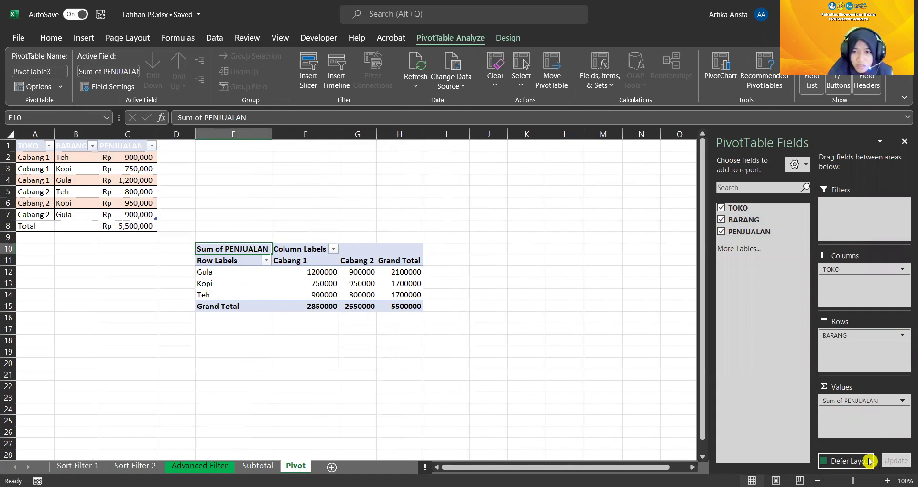
click(795, 164)
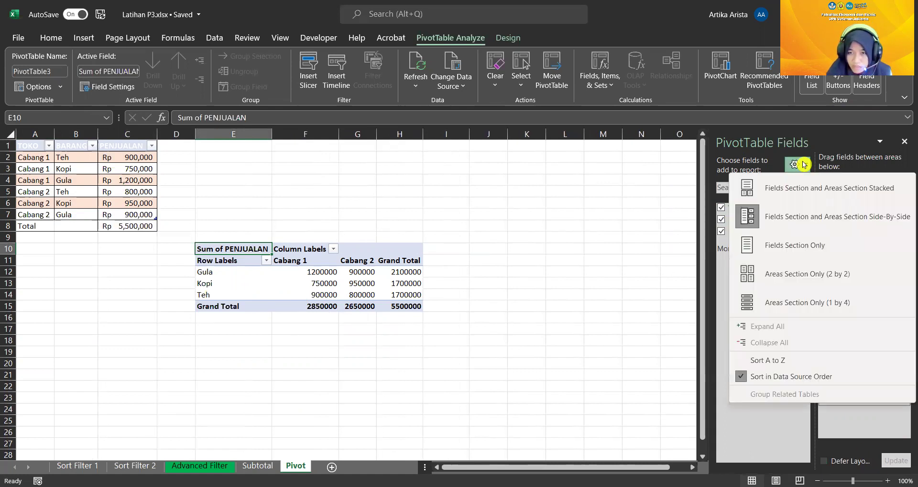
click(311, 273)
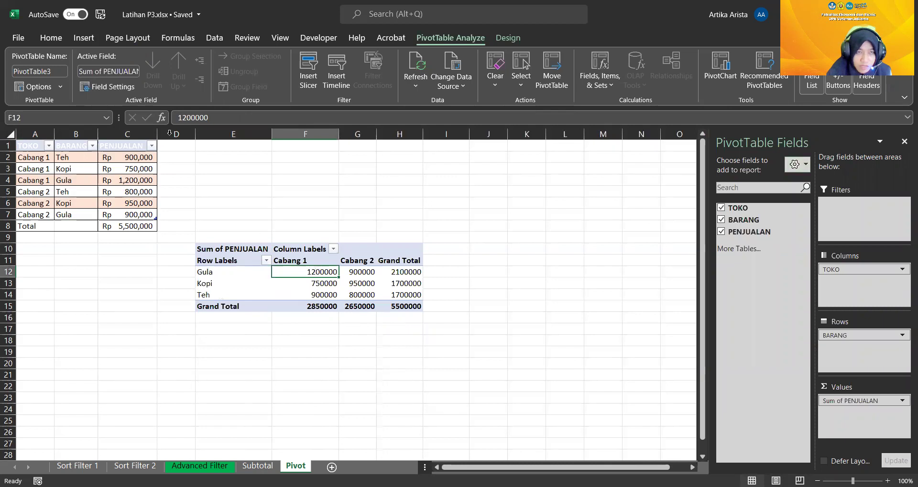
Apply Accounting number format to the PivotTable's sales values and grand totals.
drag(307, 271, 388, 307)
click(51, 37)
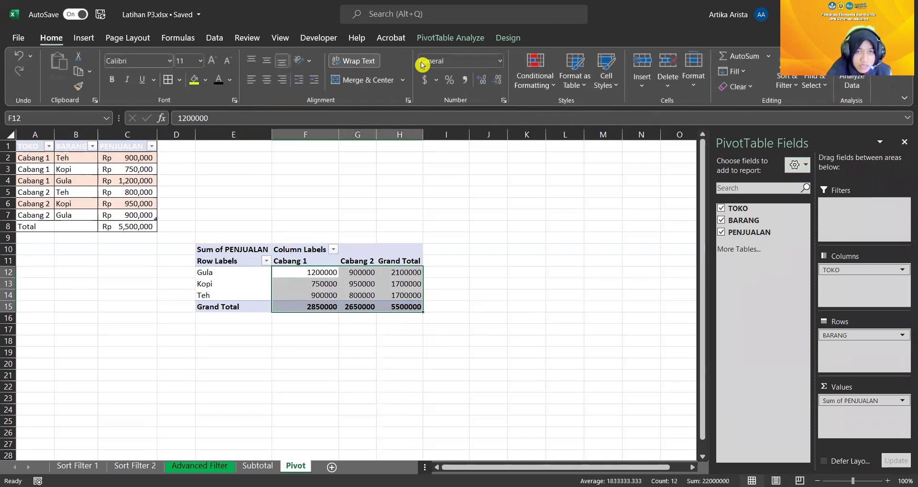
click(499, 61)
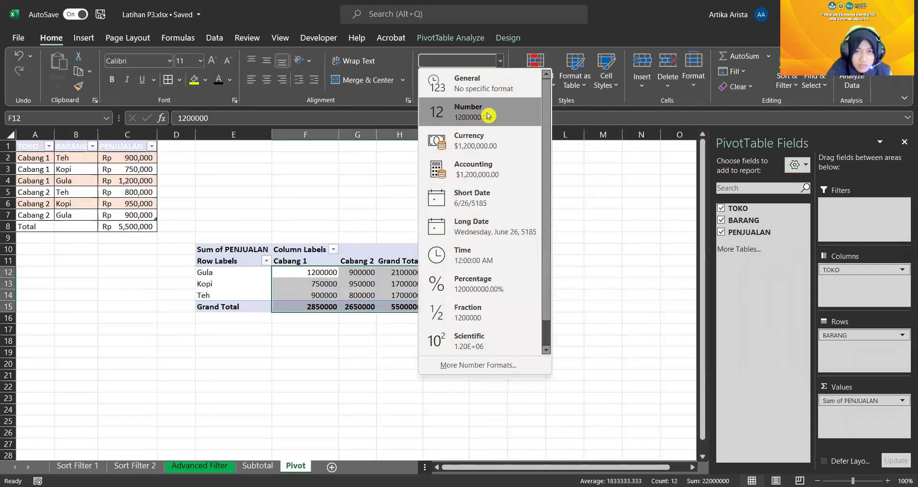
click(502, 176)
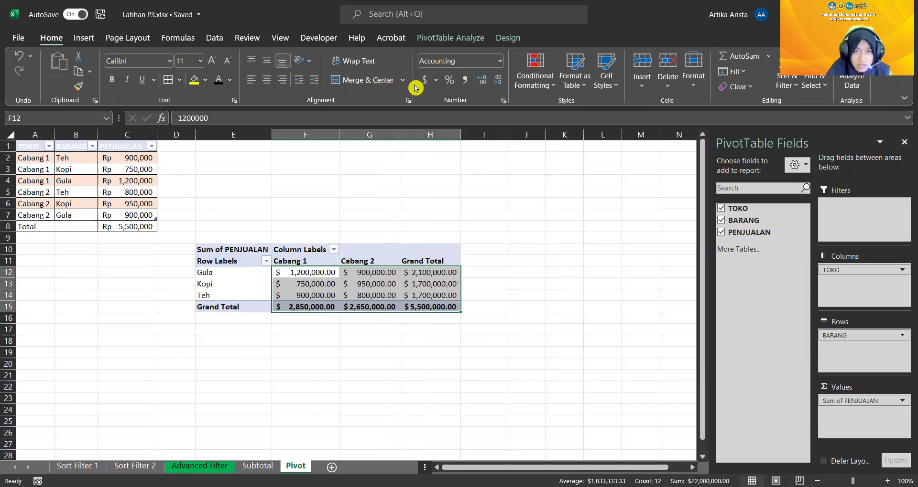
Change the Accounting symbol to Rp Indonesian in More Accounting Formats.
click(436, 80)
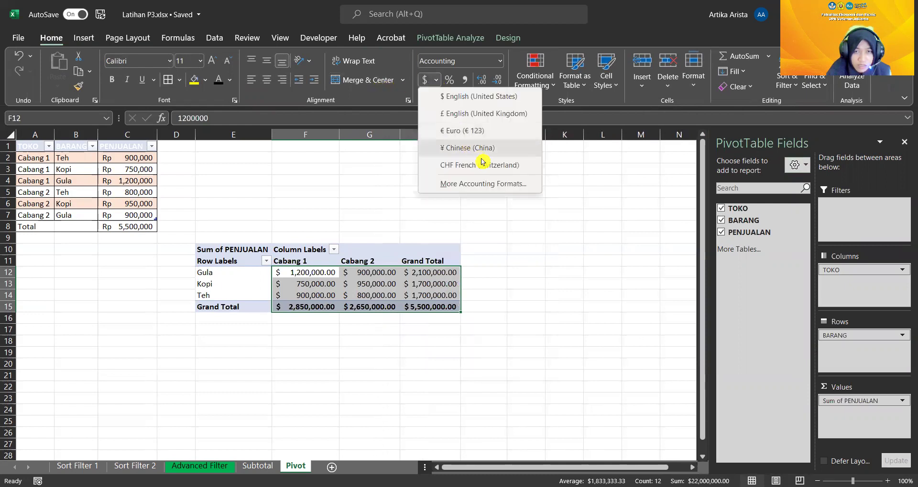
click(493, 188)
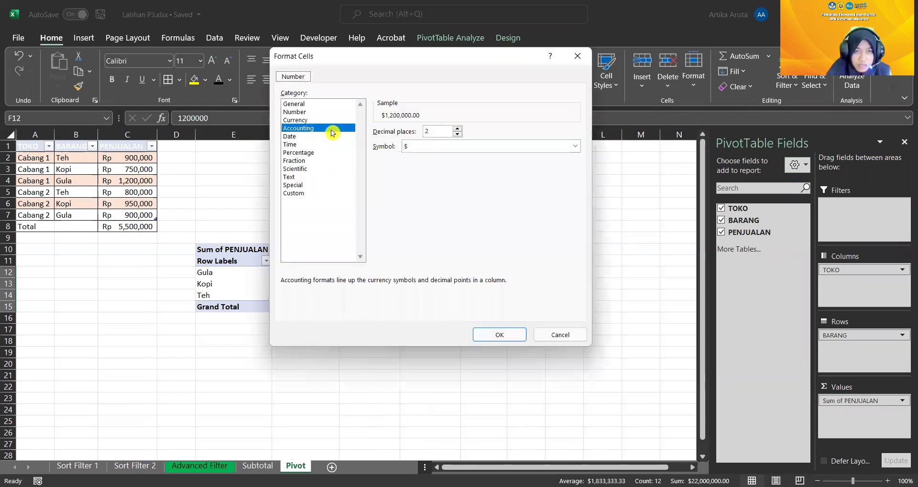
click(575, 146)
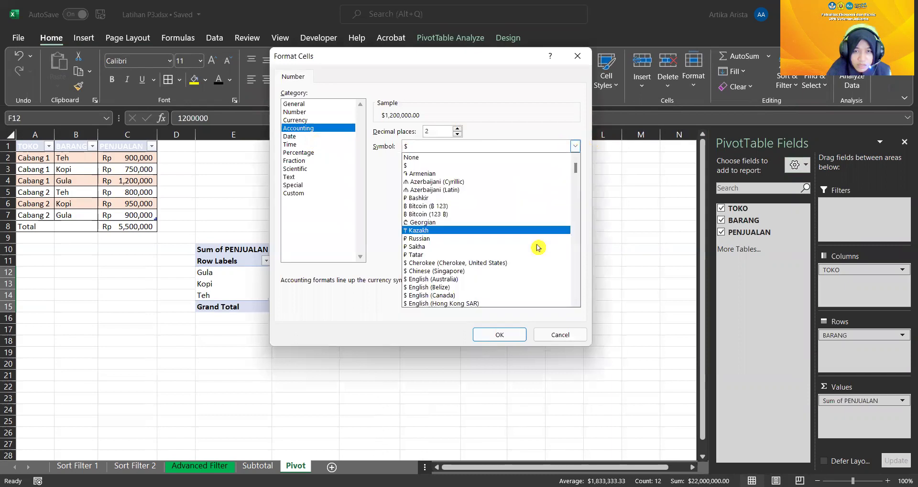
scroll(534, 263, down, 4)
scroll(533, 261, down, 4)
scroll(535, 255, down, 4)
scroll(539, 249, down, 2)
scroll(539, 248, down, 3)
scroll(537, 244, down, 3)
scroll(538, 242, down, 3)
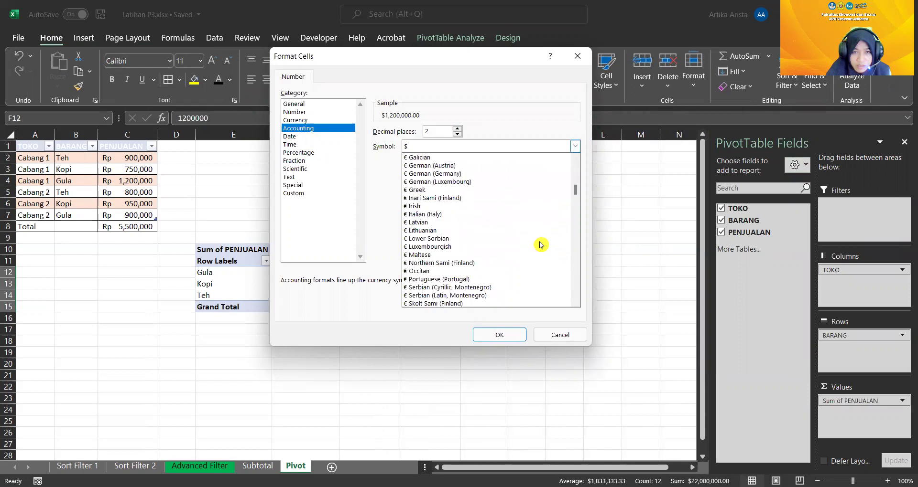
scroll(545, 240, down, 1)
scroll(545, 240, down, 5)
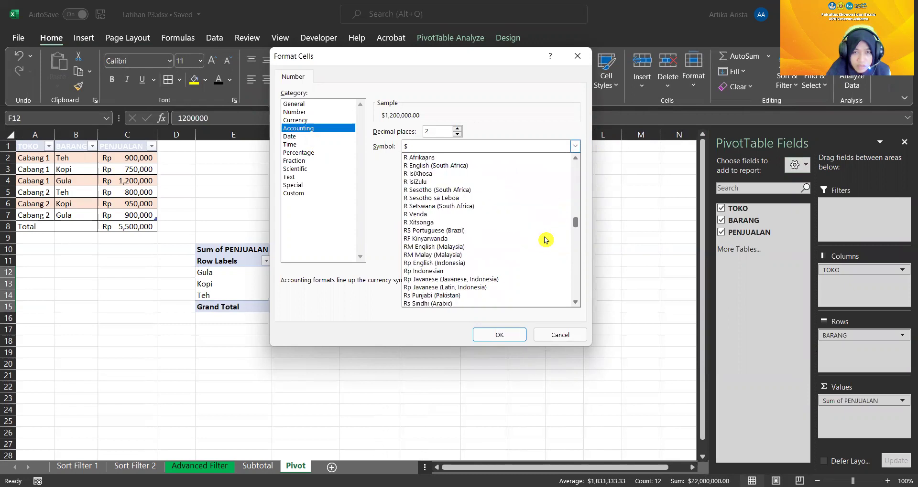
scroll(544, 240, down, 3)
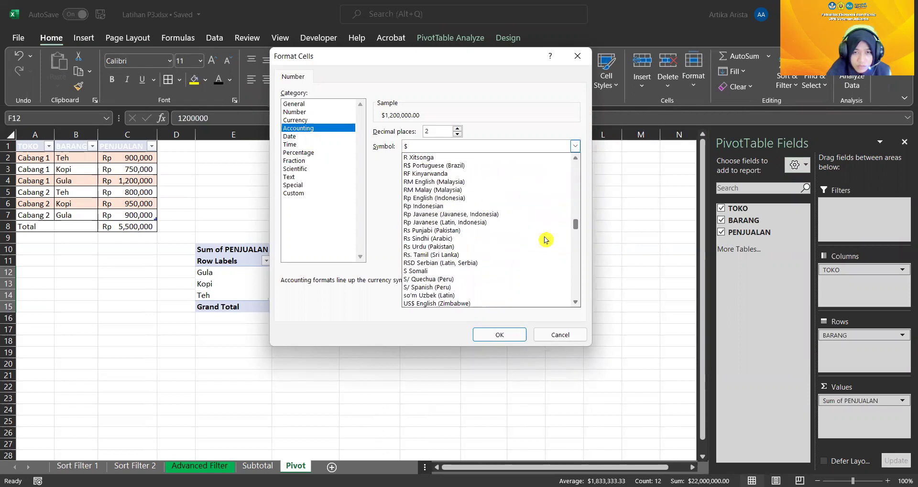
click(480, 206)
click(504, 334)
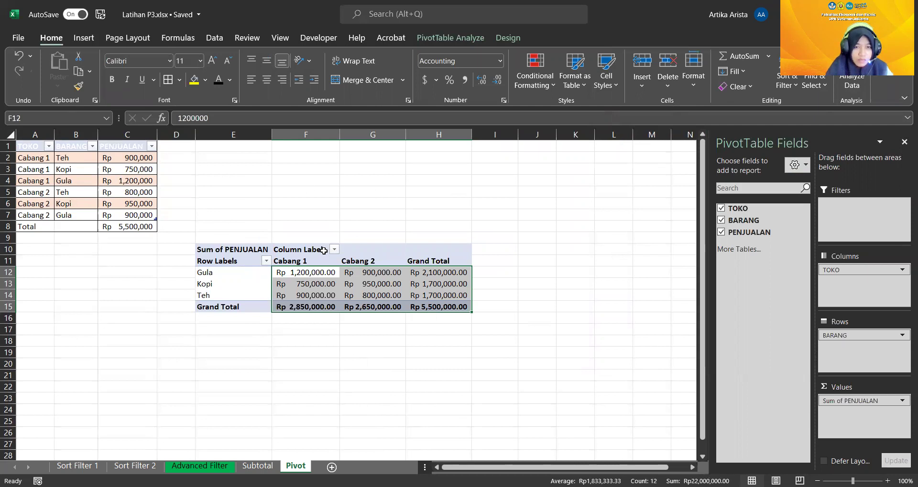
Select the PivotTable's Sum of PENJUALAN header cell at E10.
click(305, 247)
drag(305, 248, 231, 249)
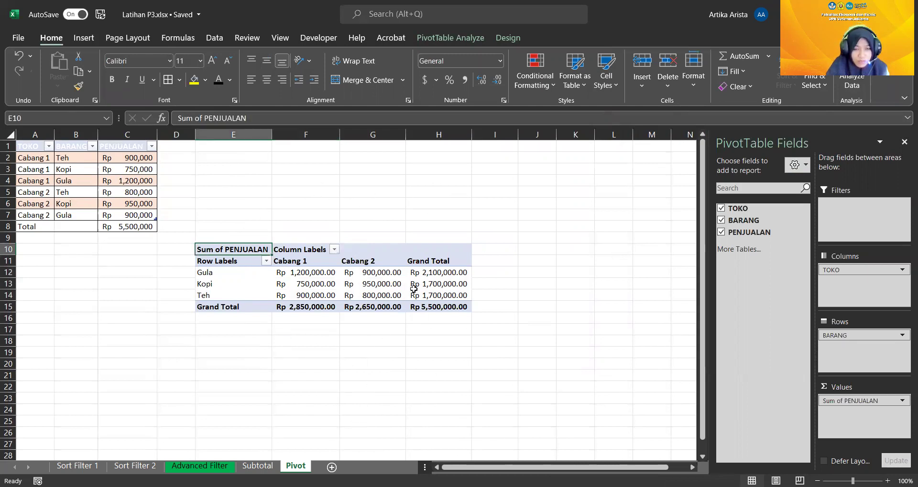
mouse_move(414, 289)
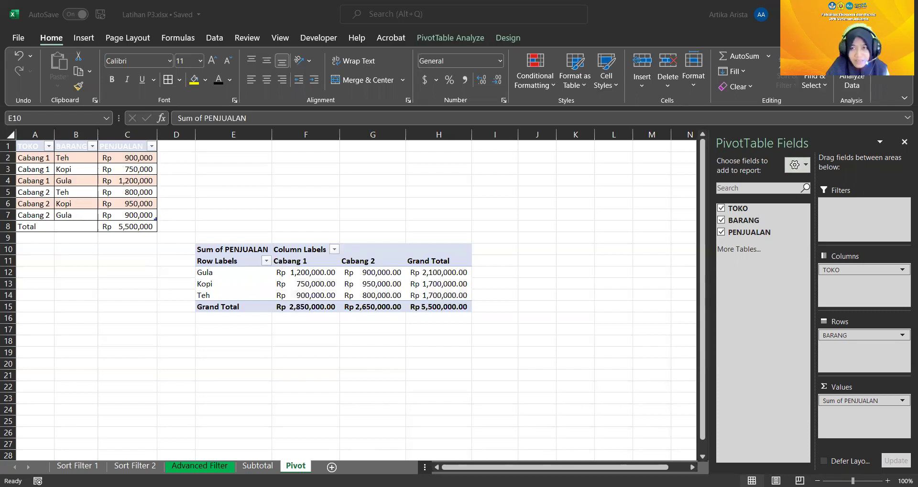
Select the source table's data starting from the TOKO header.
click(10, 25)
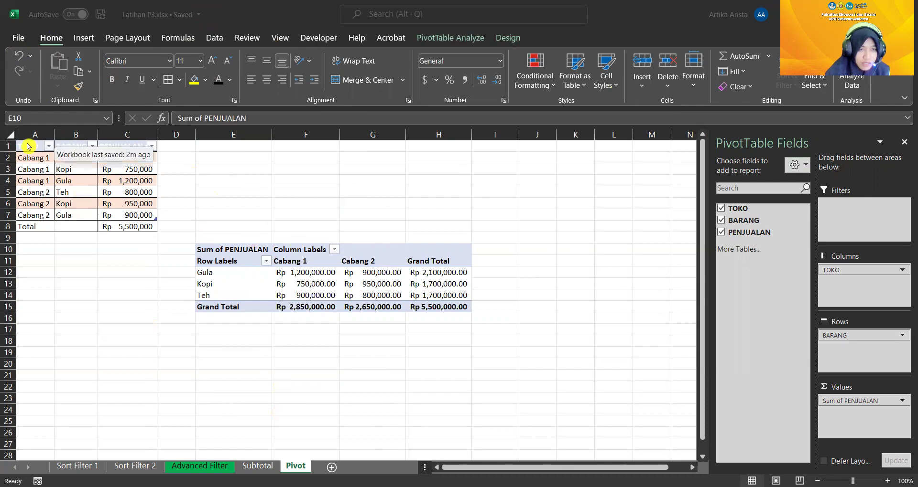
click(28, 157)
mouse_move(28, 146)
mouse_down()
mouse_move(117, 199)
mouse_move(117, 226)
mouse_up()
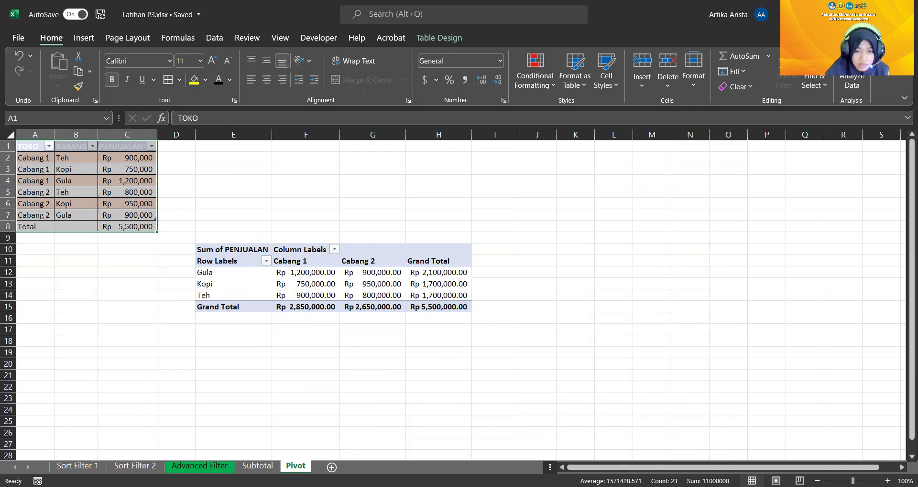
Insert a BARANG slicer, drag it clear of the Grand Total, and select Kopi.
key(alt+Tab)
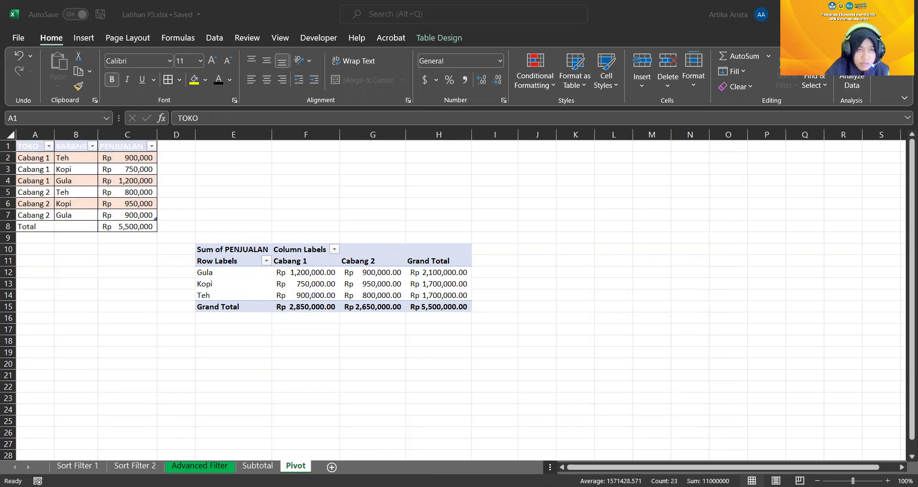
key(alt+Tab)
click(94, 38)
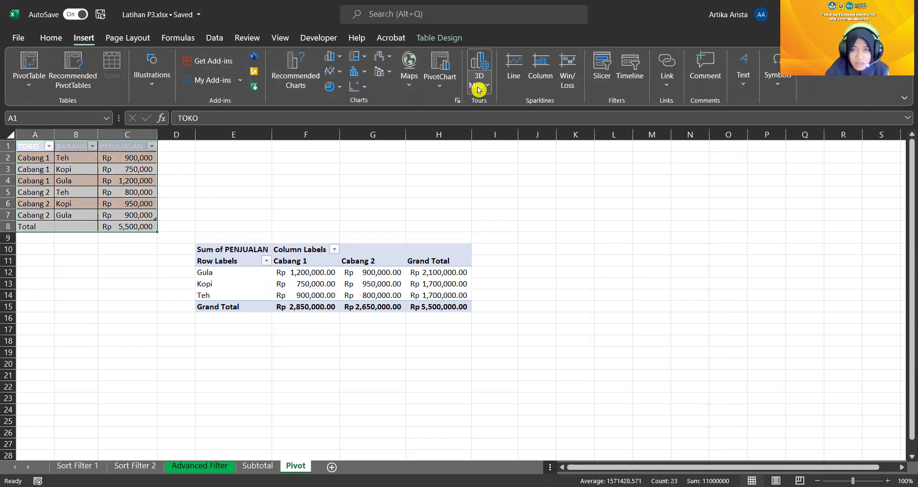
click(603, 67)
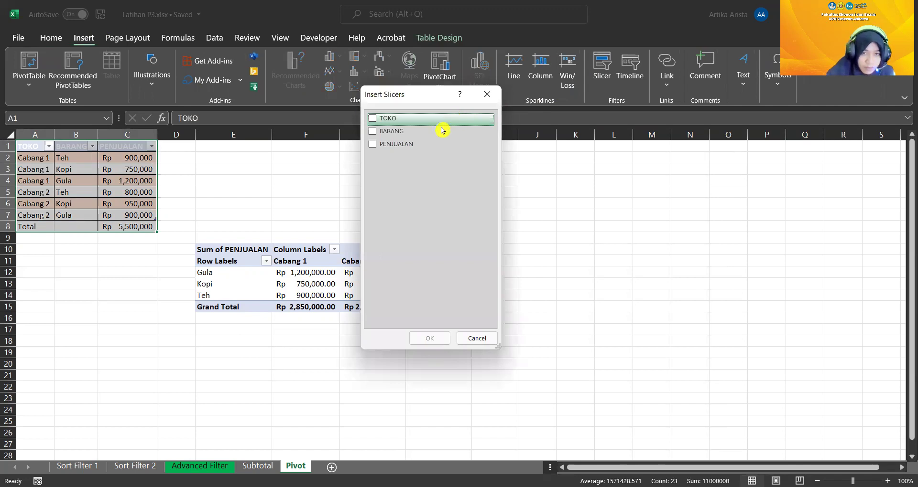
click(373, 131)
click(434, 344)
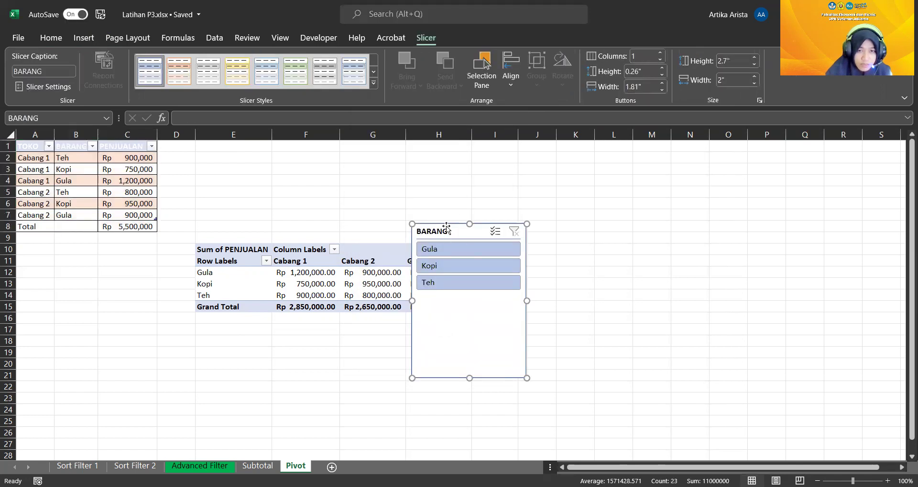
drag(453, 234, 592, 273)
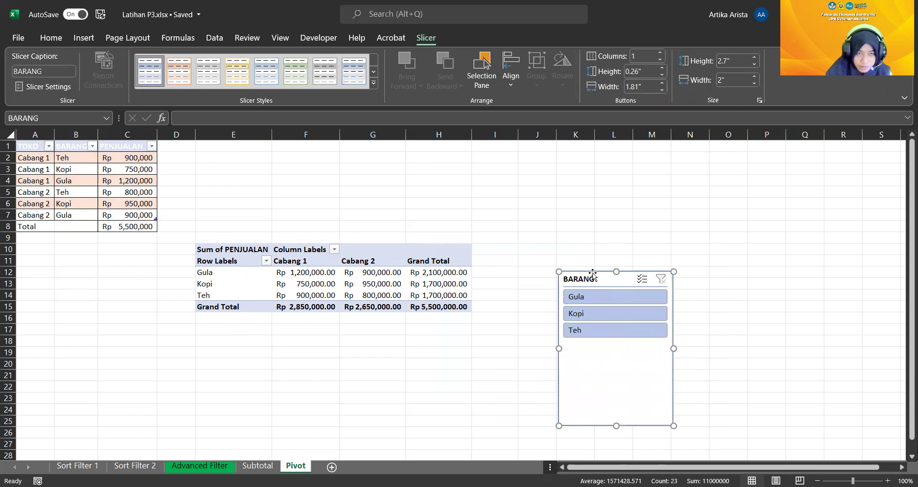
click(596, 315)
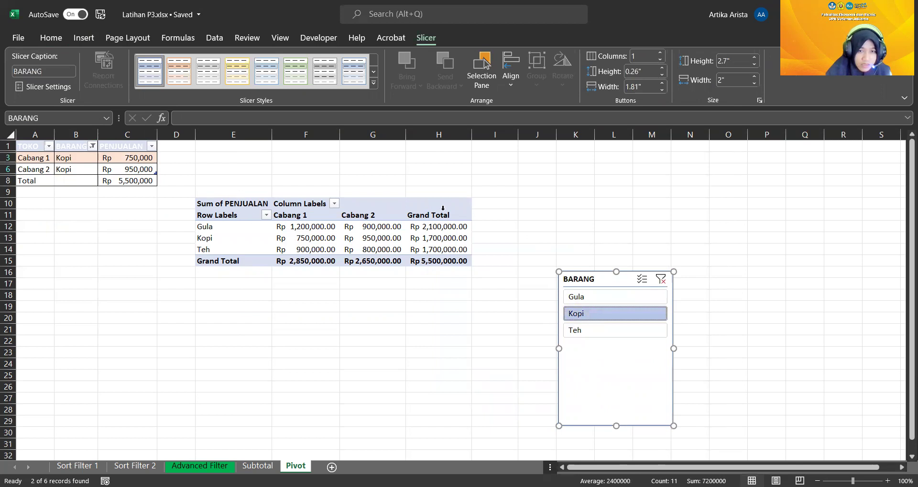
Delete the whole PivotTable, drag the BARANG slicer into its spot, and enable Multi-Select.
click(285, 218)
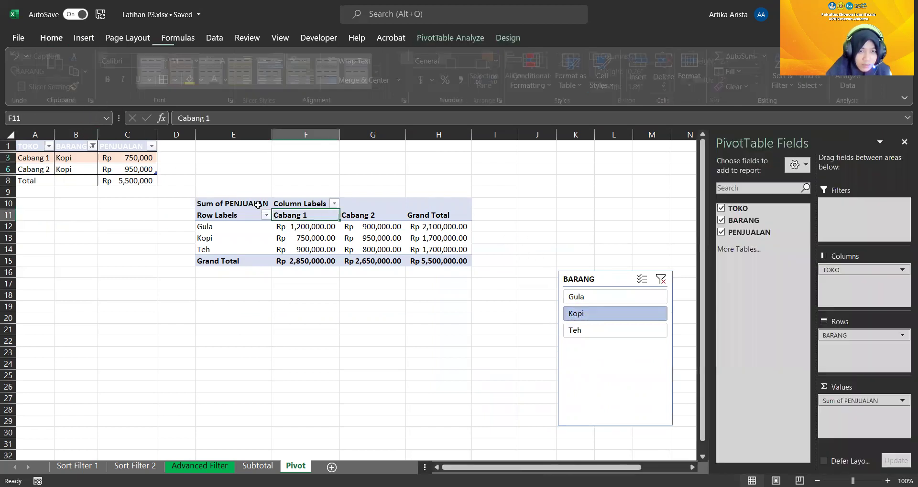
click(207, 204)
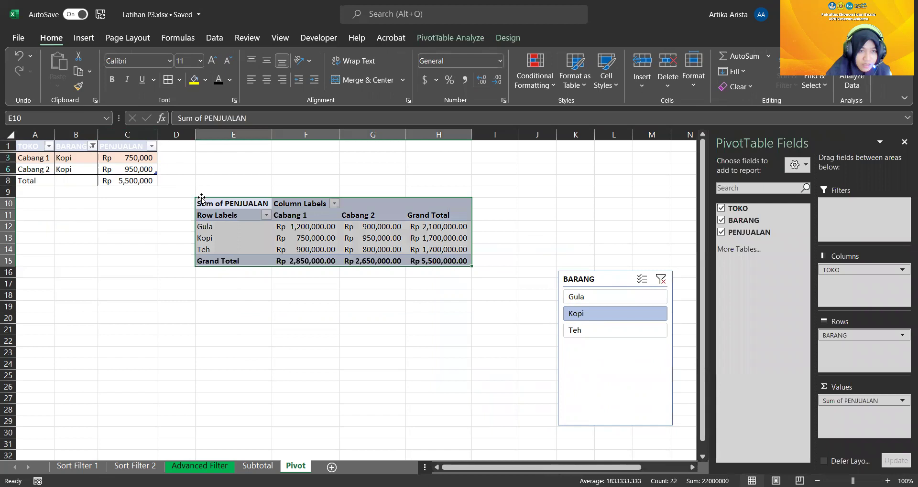
key(Delete)
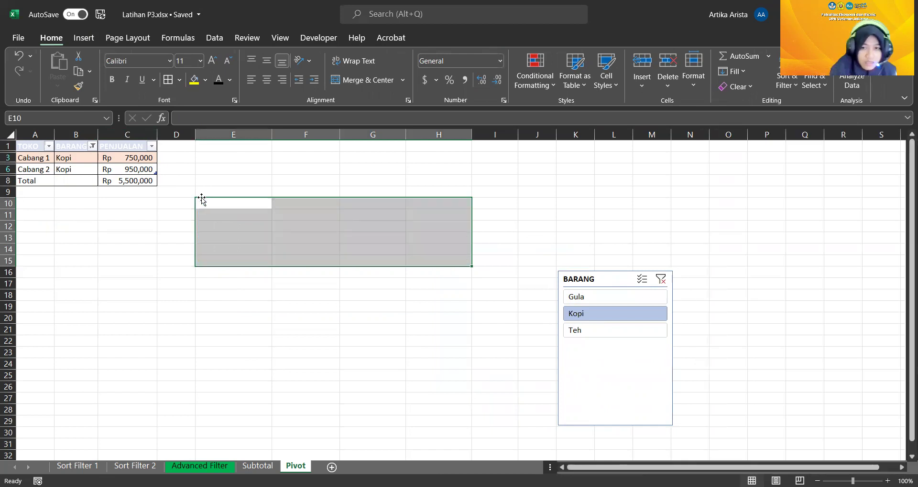
click(537, 302)
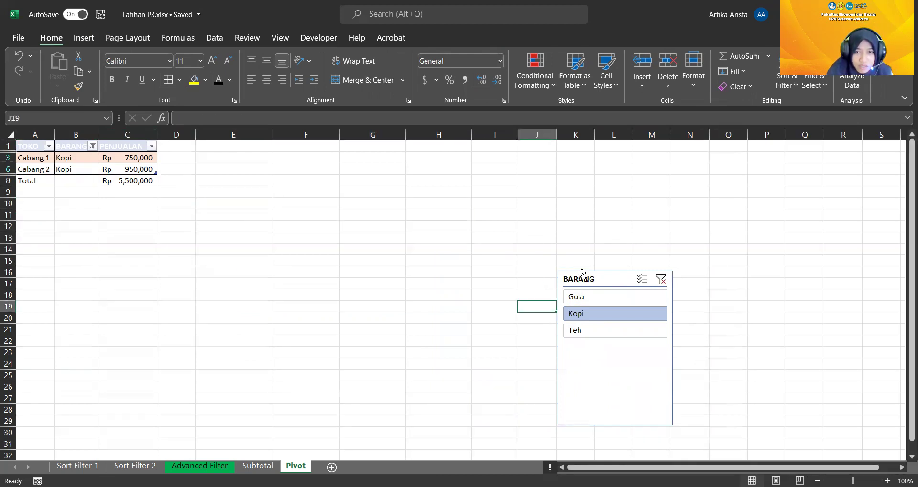
drag(581, 274, 275, 189)
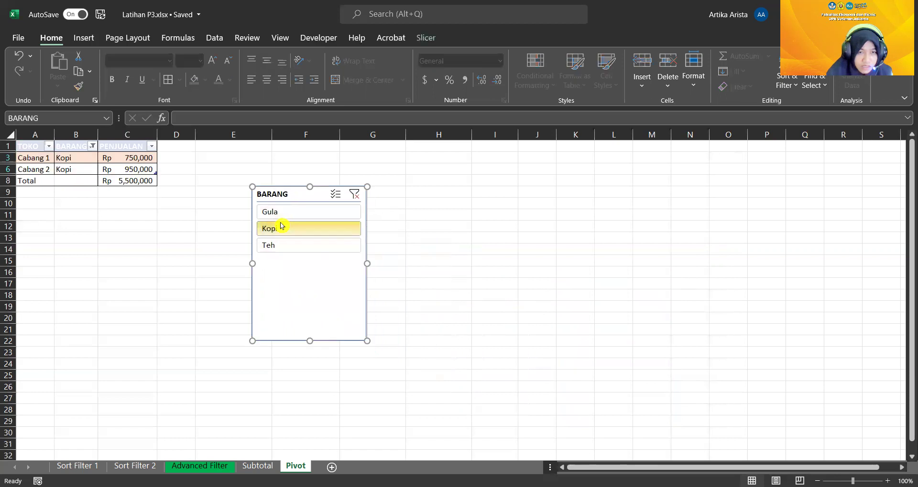
click(336, 198)
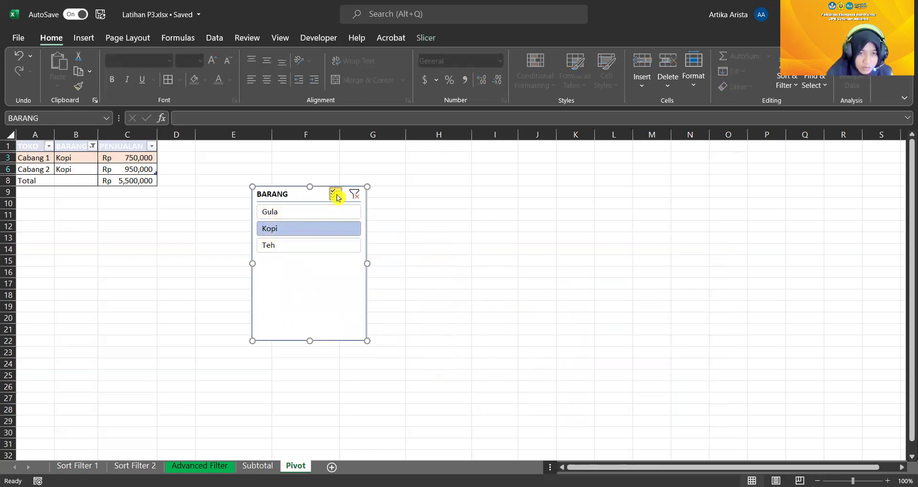
Add Teh to the Kopi filter in the slicer, then delete the BARANG slicer.
click(327, 249)
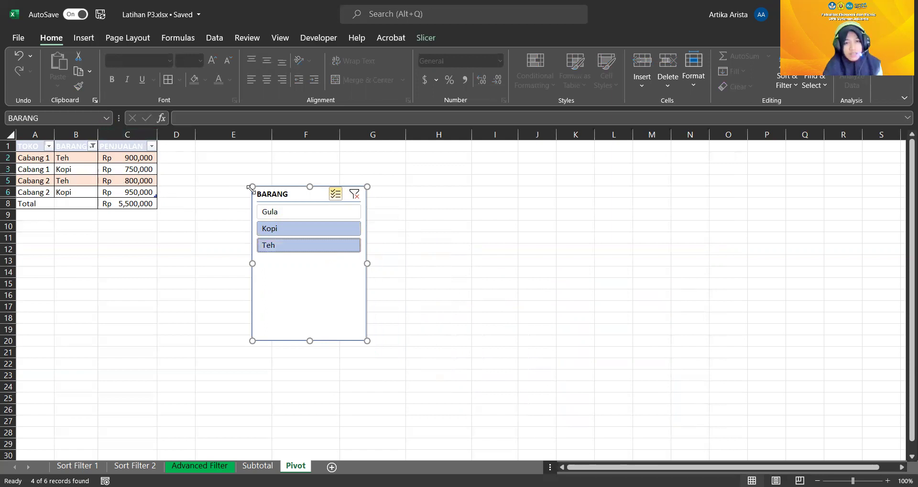
click(335, 195)
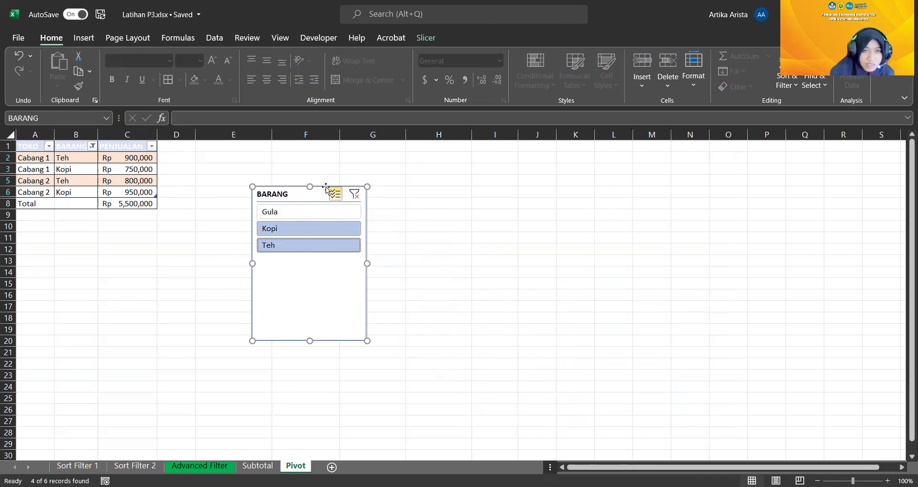
key(Delete)
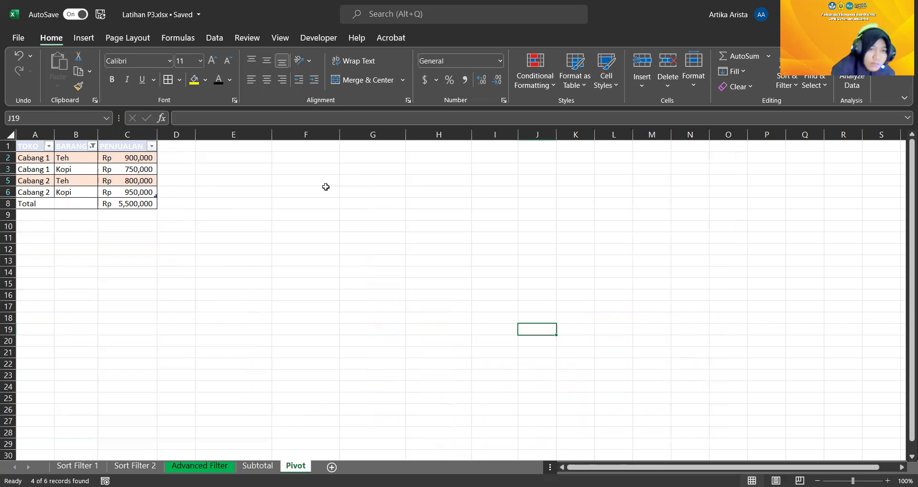
Undo the slicer, pivot and table-format edits back to the start, then redo one step.
click(16, 56)
click(15, 57)
click(16, 56)
click(16, 57)
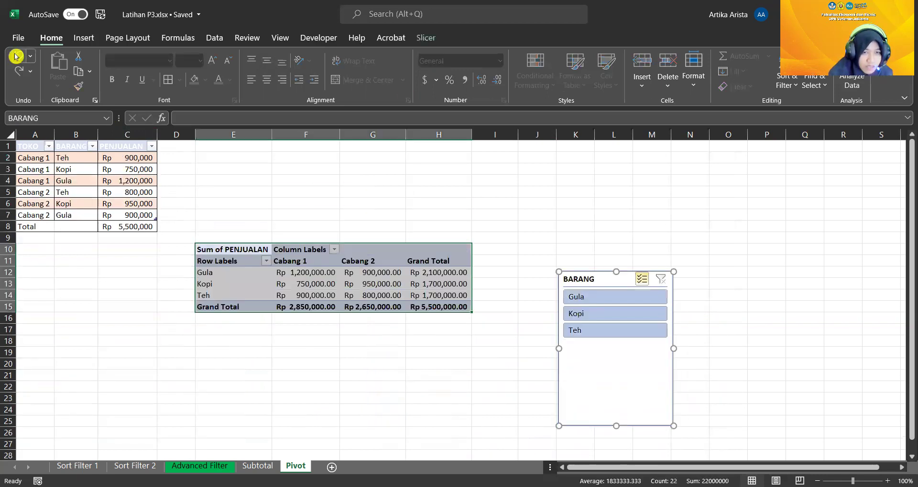
click(16, 57)
click(16, 57)
click(16, 56)
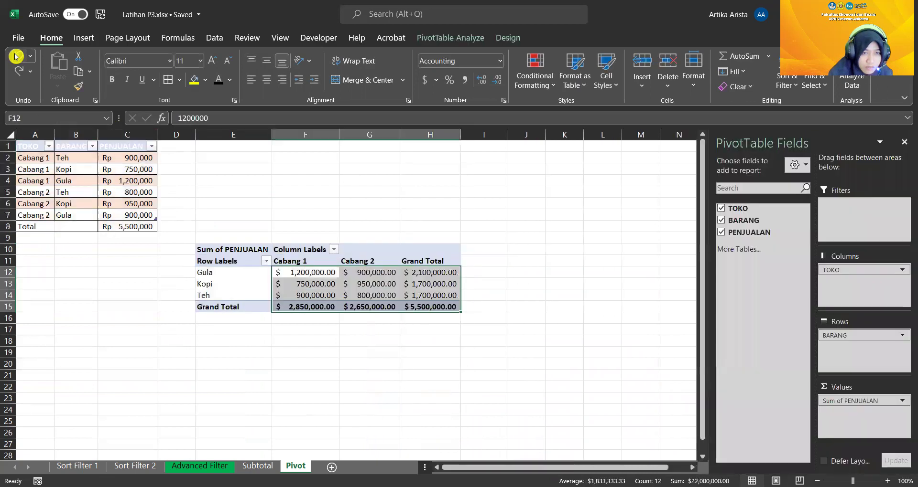
click(16, 57)
click(16, 56)
click(16, 56)
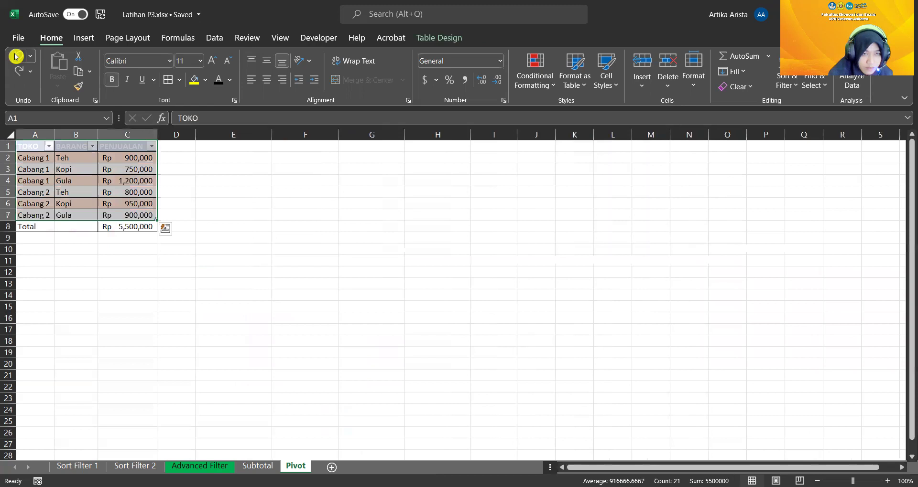
click(16, 56)
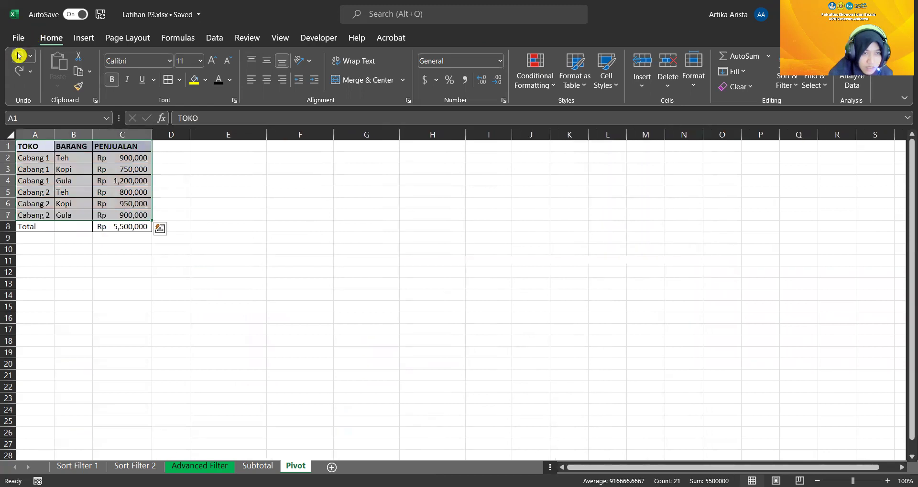
click(16, 57)
click(18, 71)
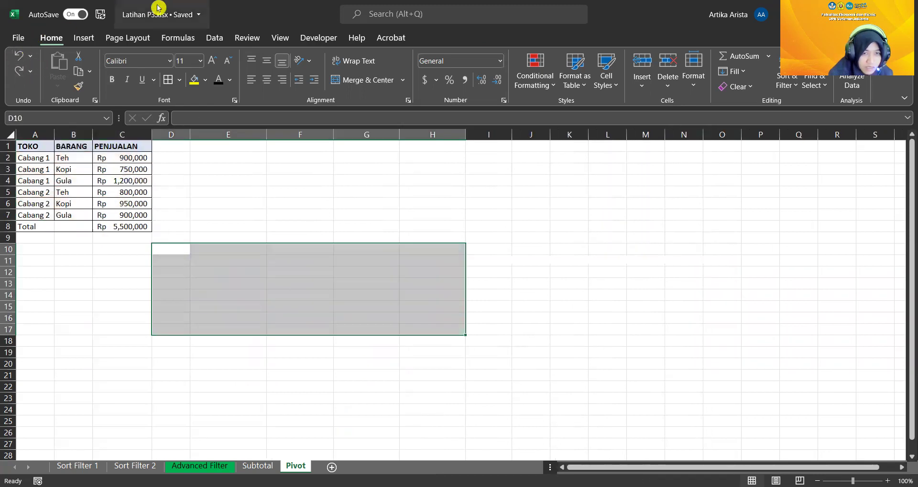
Save the workbook and select the sales data A1:C8.
click(103, 16)
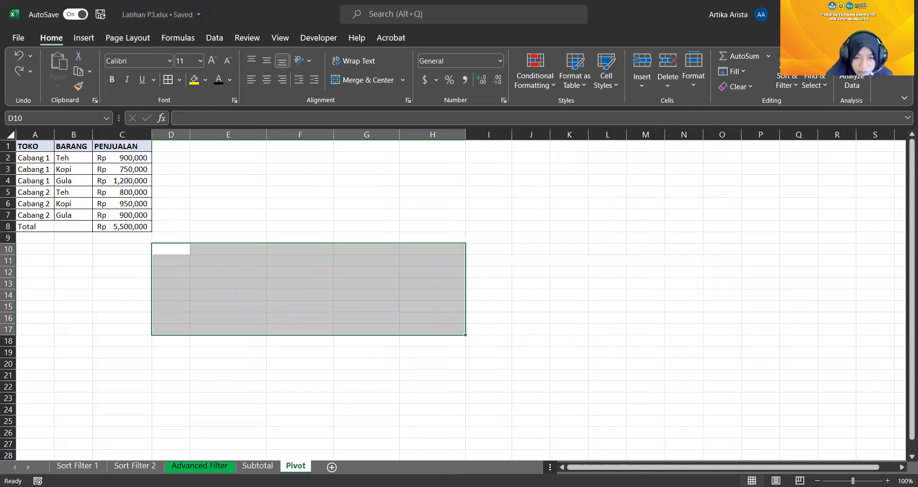
click(329, 180)
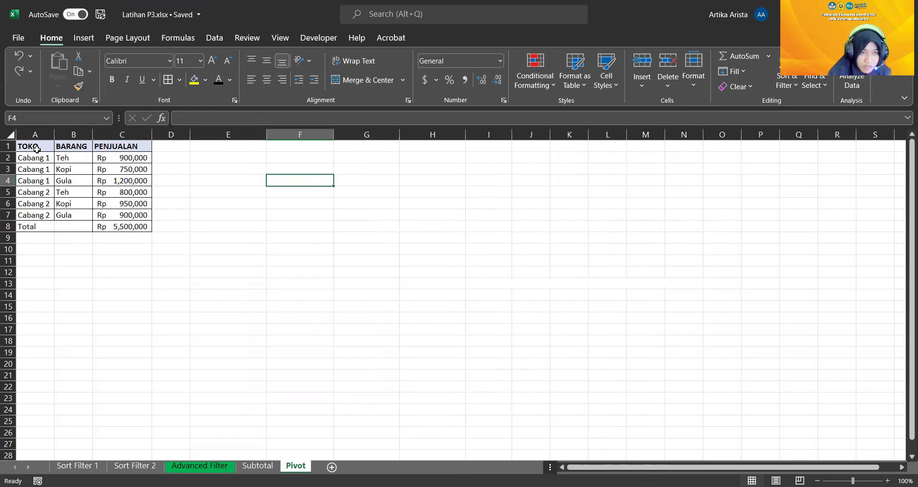
drag(36, 149, 121, 225)
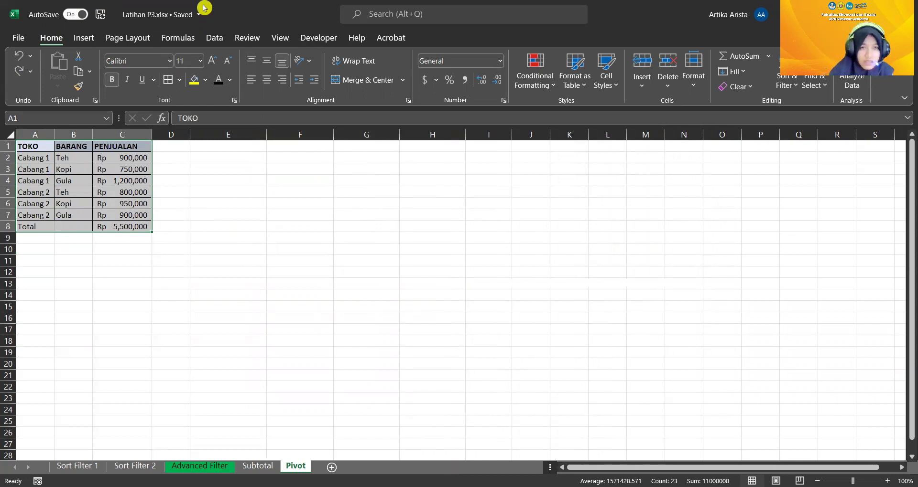
click(93, 36)
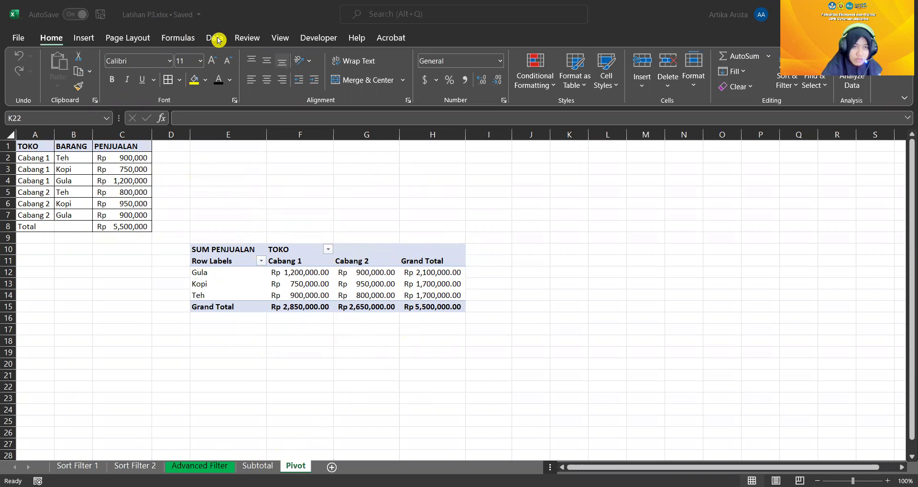
Attempt a PivotChart, dismiss the invalid data source error, and close Create PivotChart.
click(84, 38)
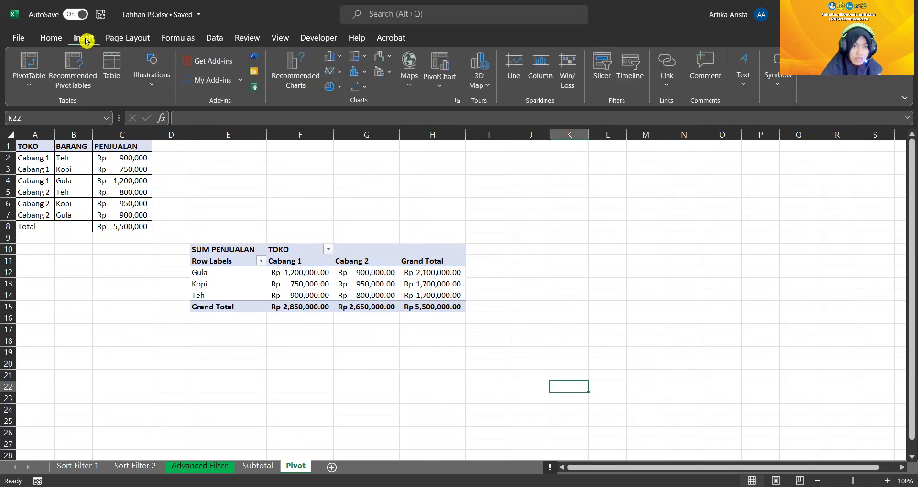
click(444, 61)
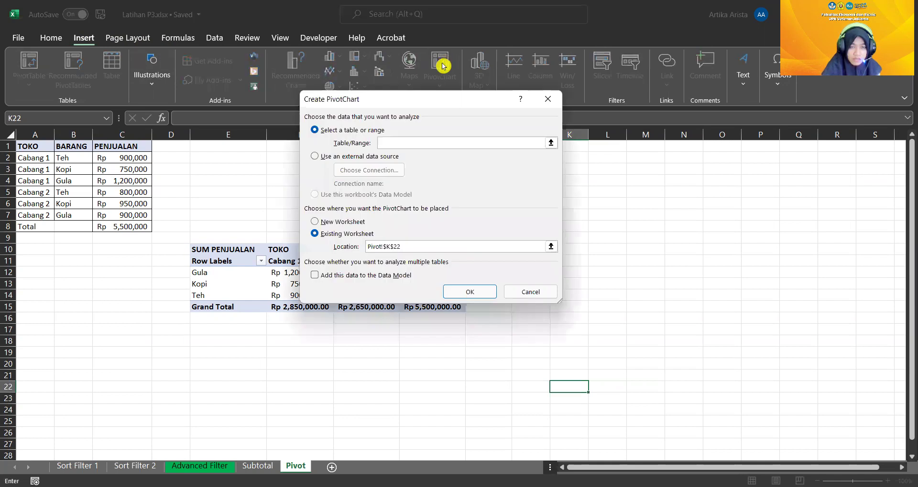
click(483, 293)
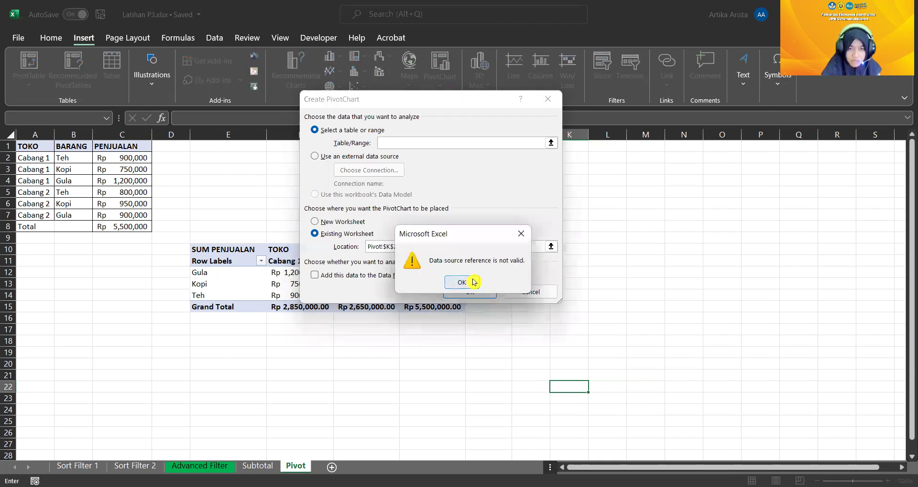
click(473, 282)
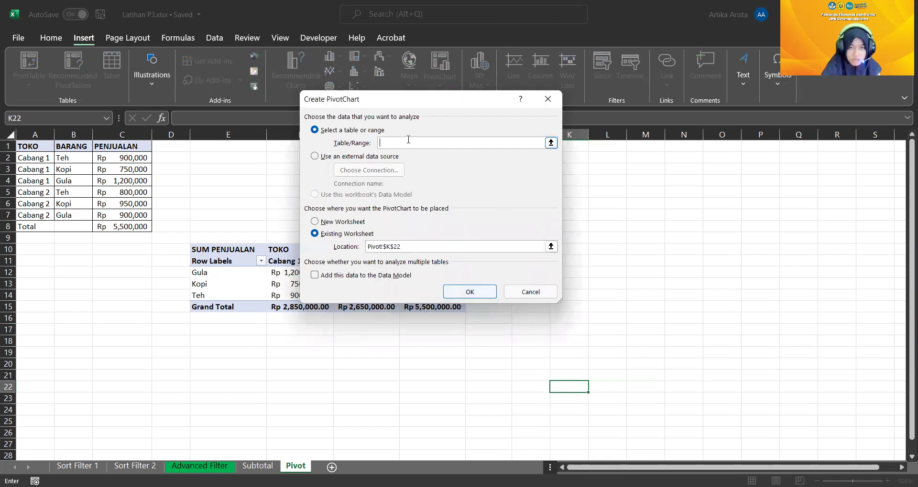
click(546, 103)
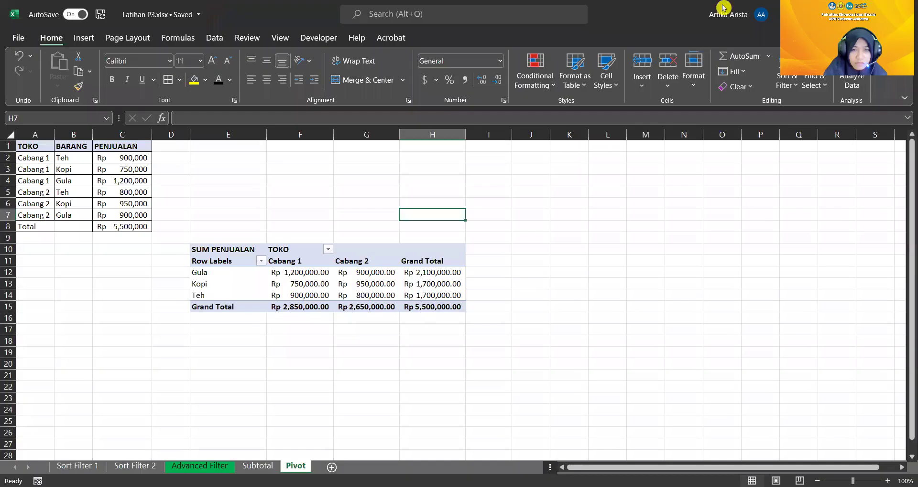
Insert a Clustered Column PivotChart from the pivot table, comparing Cabang 1 and Cabang 2 for Gula, Kopi and Teh.
click(203, 250)
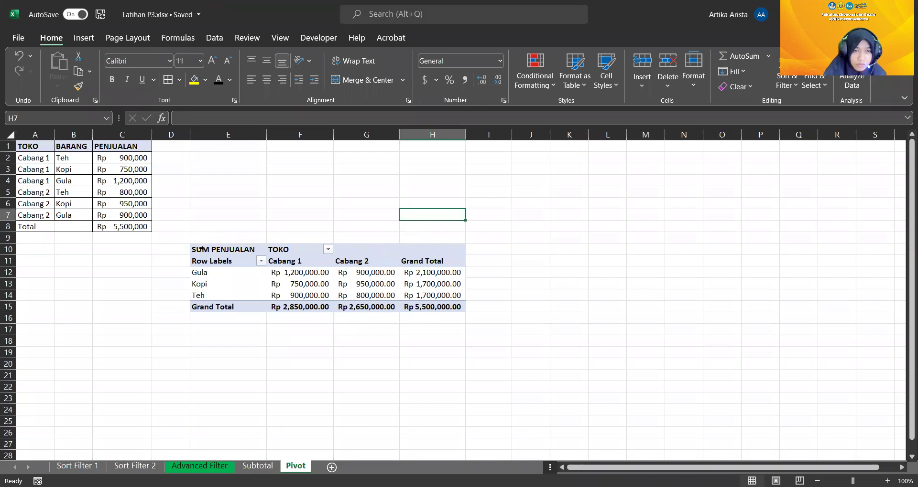
click(83, 38)
click(439, 64)
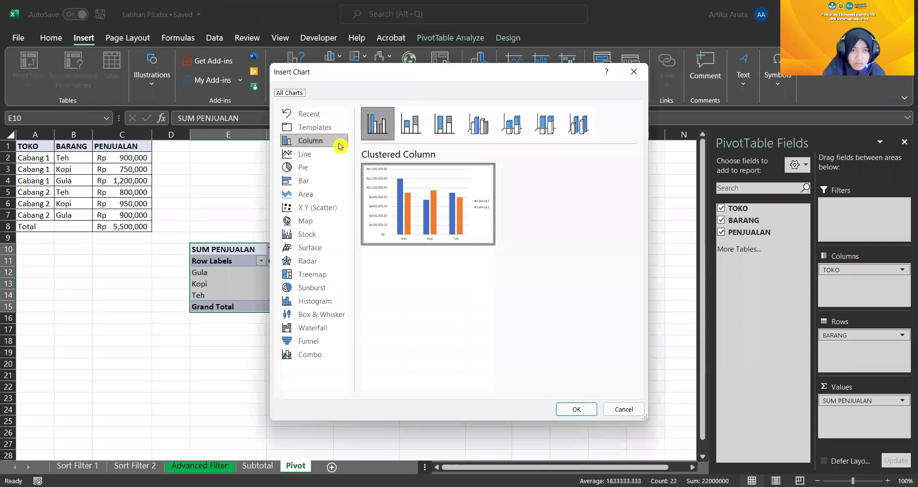
mouse_move(389, 168)
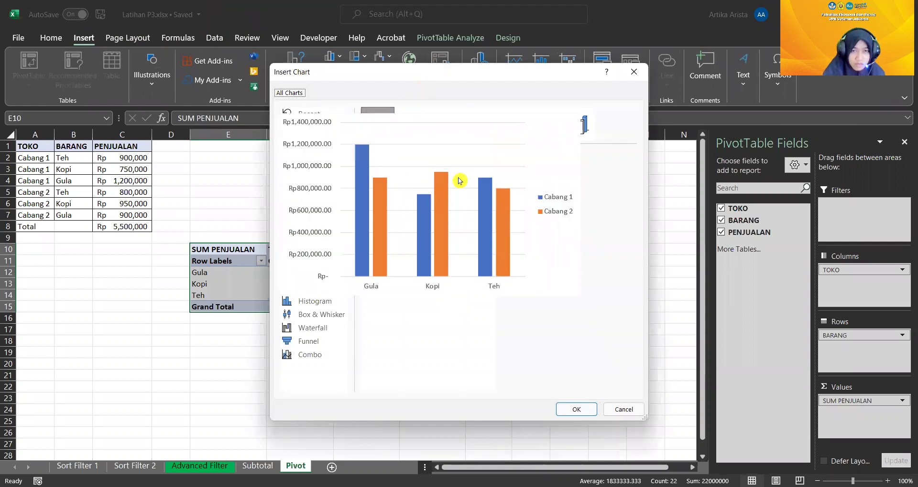
click(585, 409)
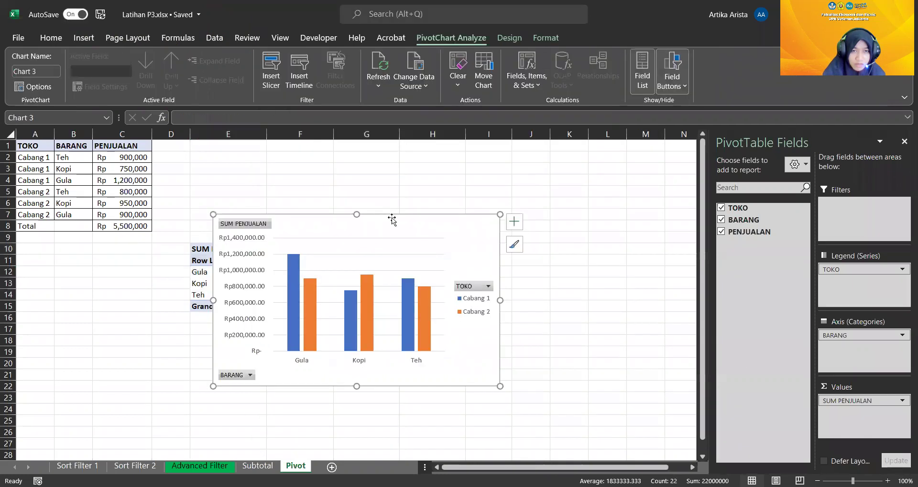
Drag the PivotChart to the right of the pivot table so both are fully visible.
mouse_move(393, 217)
mouse_down()
mouse_move(566, 312)
mouse_move(629, 272)
mouse_move(601, 249)
mouse_up()
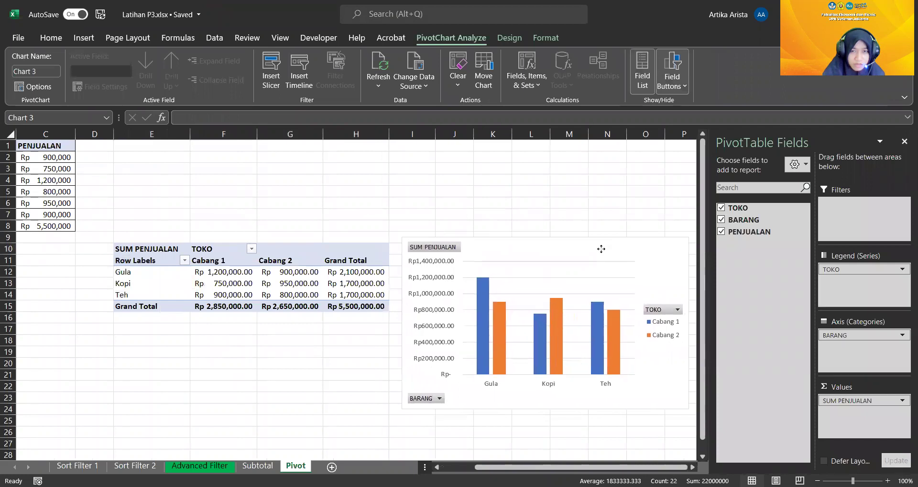
click(497, 297)
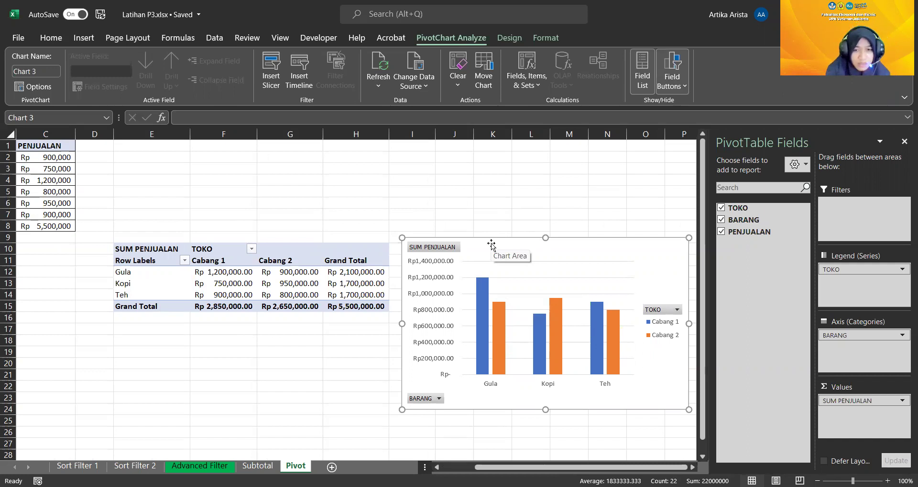
drag(540, 467, 495, 468)
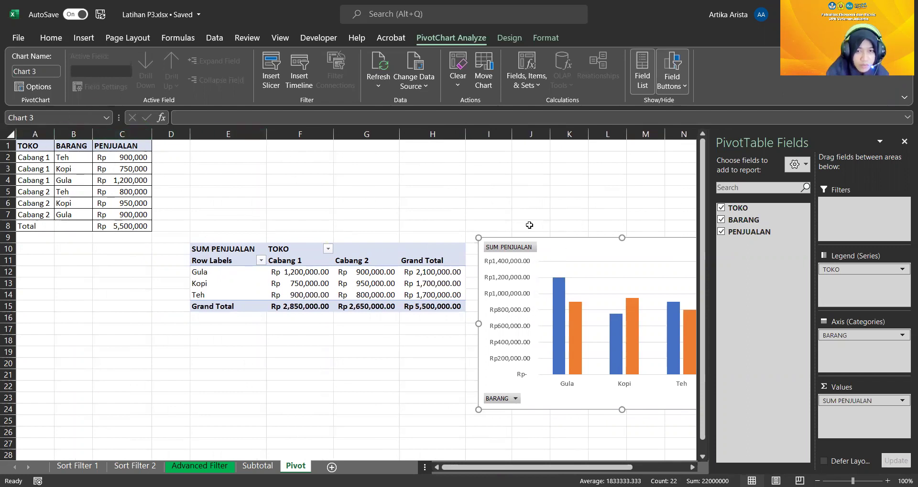
drag(548, 467, 603, 468)
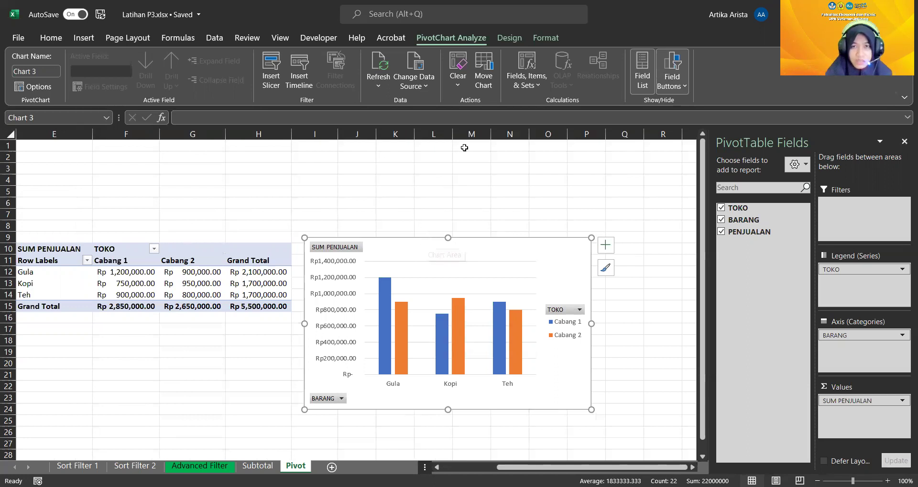
Browse the PivotChart's Chart Styles, Quick Layout and Change Colors options, leaving the chart unchanged.
click(510, 37)
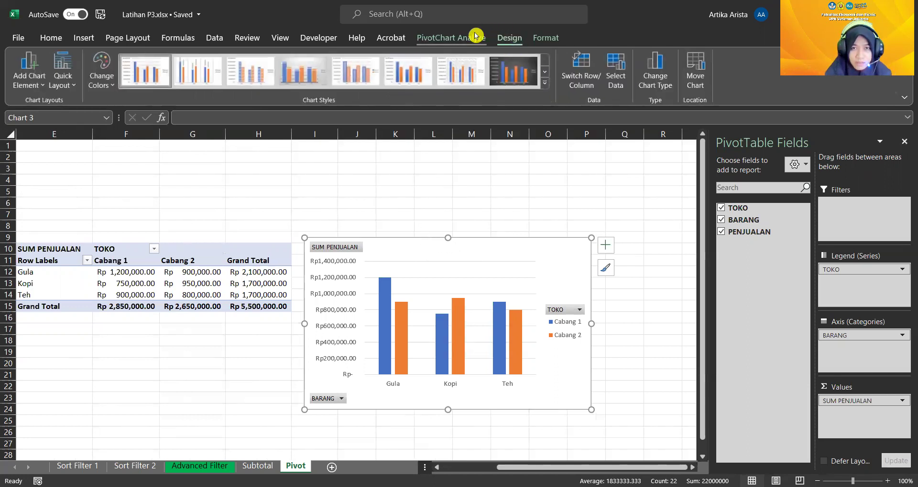
click(475, 37)
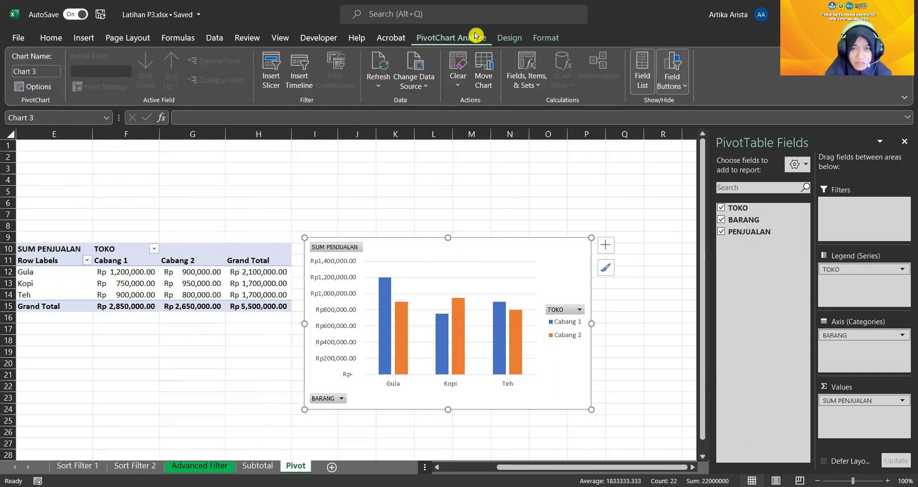
click(535, 38)
click(509, 37)
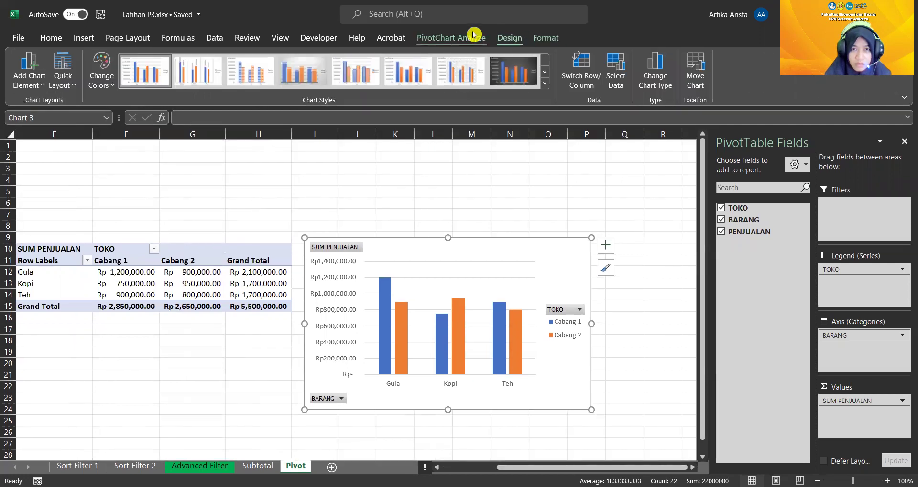
click(544, 84)
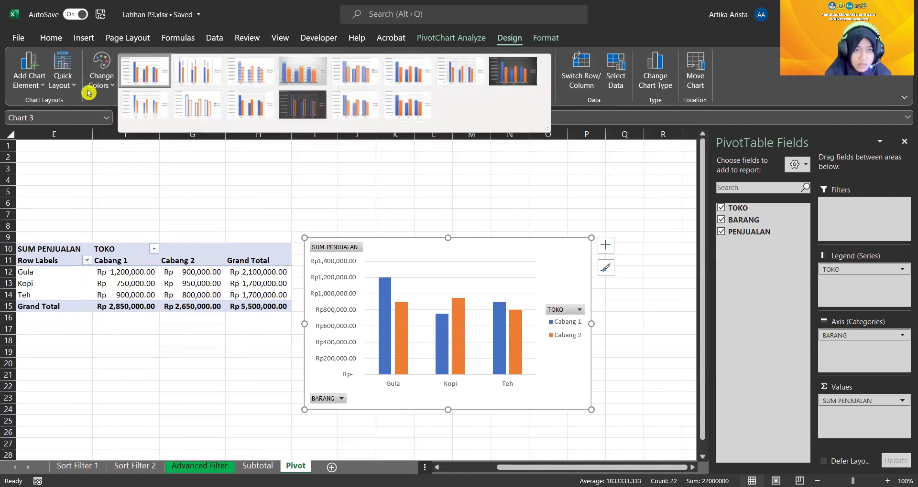
click(71, 85)
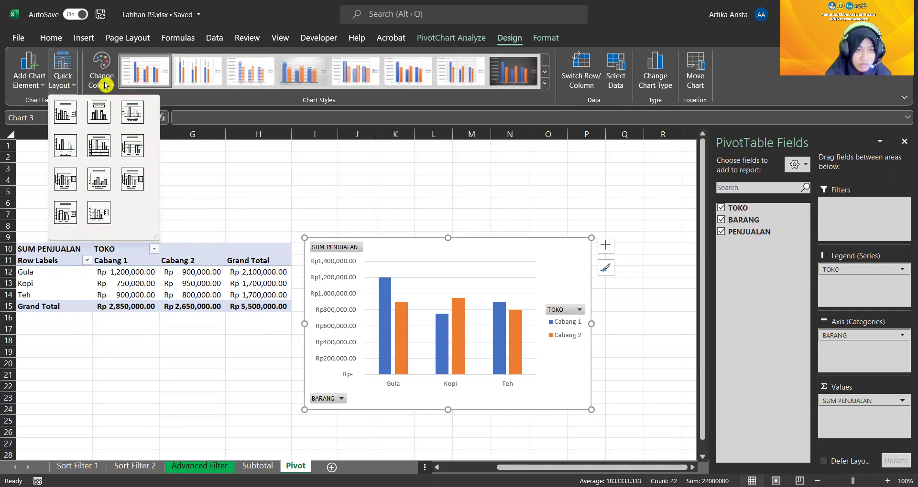
click(101, 82)
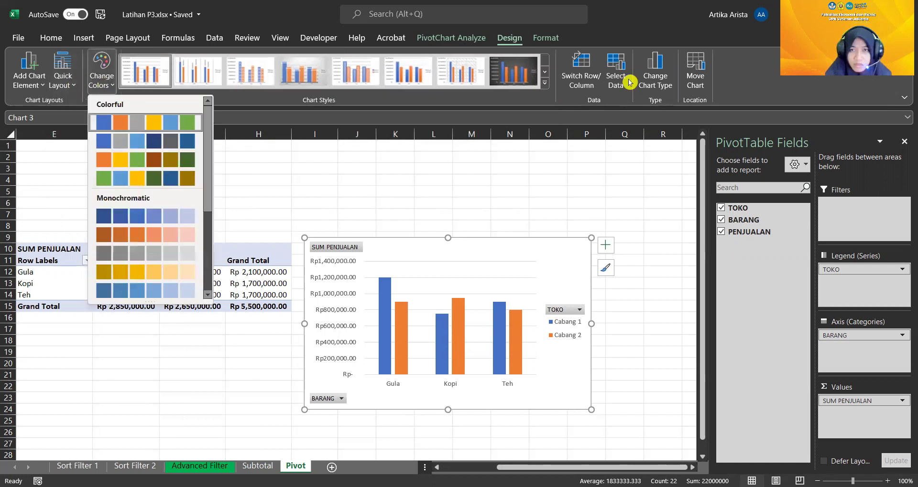
click(623, 35)
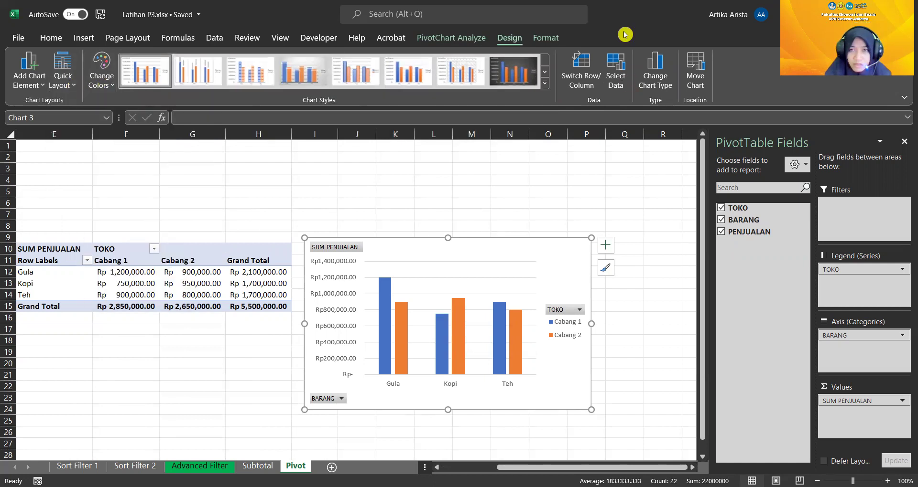
Change the Gula/Kopi/Teh PivotChart to a plain Line chart and save the workbook.
click(663, 83)
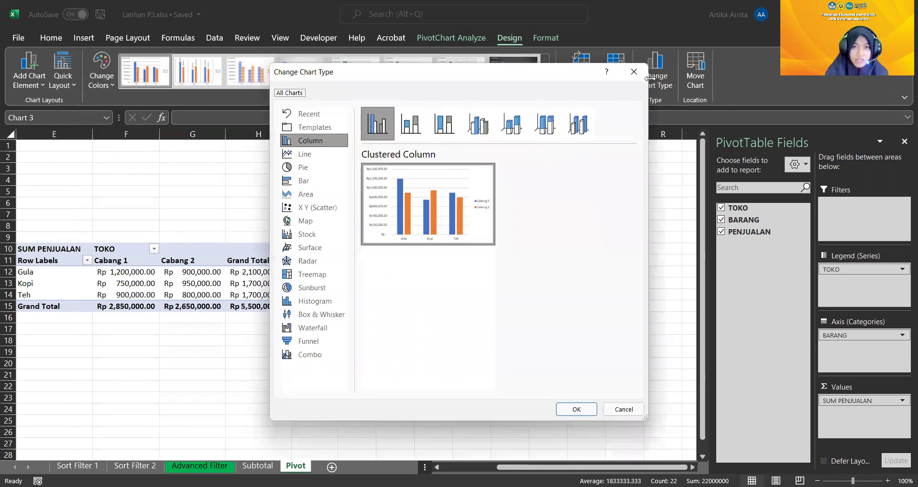
click(301, 158)
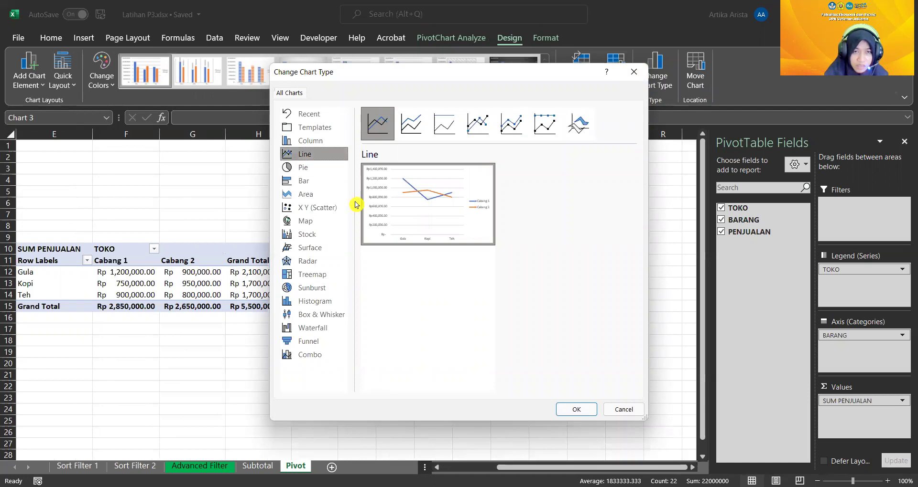
mouse_move(364, 202)
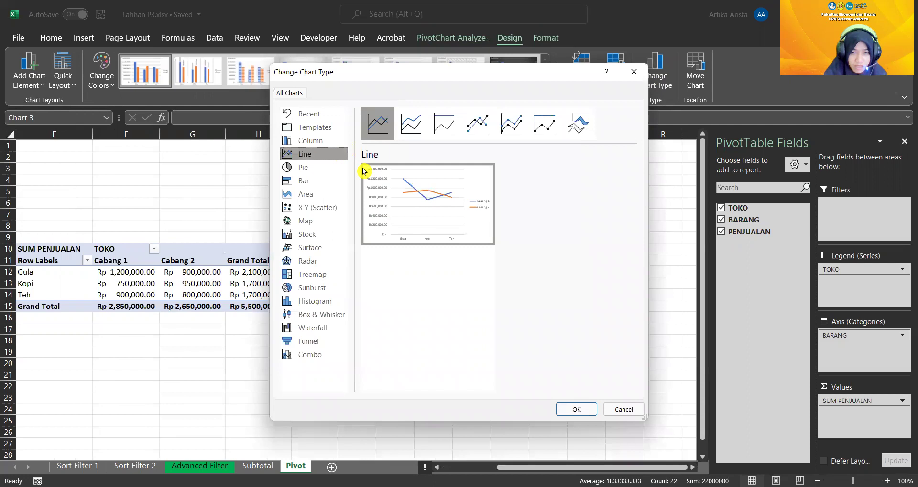
click(565, 410)
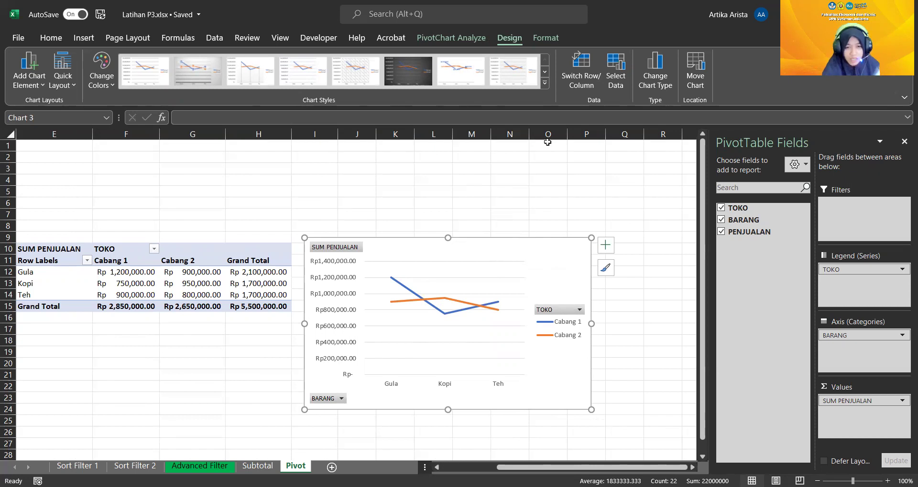
key(ctrl+s)
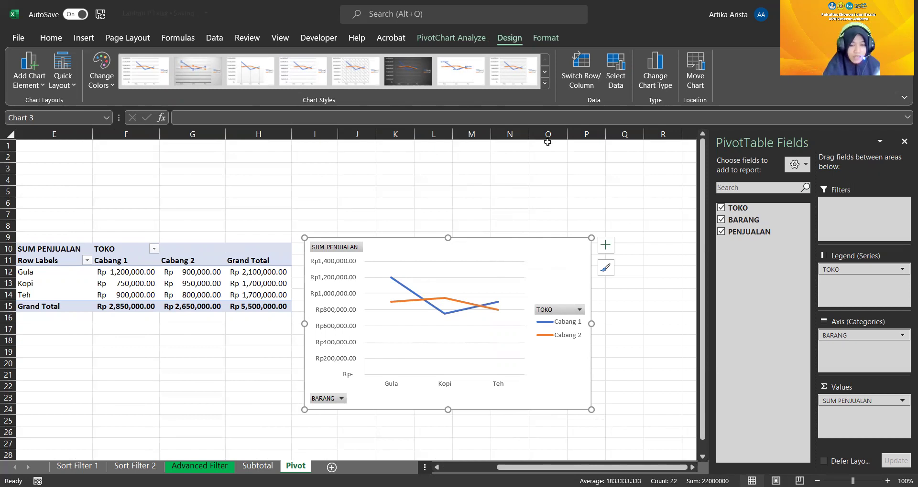